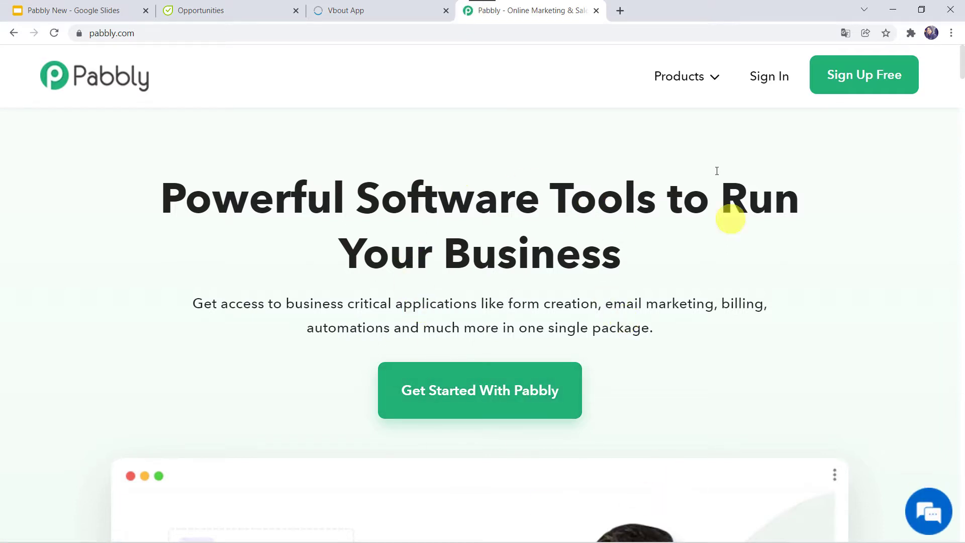
Open Pabbly Connect from the Pabbly products, sign in, and access its workflow dashboard
mouse_move(668, 76)
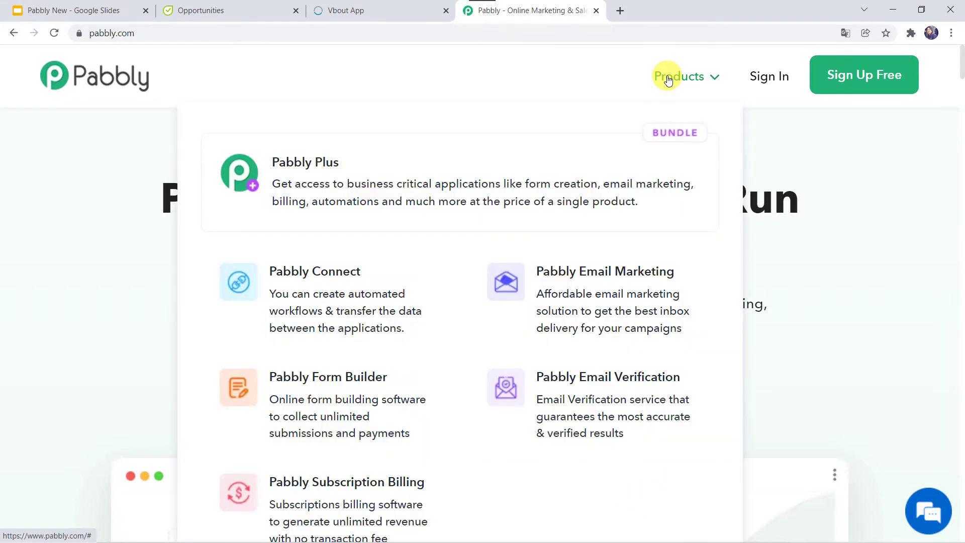
left_click(327, 307)
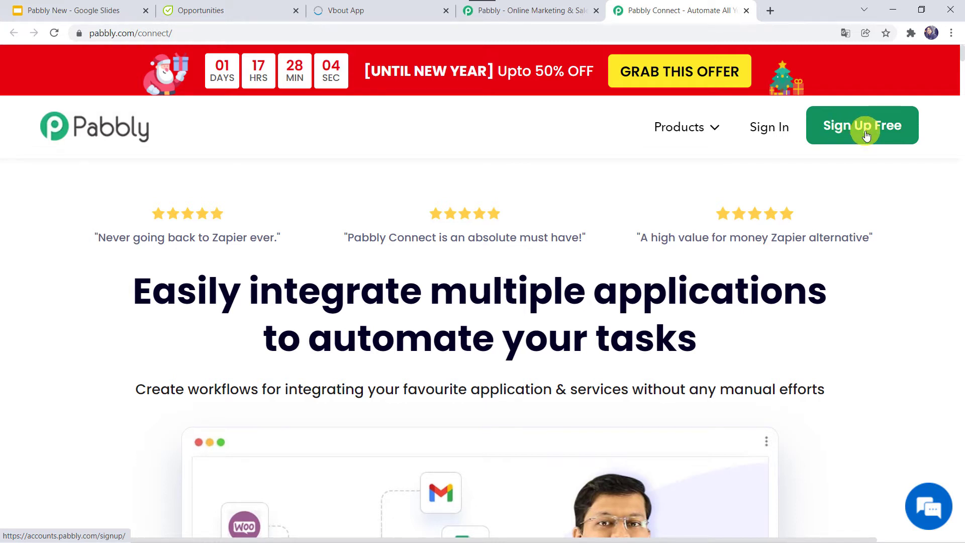
left_click(768, 128)
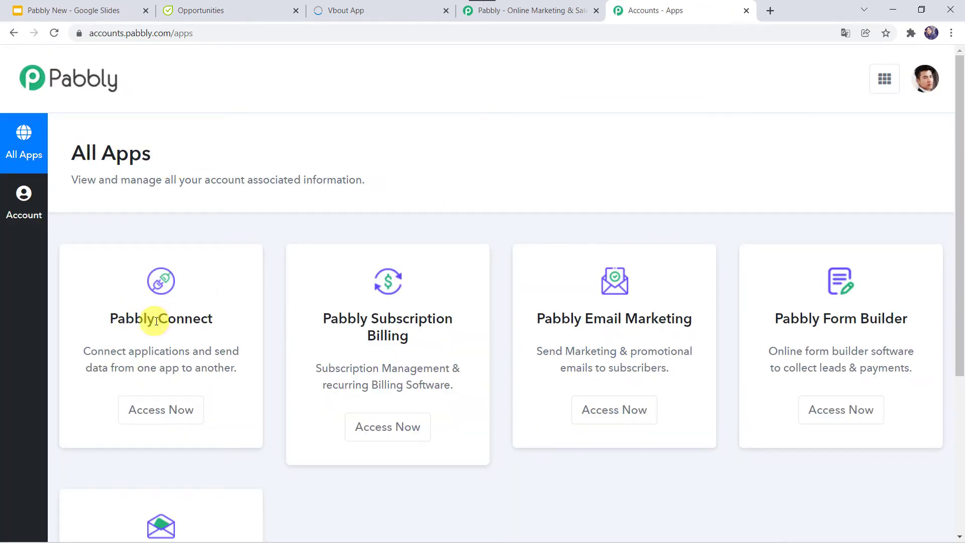
left_click(170, 418)
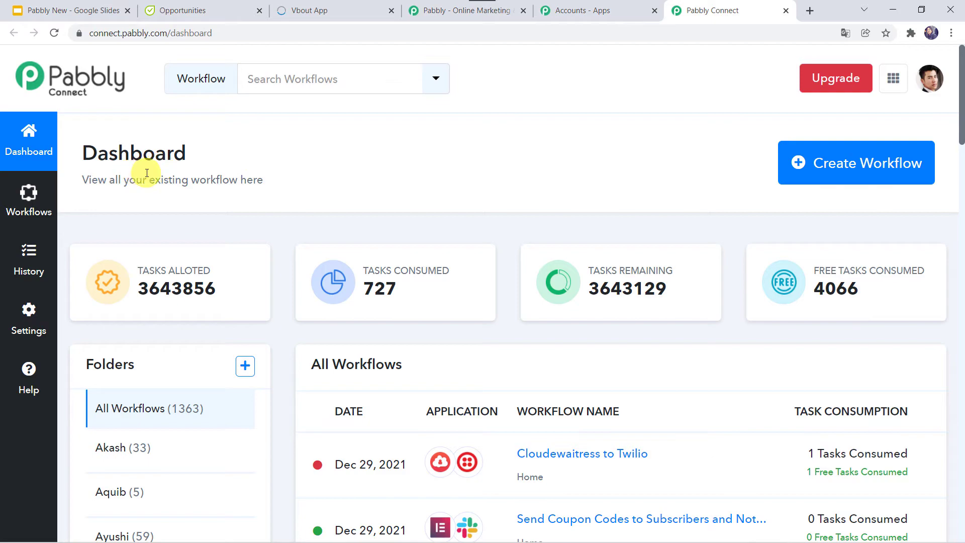
scroll(453, 424, "down", 5)
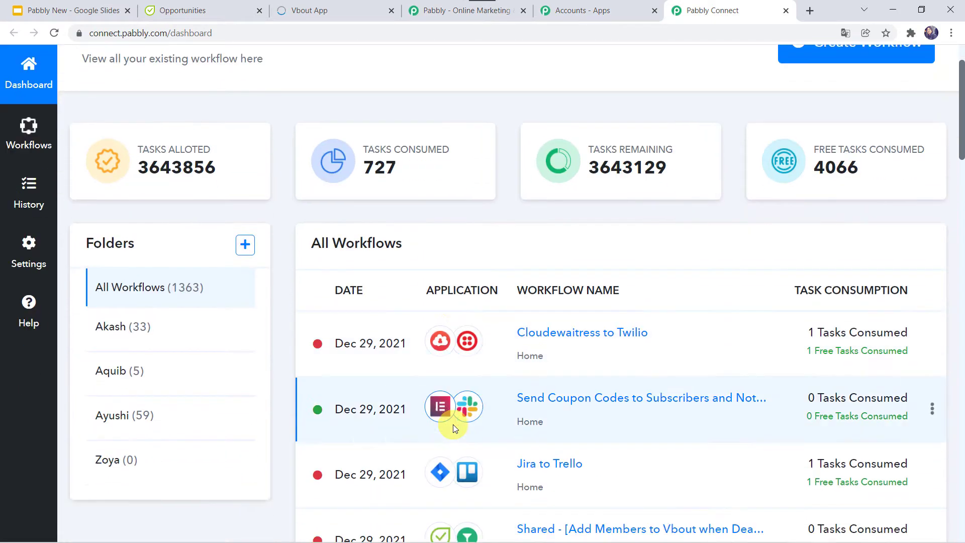
scroll(454, 424, "up", 5)
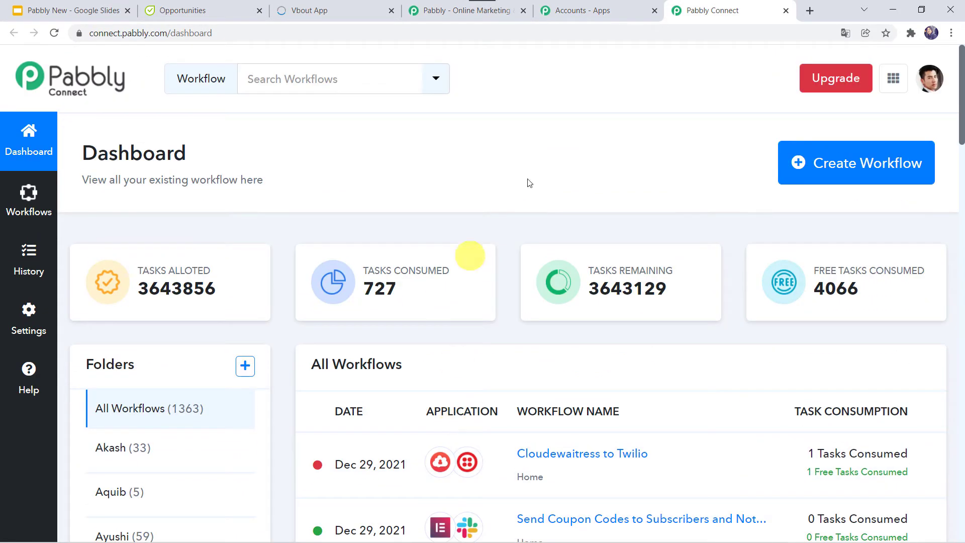
Create a new workflow named "Flowlu to Vbout"
left_click(843, 169)
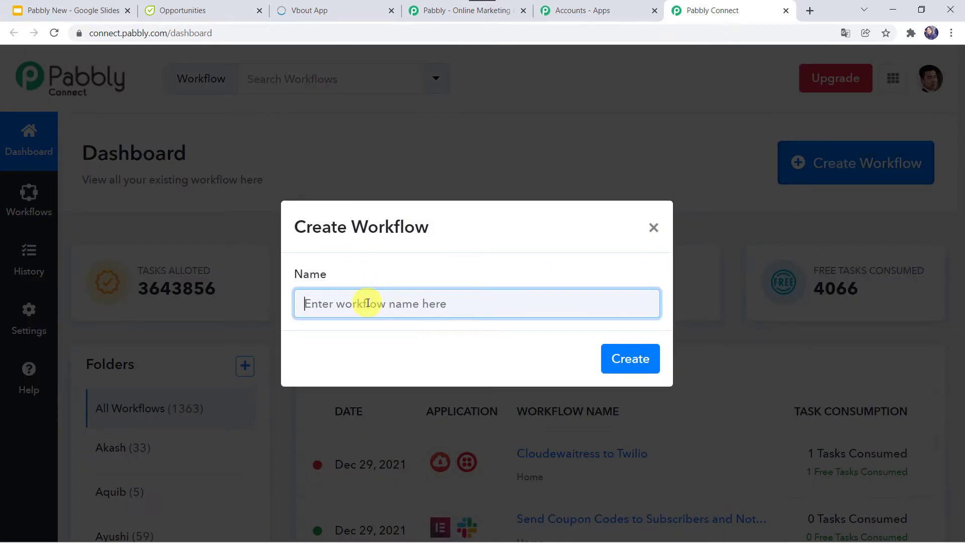
type("Flowlu to Vbout")
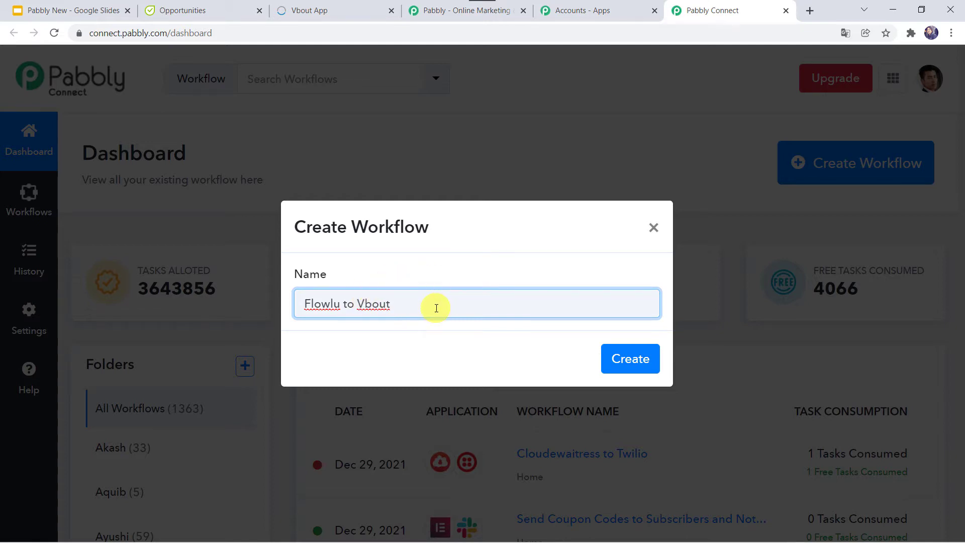
left_click(626, 360)
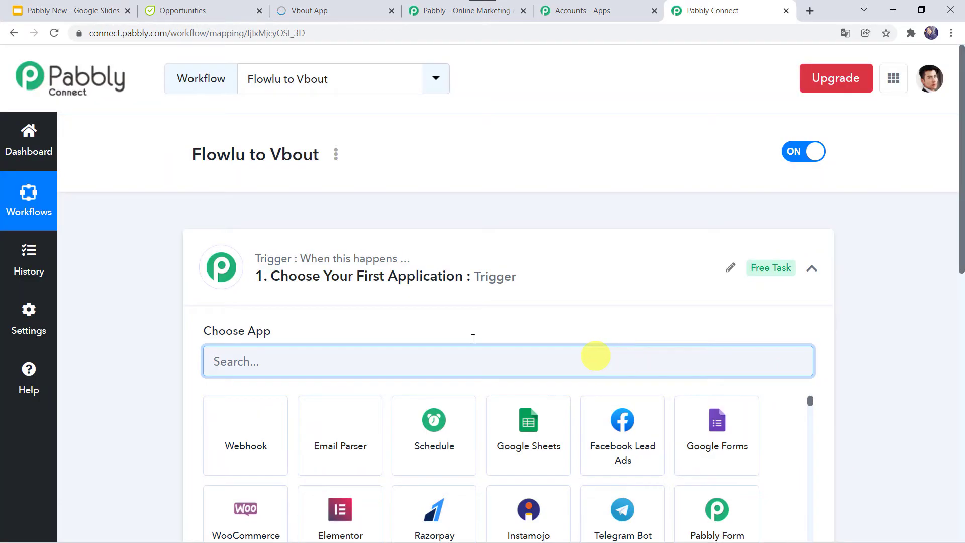
Set the workflow's trigger application to Flowlu with Configure Webhook as the trigger event
left_click(517, 272)
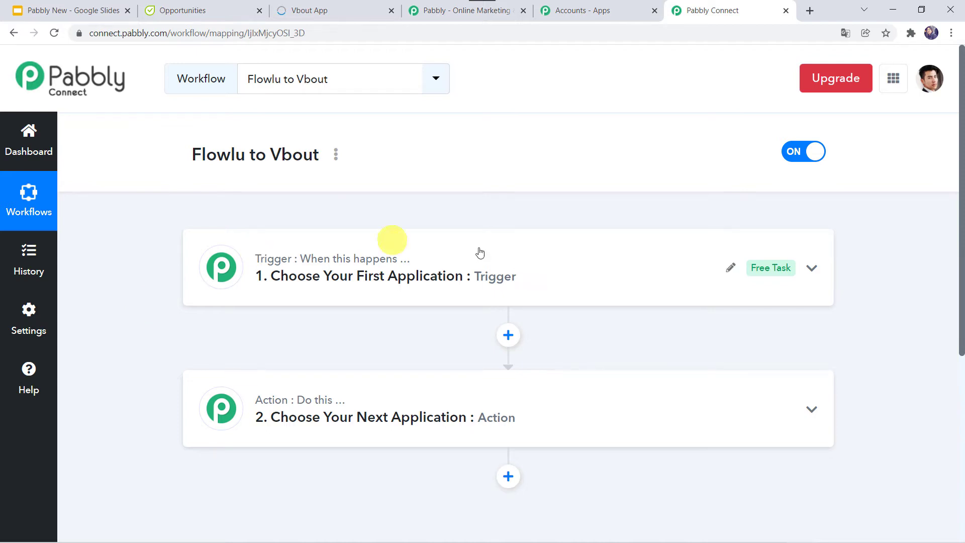
left_click(524, 272)
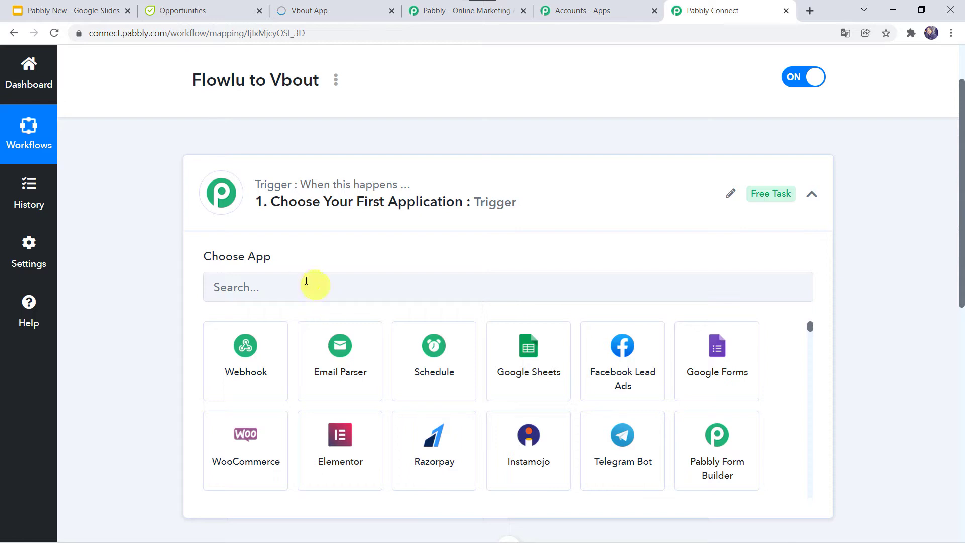
left_click(305, 280)
type("F")
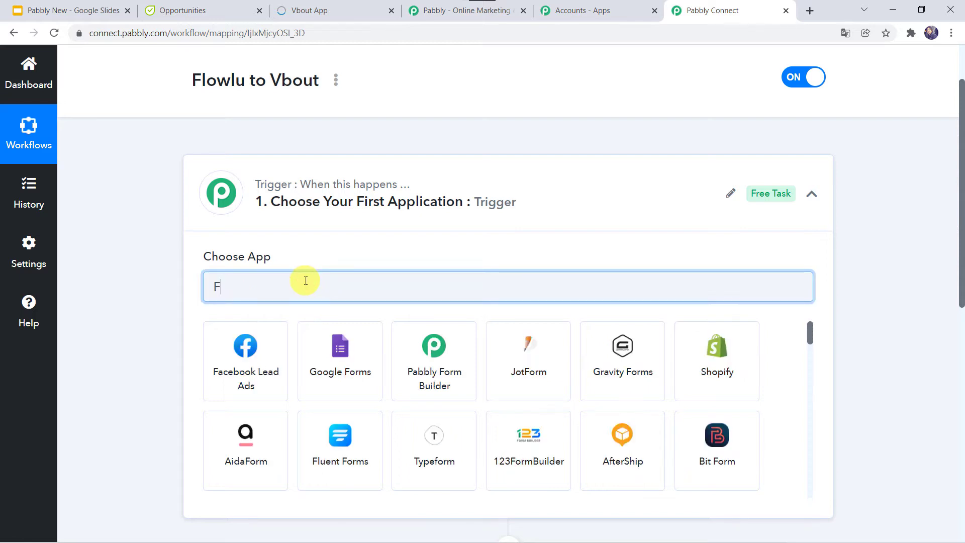
type("lowl")
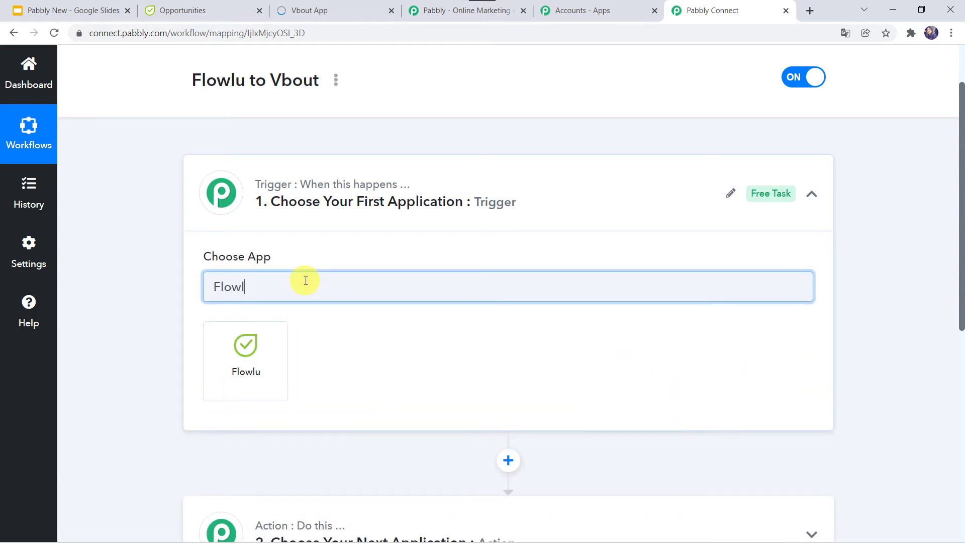
left_click(256, 370)
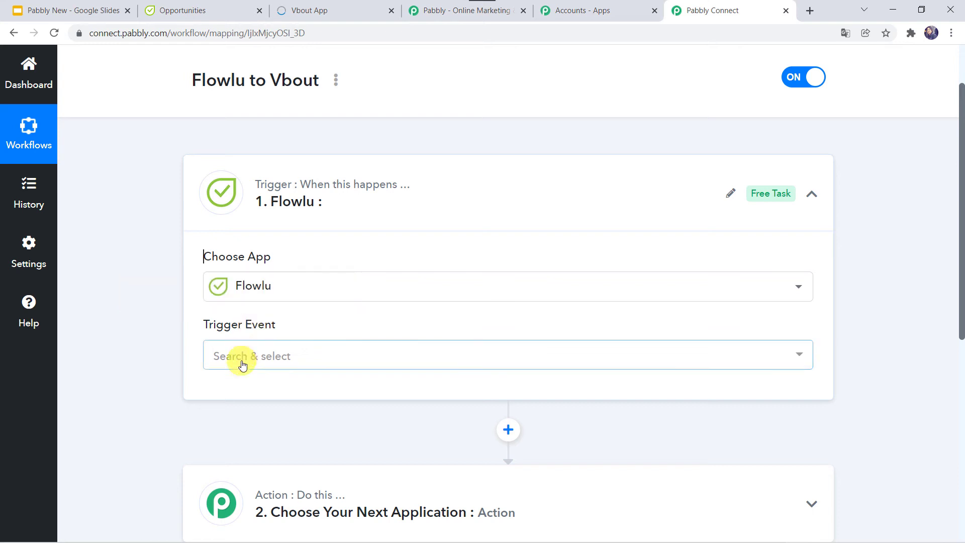
left_click(241, 358)
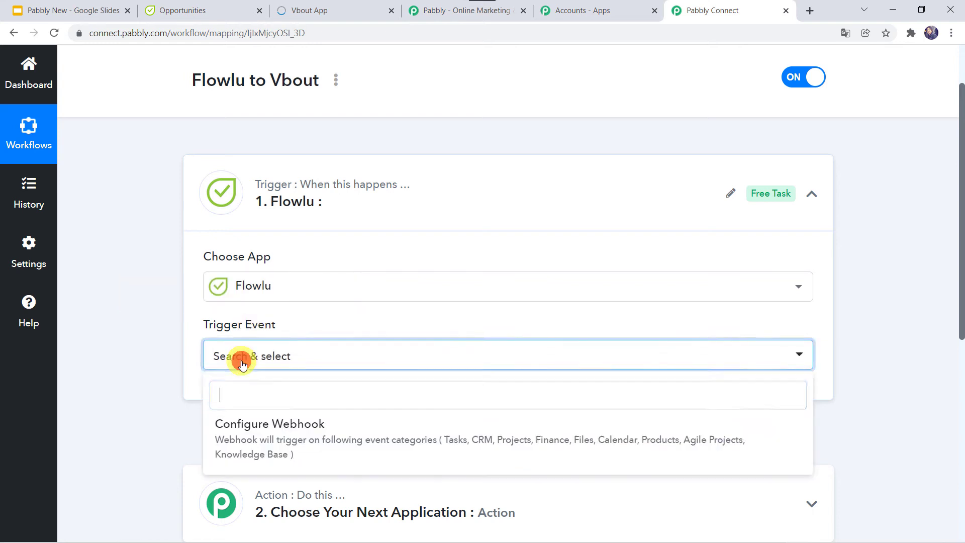
left_click(243, 442)
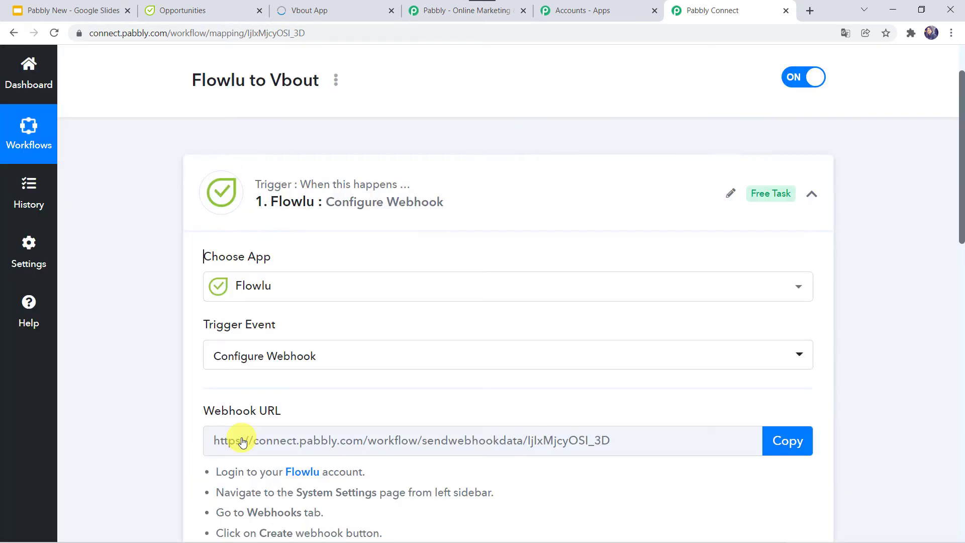
Copy the webhook URL provided for the Flowlu trigger
scroll(246, 433, "down", 4)
mouse_move(252, 210)
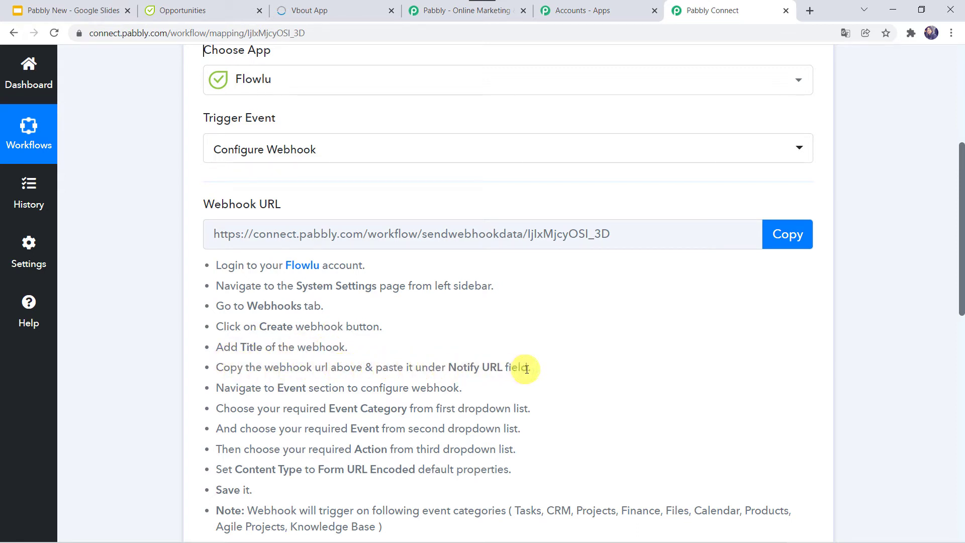
left_click(788, 234)
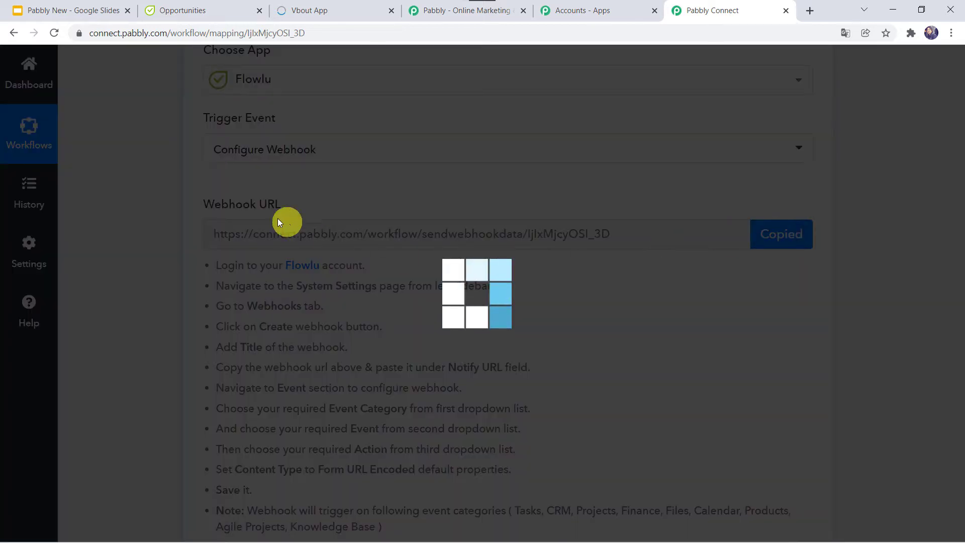
Switch to Flowlu and open the Webhooks section of the system settings
left_click(198, 12)
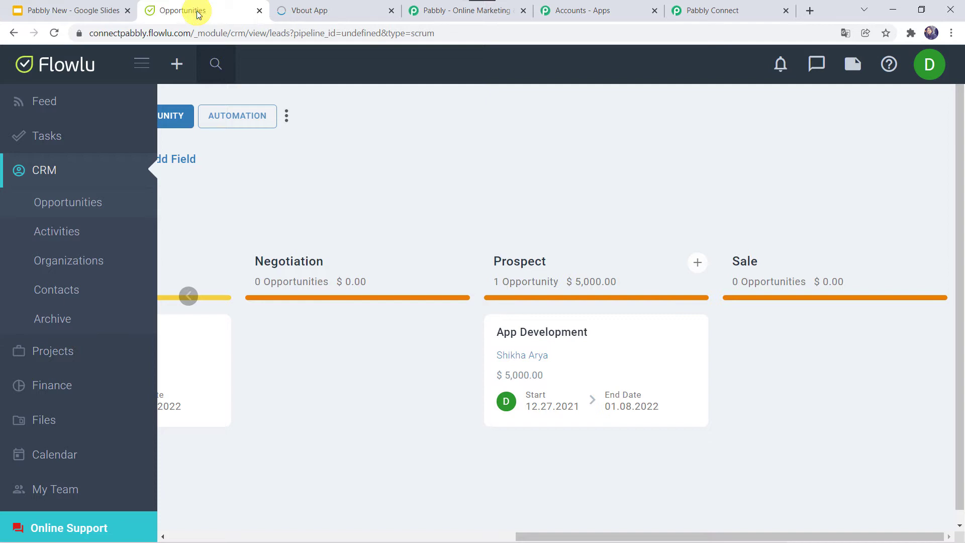
scroll(77, 447, "down", 7)
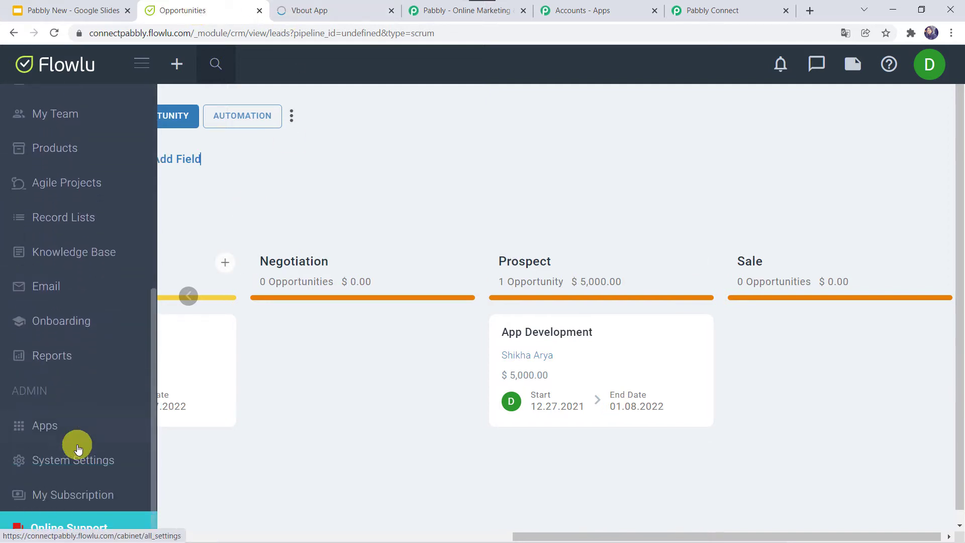
scroll(78, 449, "down", 1)
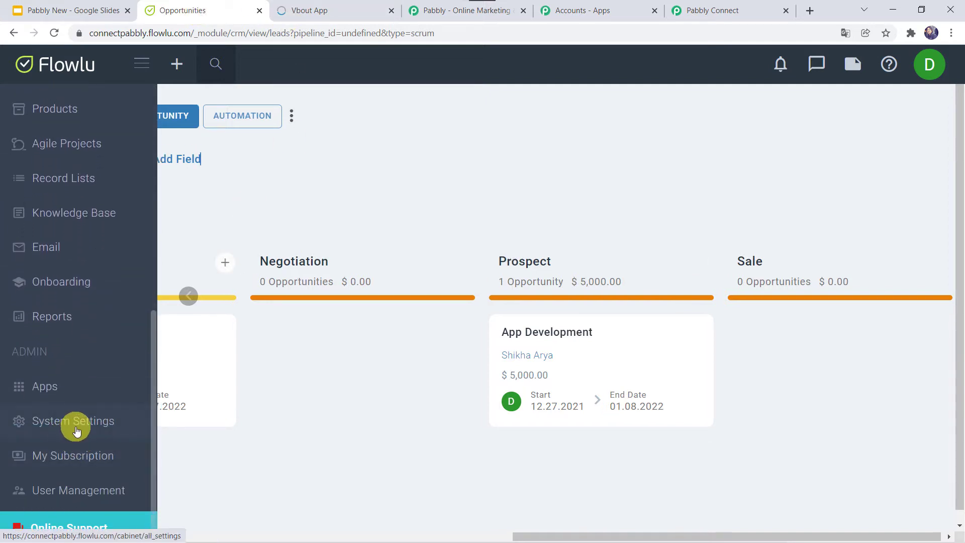
left_click(82, 427)
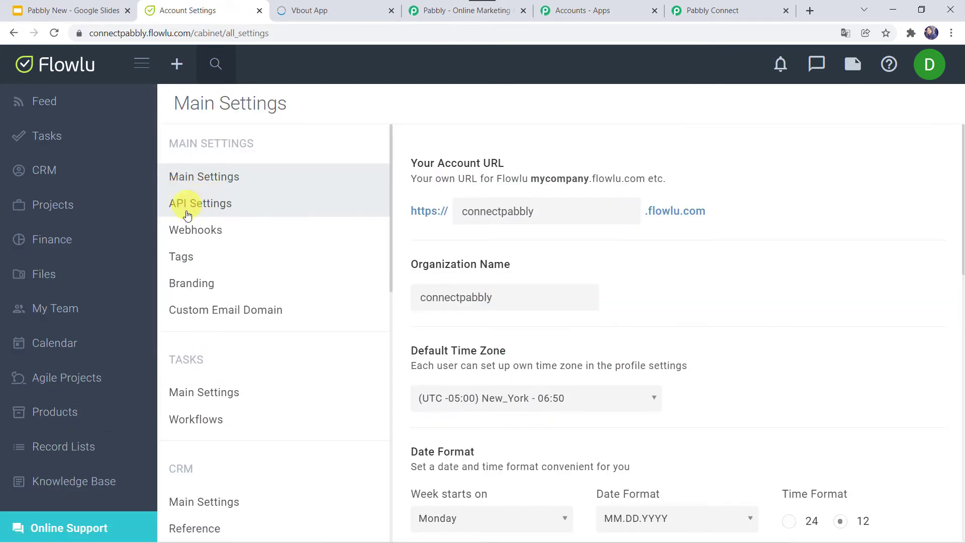
left_click(207, 234)
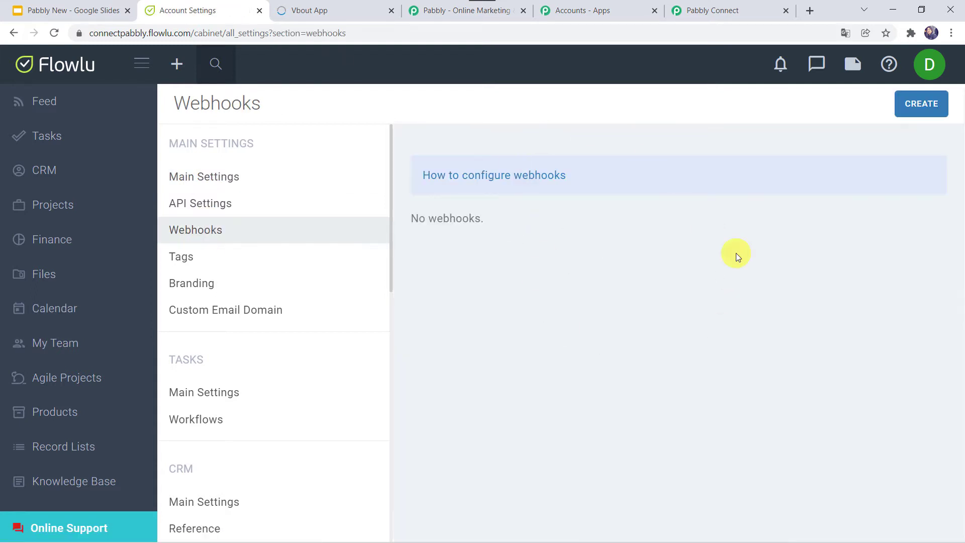
Create a webhook named "Vbout Integration" and paste the copied Pabbly Connect URL as its endpoint
left_click(922, 110)
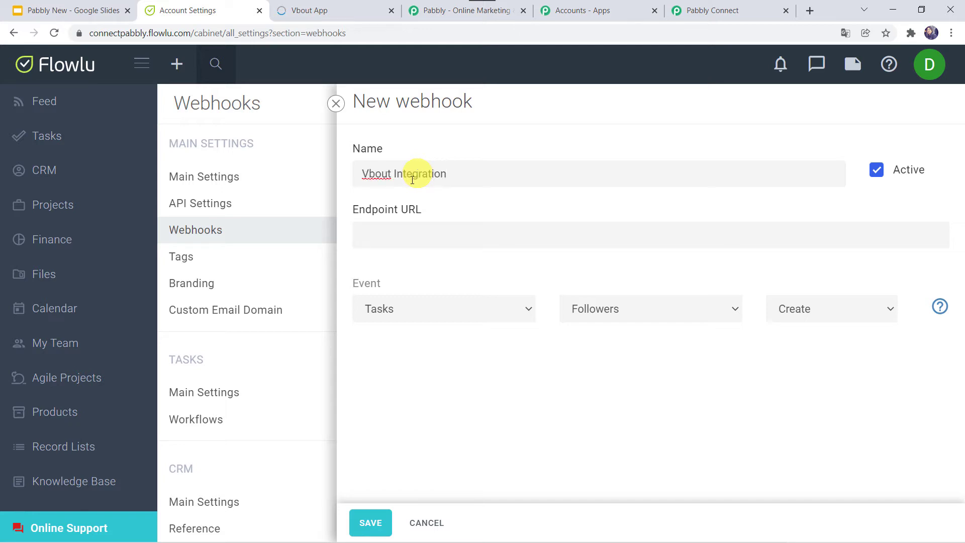
left_click(391, 237)
key("ctrl+v")
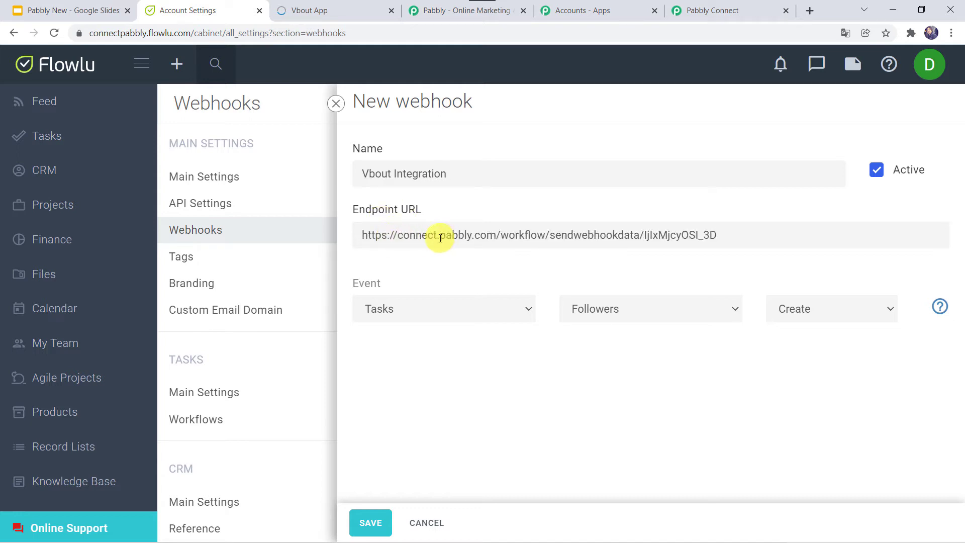
Set the webhook's event to CRM, Opportunities, Update and save the webhook
left_click(403, 303)
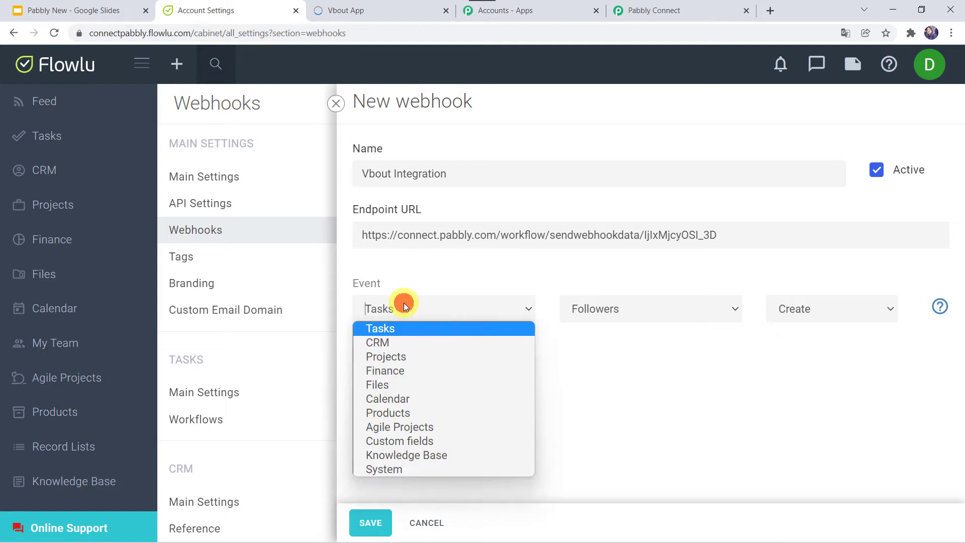
left_click(383, 343)
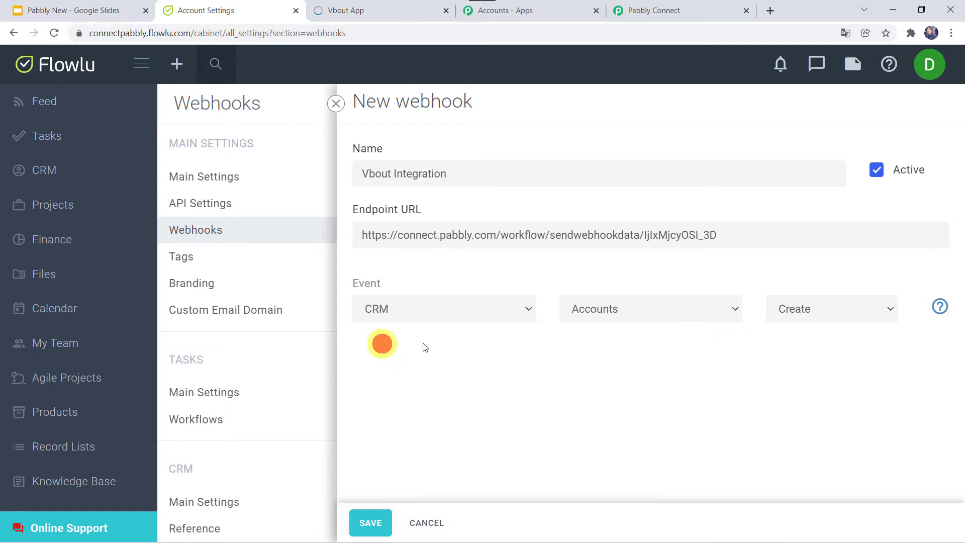
left_click(587, 305)
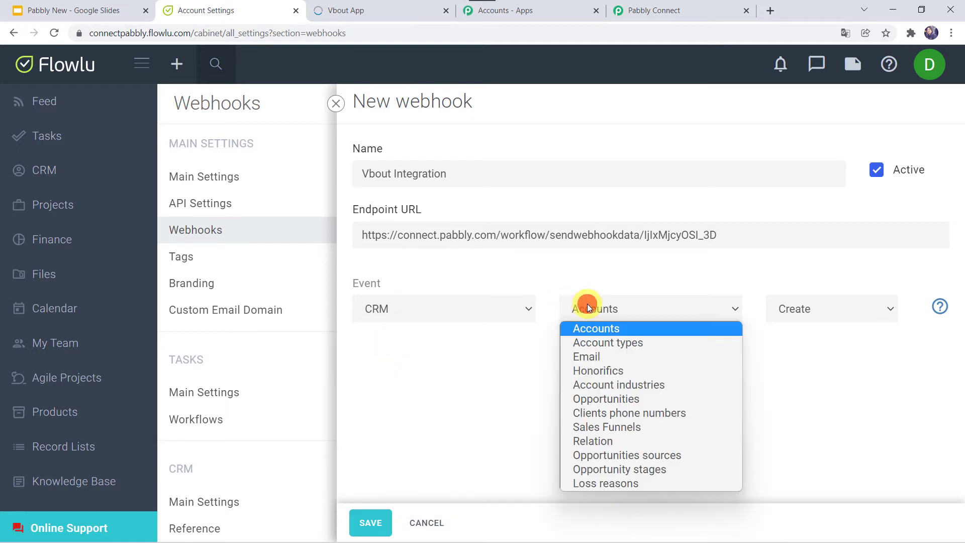
left_click(604, 399)
left_click(807, 302)
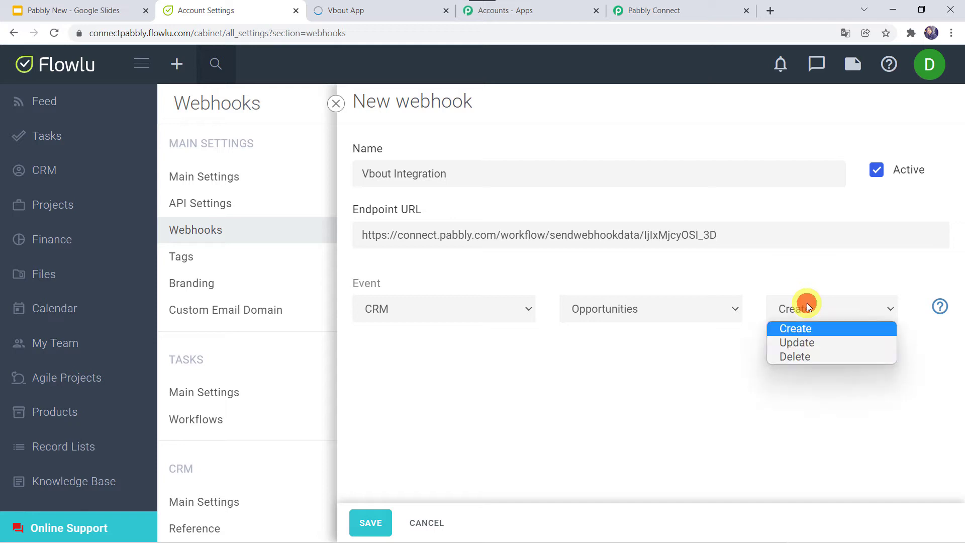
left_click(813, 341)
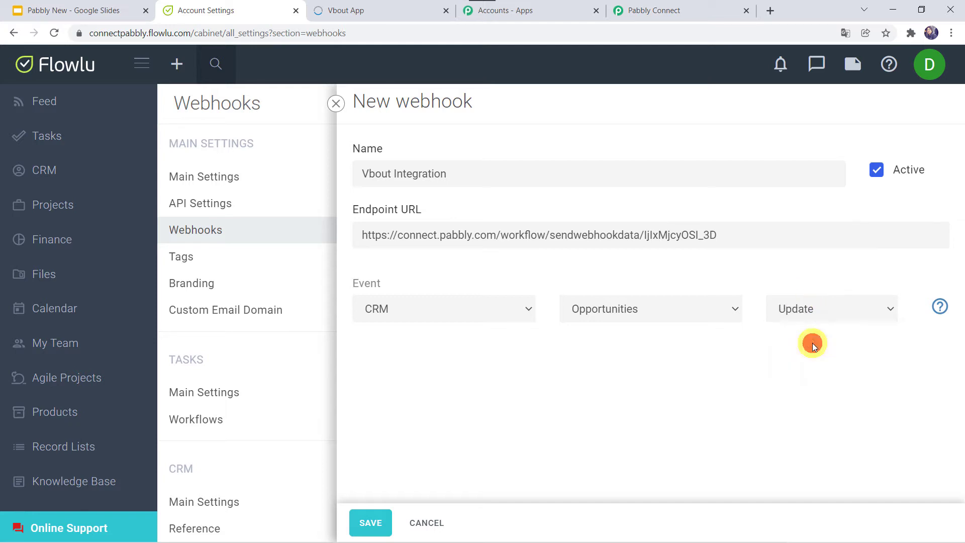
left_click(371, 525)
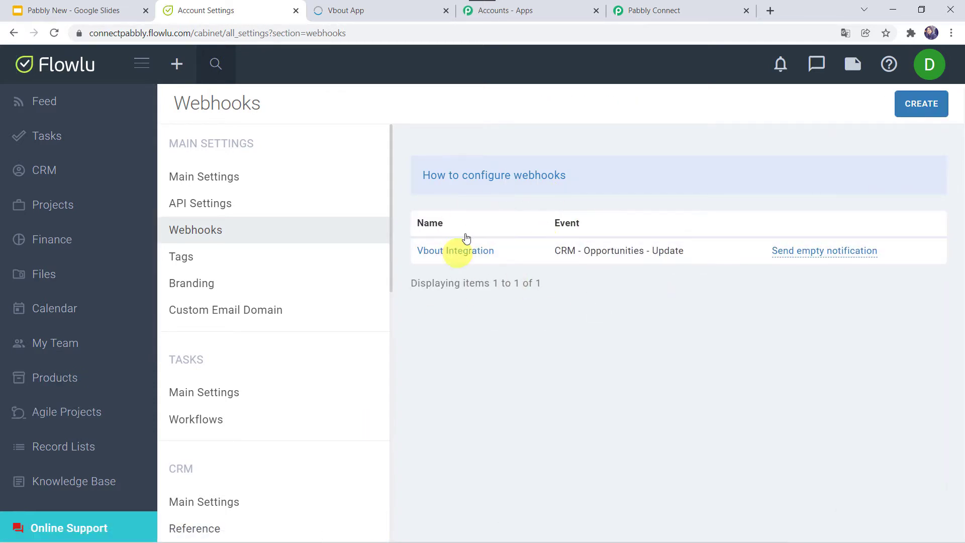
Switch to Pabbly Connect and check the webhook response status of the Flowlu trigger
left_click(654, 7)
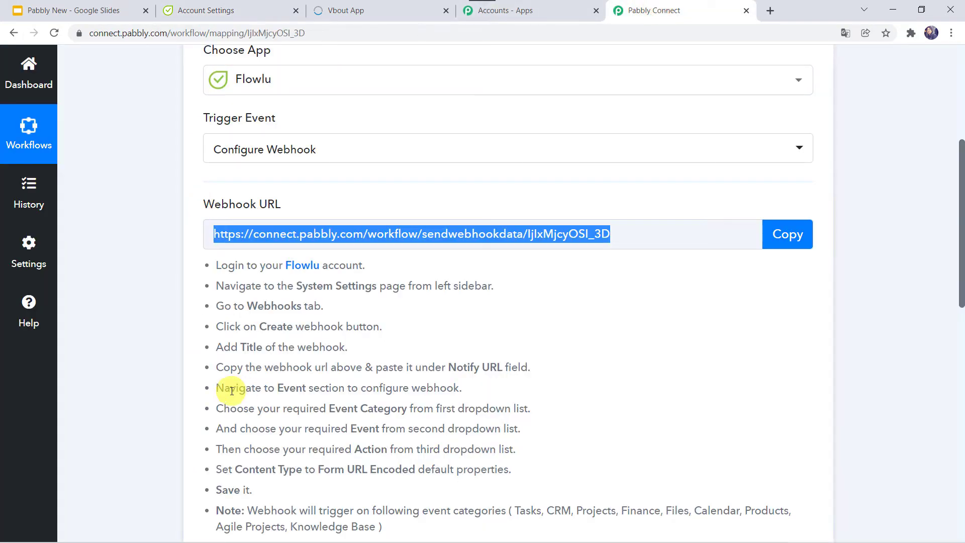
scroll(231, 390, "down", 5)
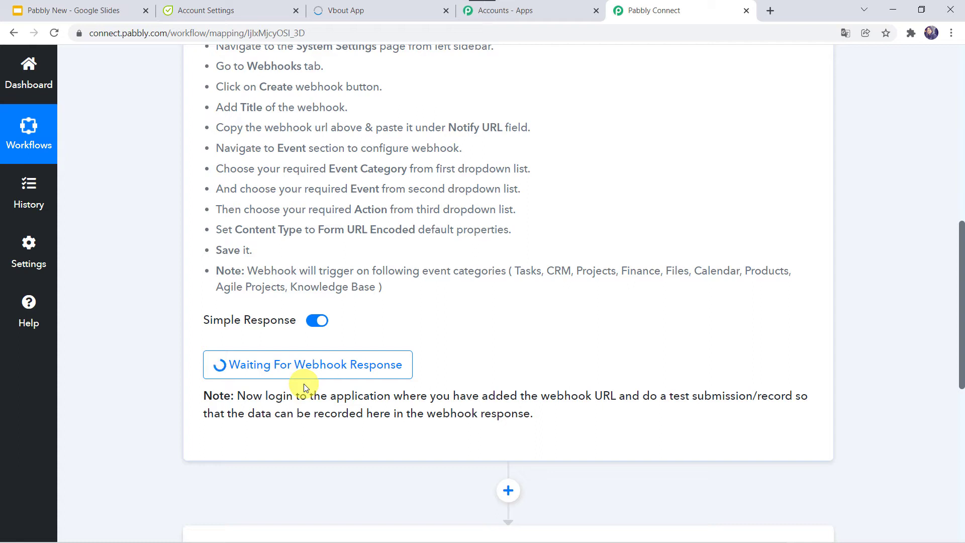
Switch to Flowlu and open the CRM Opportunities board at its Proposal, Negotiation and Prospect stages
left_click(220, 12)
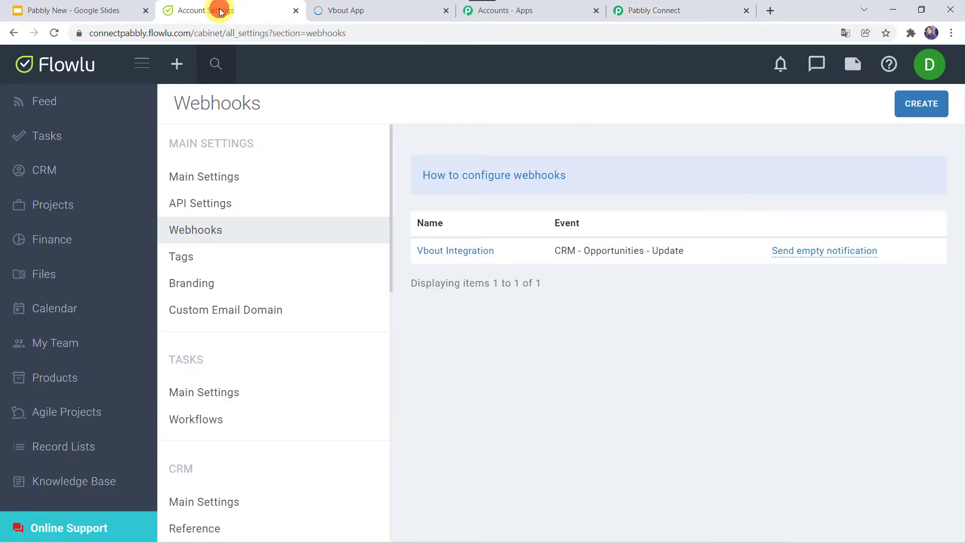
left_click(45, 180)
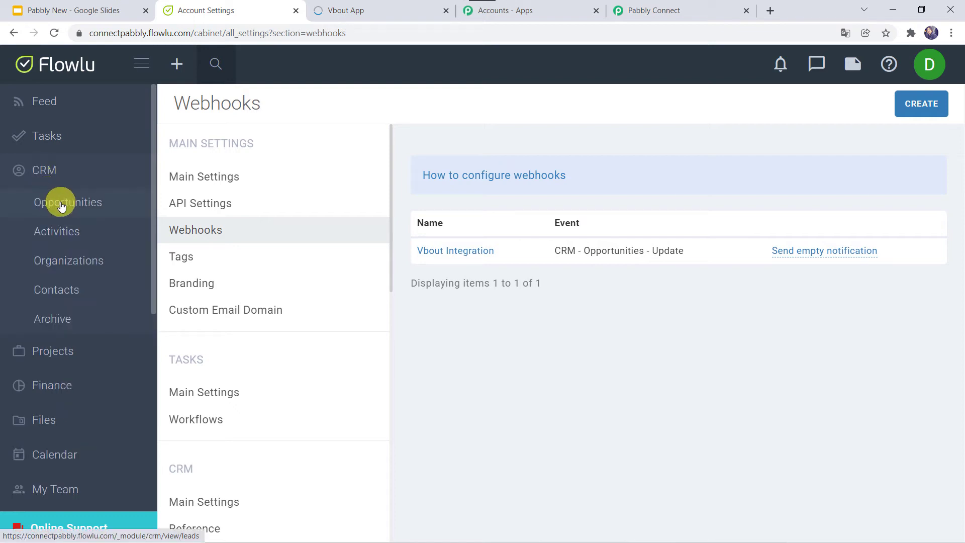
left_click(61, 206)
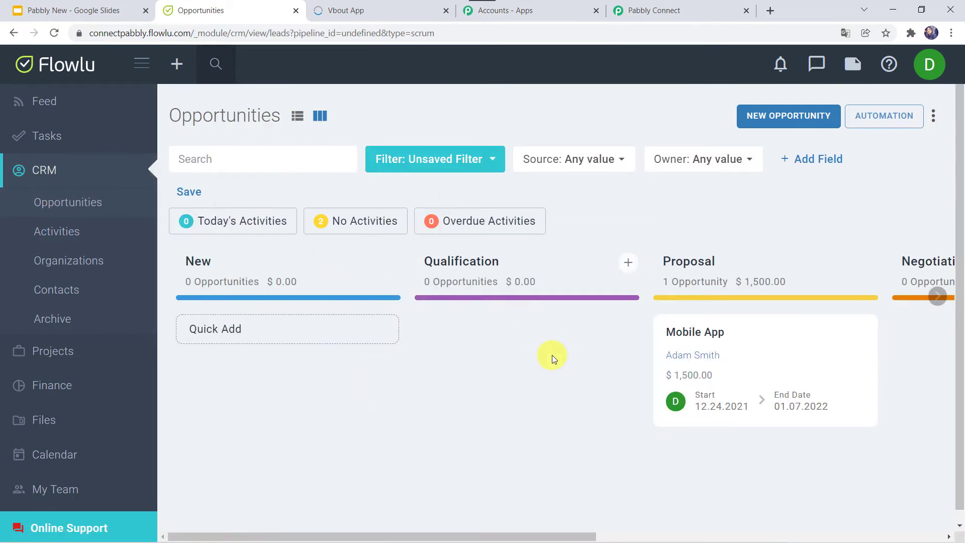
scroll(552, 358, "right", 3)
scroll(551, 358, "right", 3)
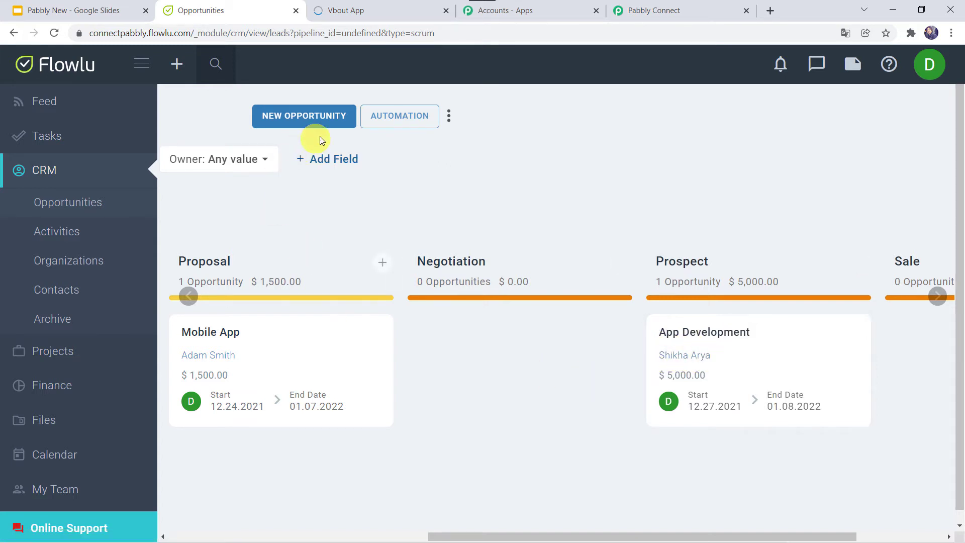
Look through the fields of the new opportunity form, including the additional contact details, and close it without saving
left_click(302, 122)
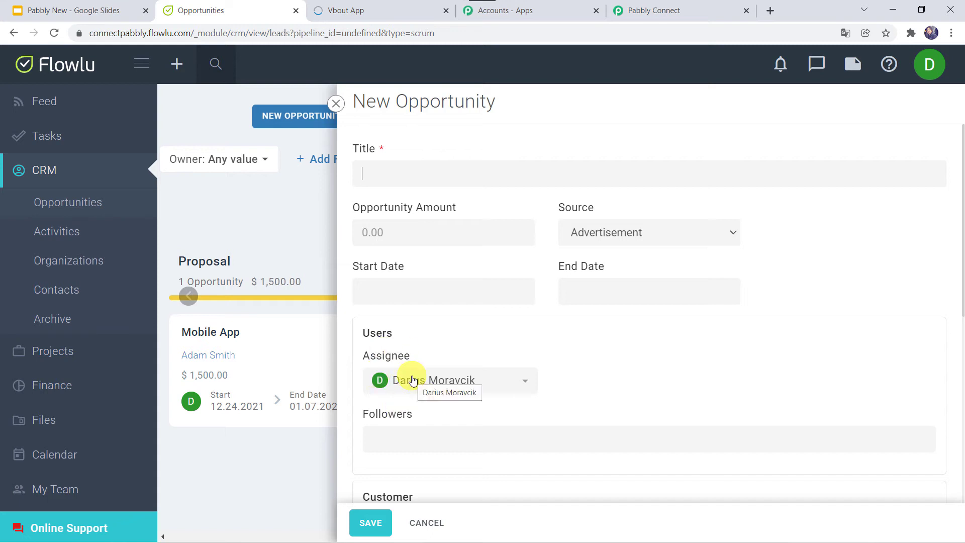
scroll(412, 381, "down", 4)
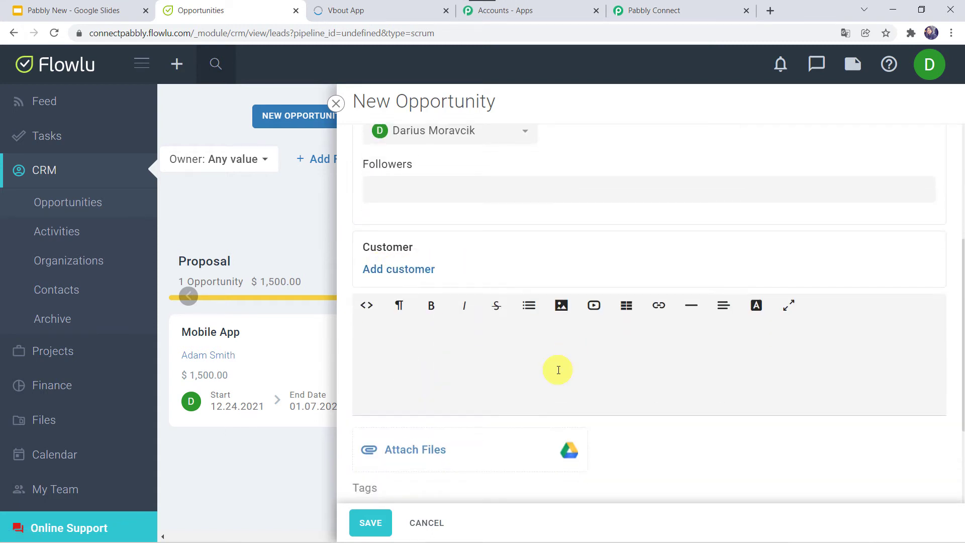
scroll(556, 370, "down", 4)
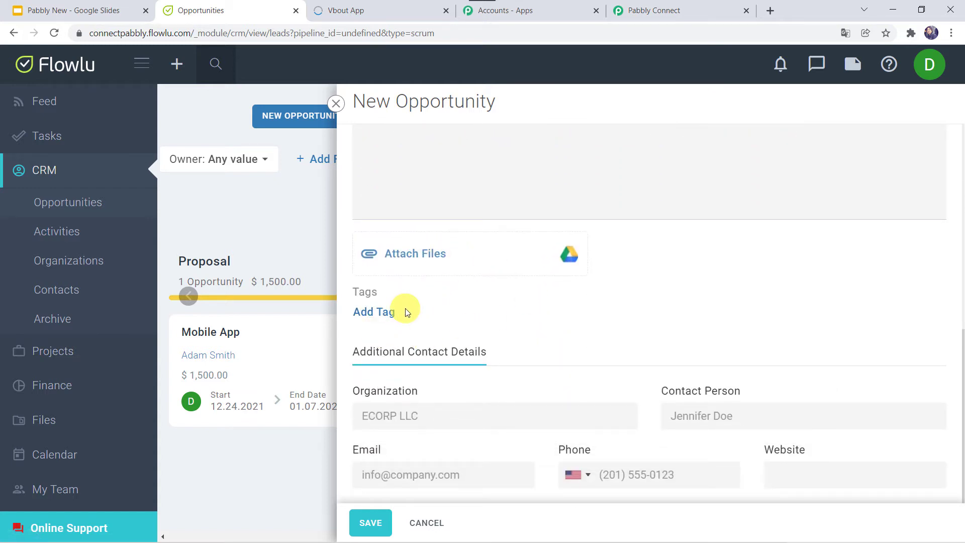
scroll(491, 446, "down", 1)
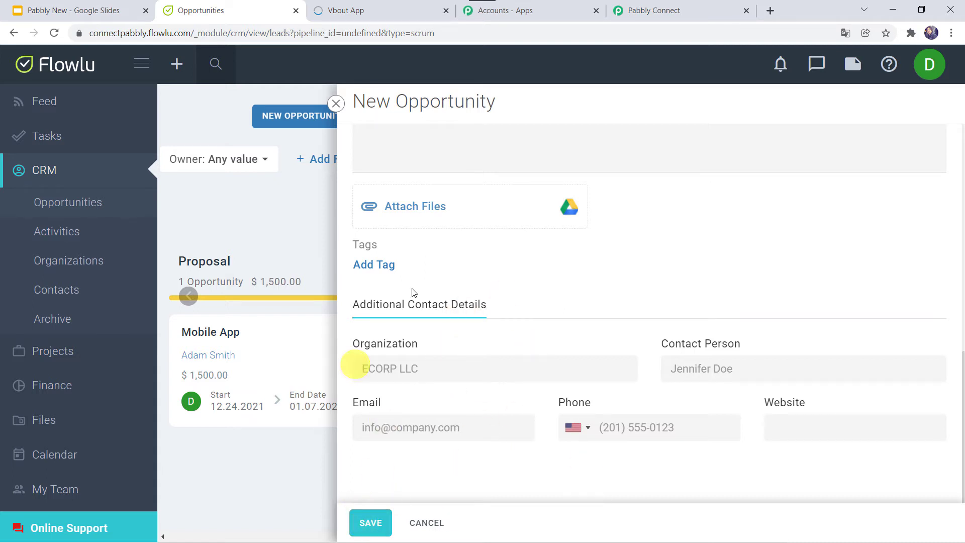
left_click(336, 104)
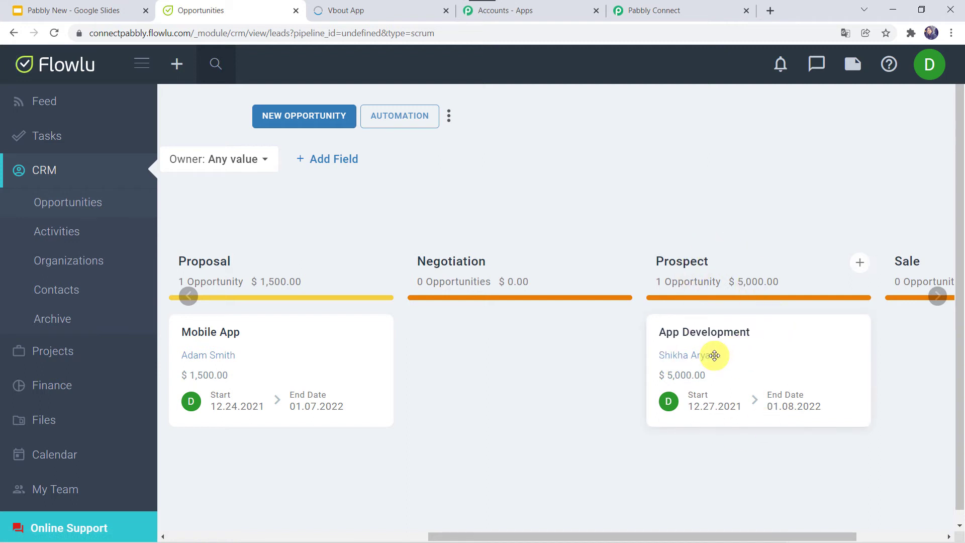
Check that Pabbly Connect is waiting for the webhook response, and move Flowlu's App Development opportunity from Prospect to Sale
mouse_move(947, 371)
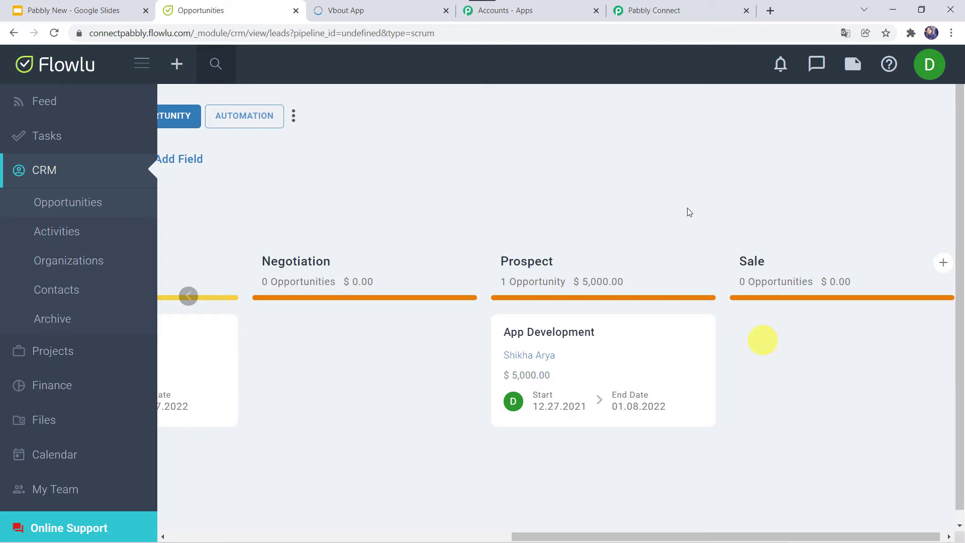
left_click(686, 10)
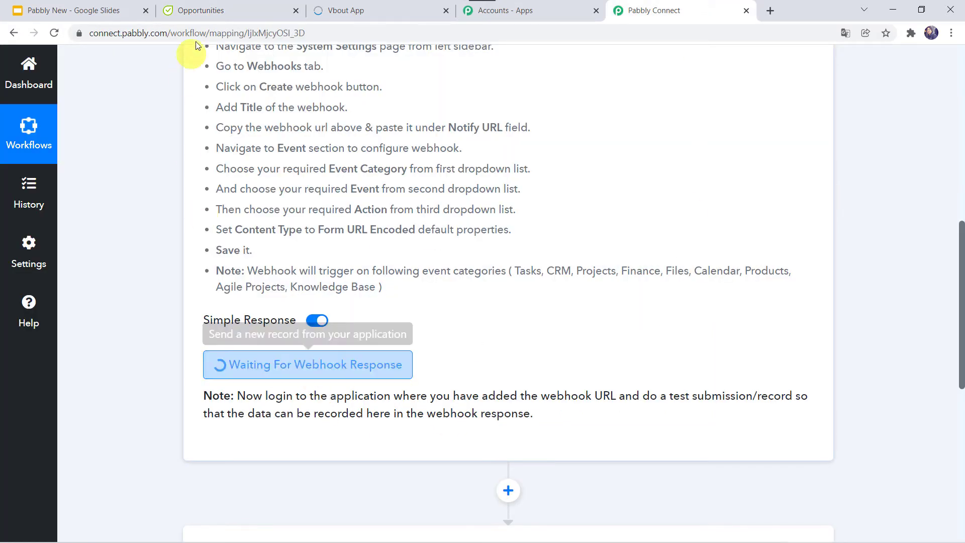
left_click(216, 9)
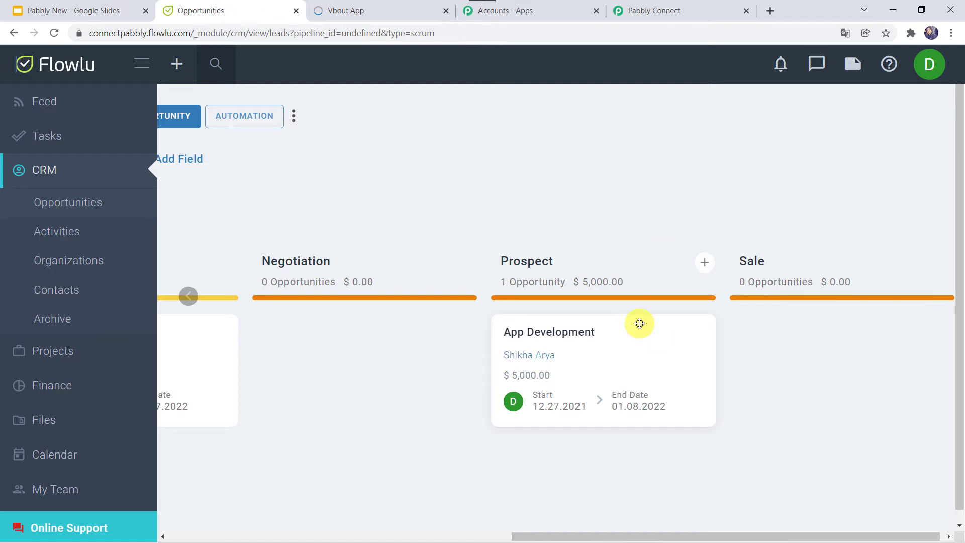
left_click_drag(614, 342, 824, 347)
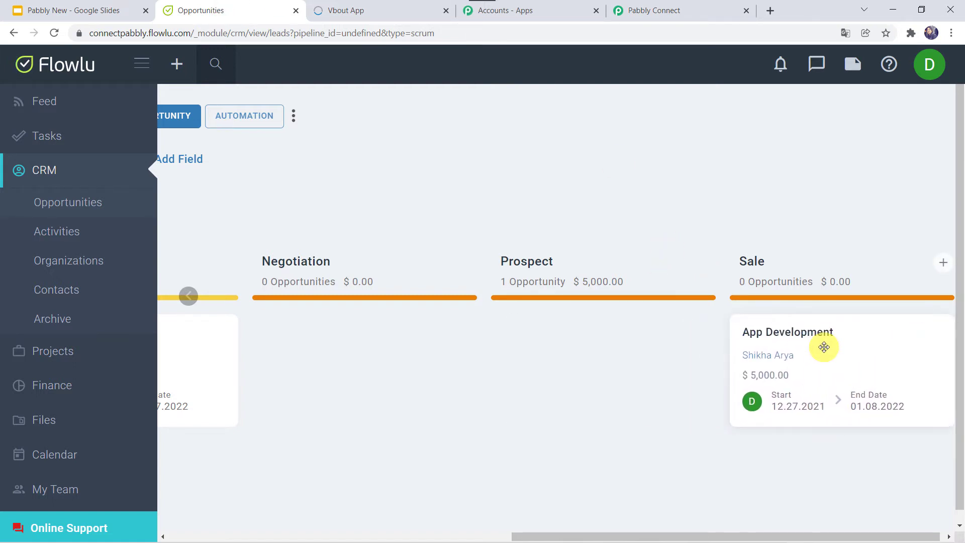
Switch to Pabbly Connect and review the labels and values in the received webhook response
left_click(671, 9)
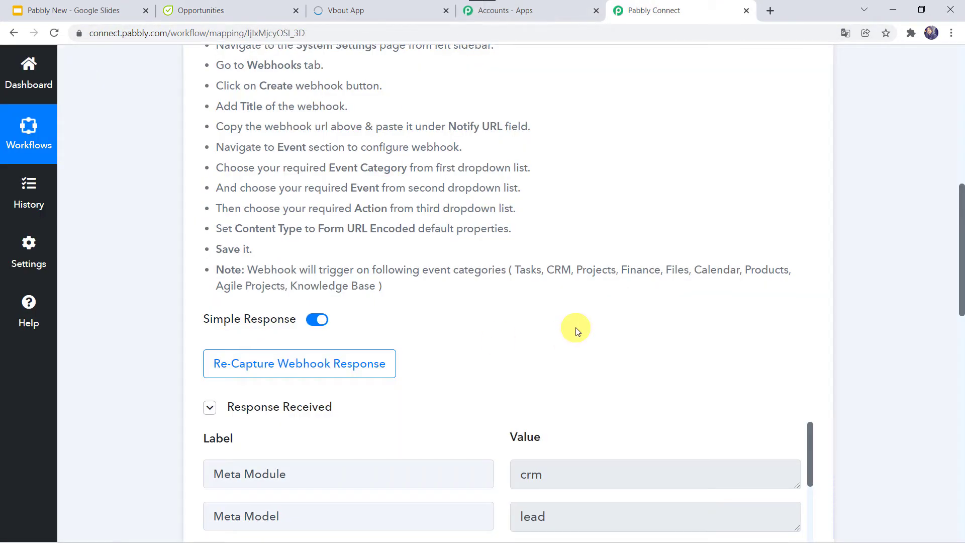
scroll(578, 332, "down", 5)
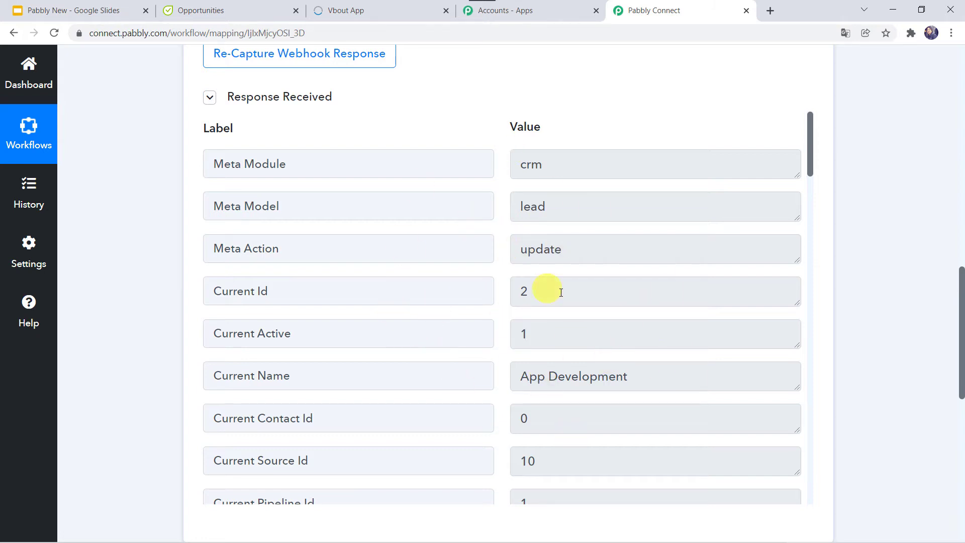
scroll(561, 292, "down", 1)
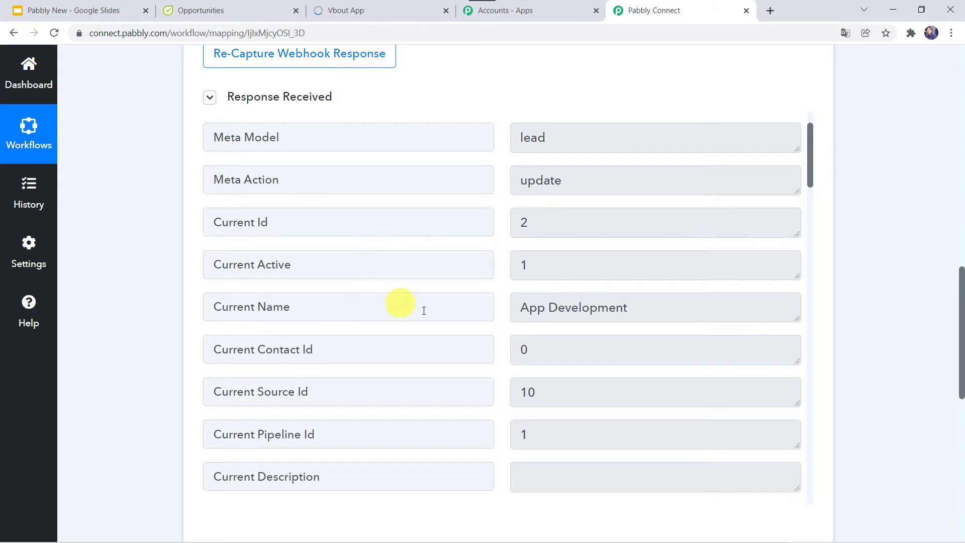
scroll(599, 312, "down", 14)
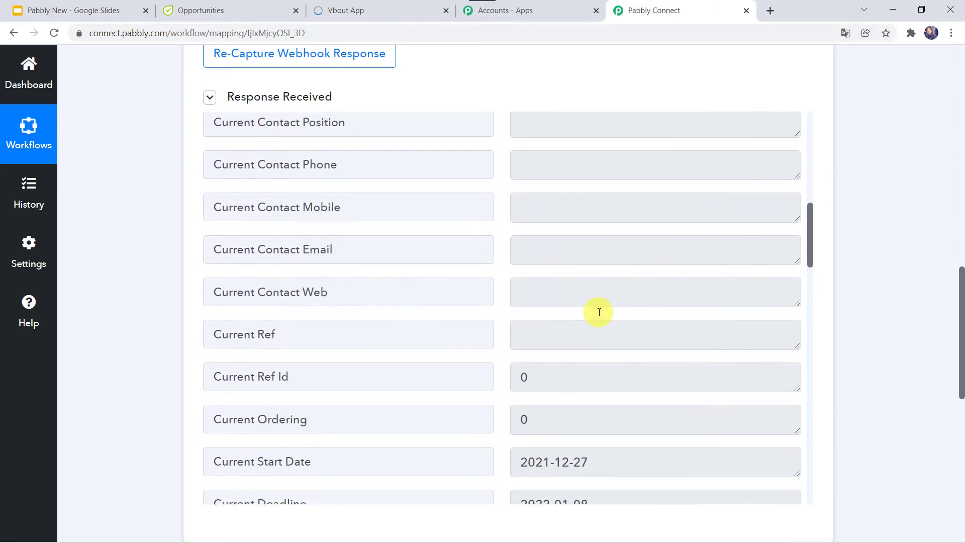
scroll(599, 312, "down", 5)
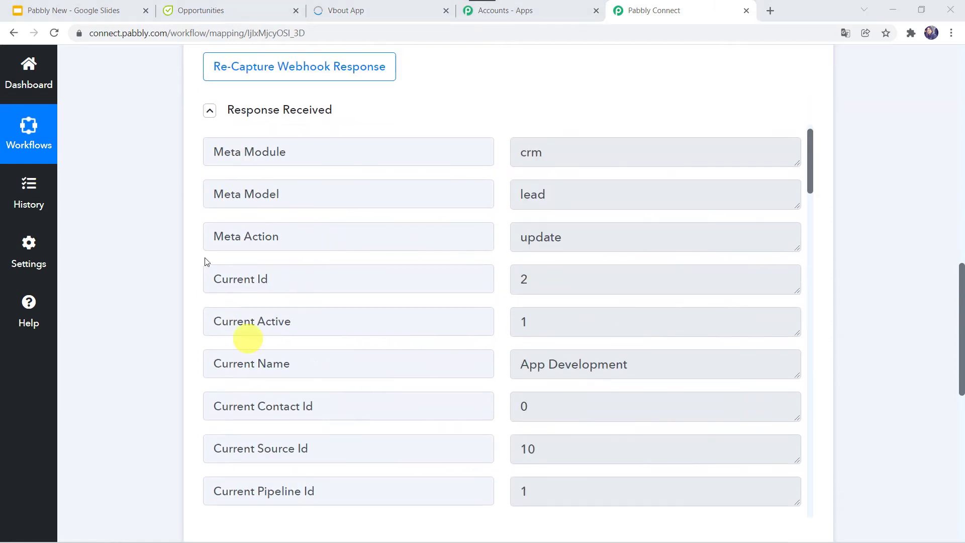
Search the page for "stage" and examine the current and previous pipeline stage IDs in the response
left_click(294, 274)
key("ctrl+f")
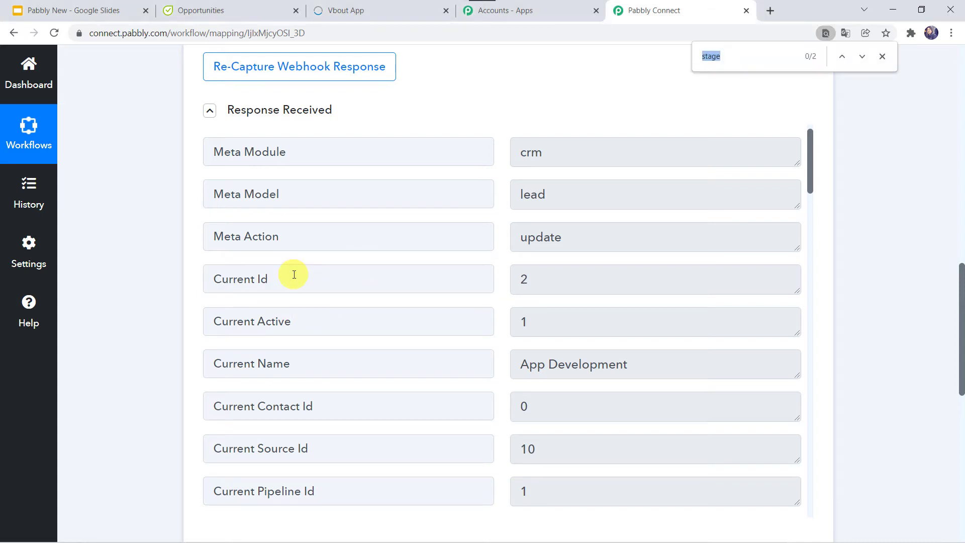
type("stage")
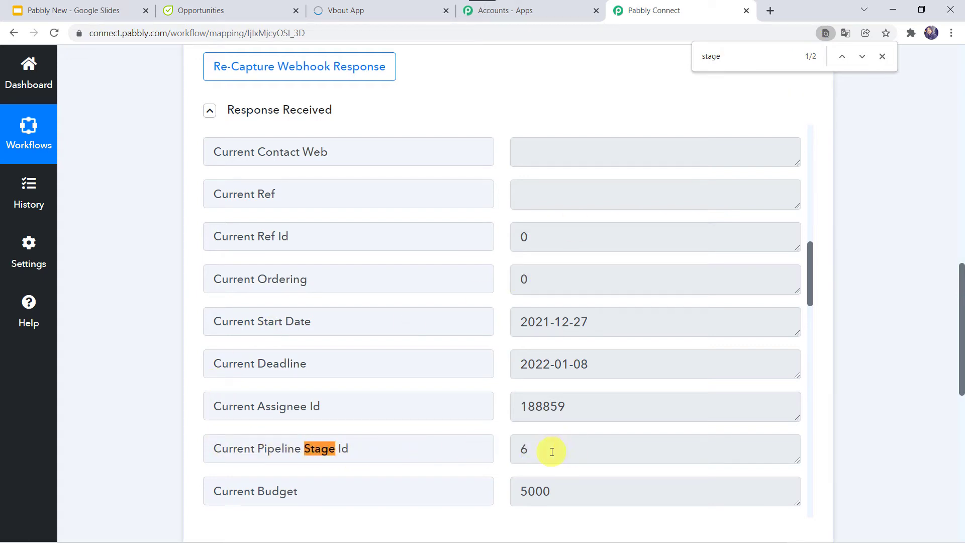
left_click(842, 59)
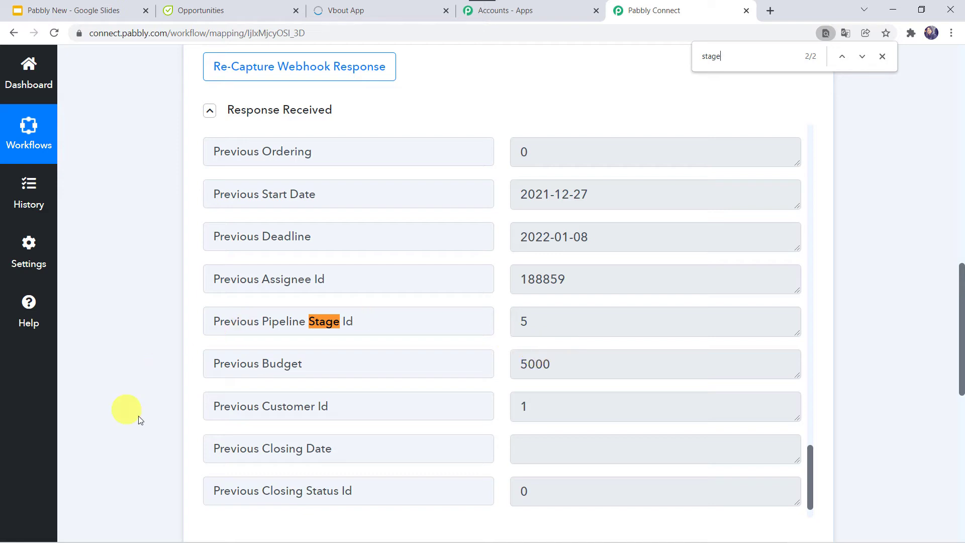
Close the page search and choose Flowlu as the app for the workflow's second step
scroll(140, 420, "down", 6)
left_click(483, 293)
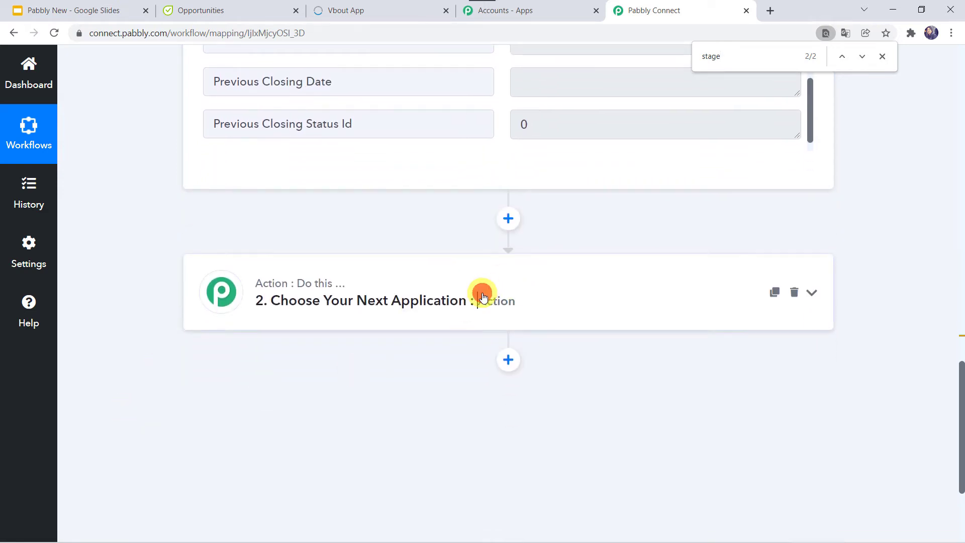
left_click(883, 56)
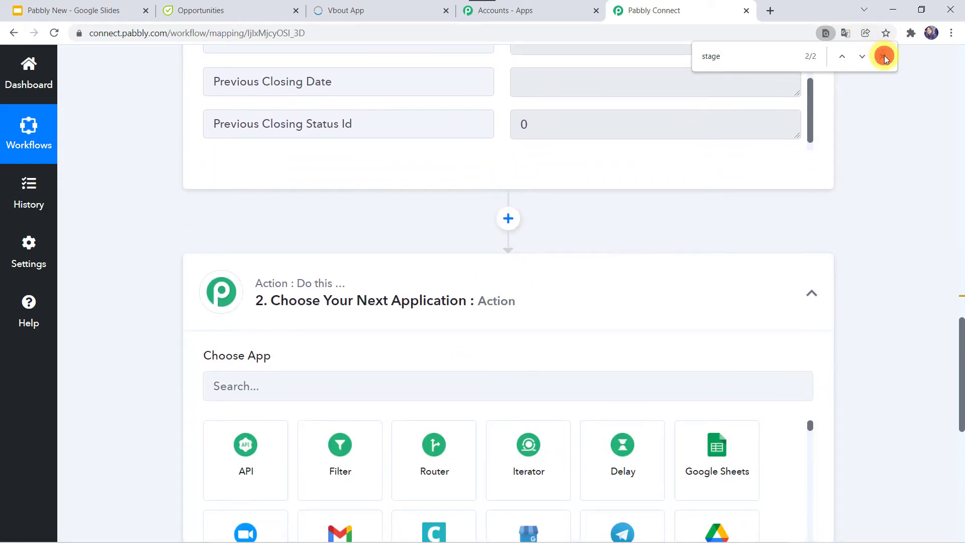
scroll(503, 181, "down", 2)
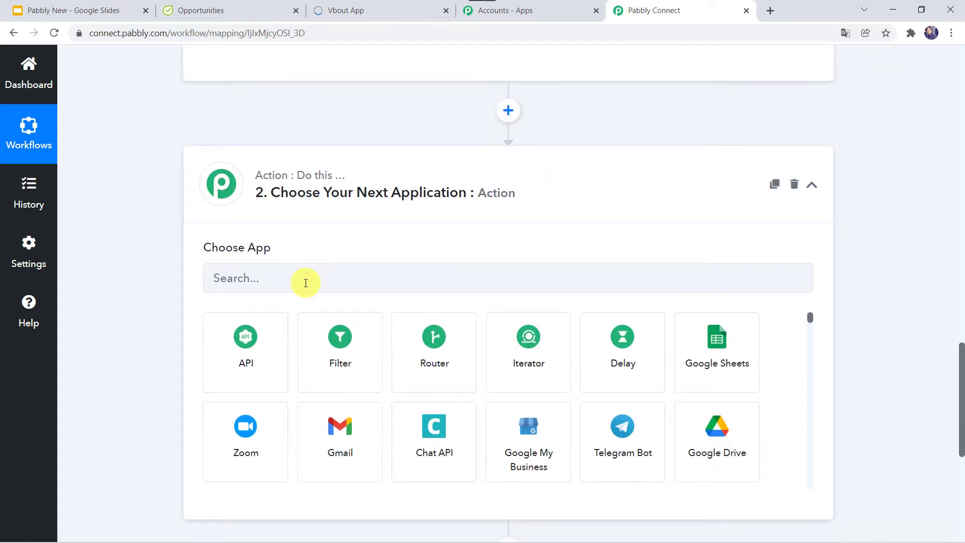
left_click(306, 283)
type("Flow")
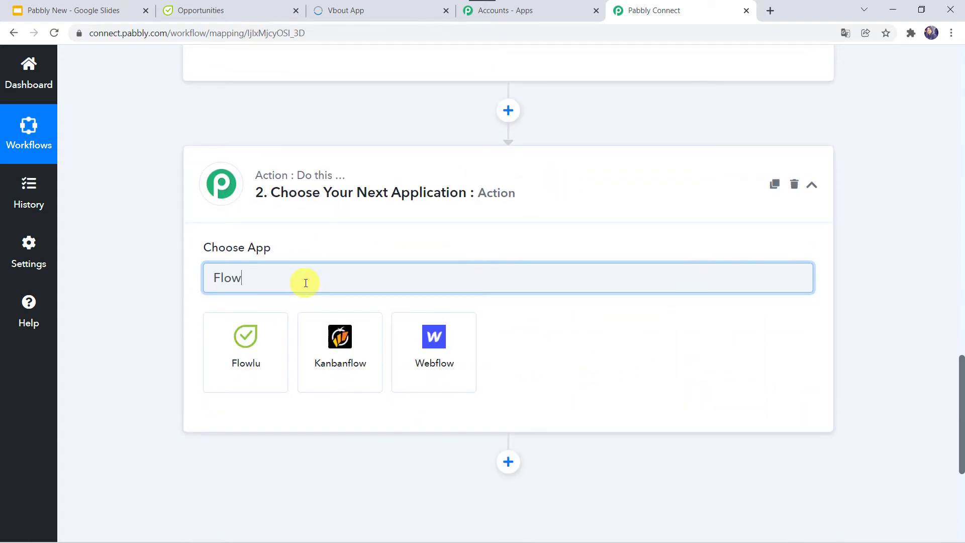
left_click(269, 337)
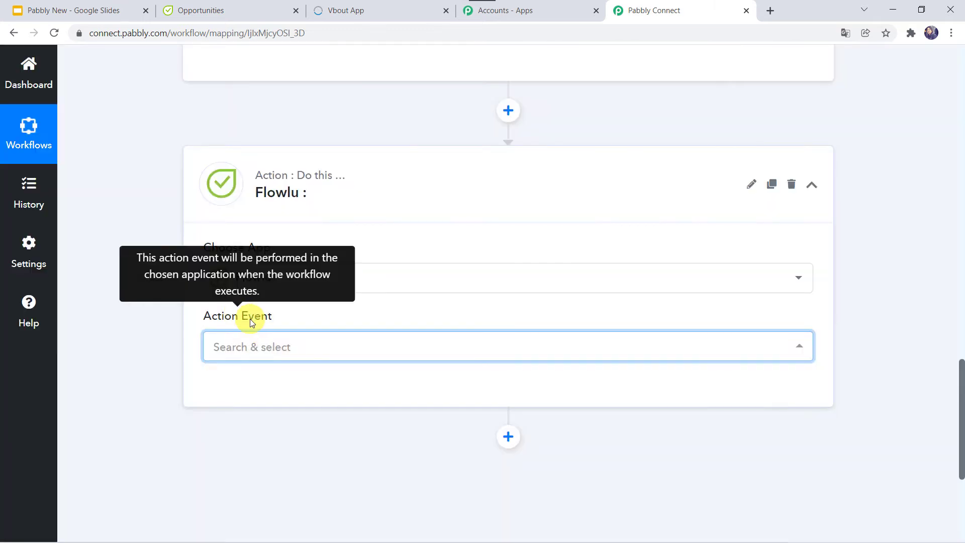
Set the Flowlu action event to Create Opportunity
left_click(245, 351)
type("cr")
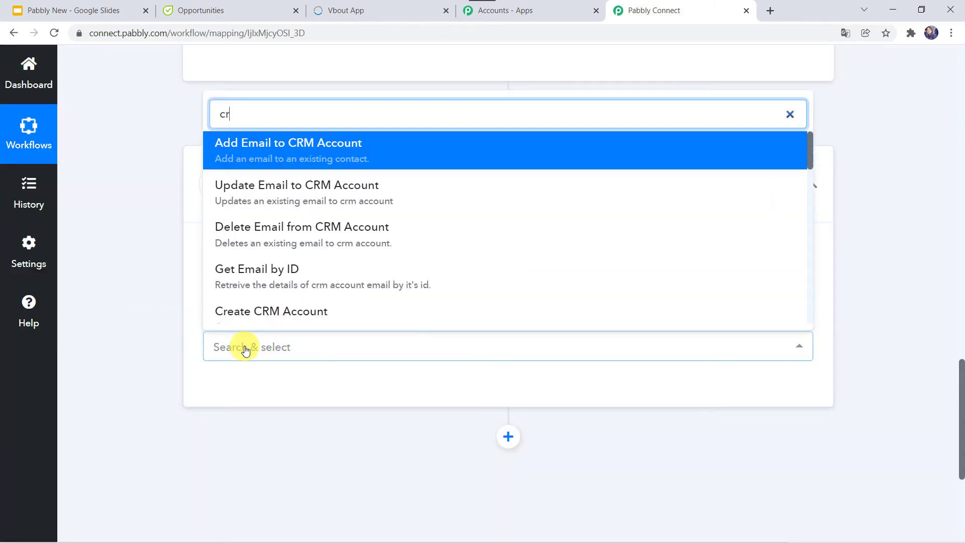
type("eate ")
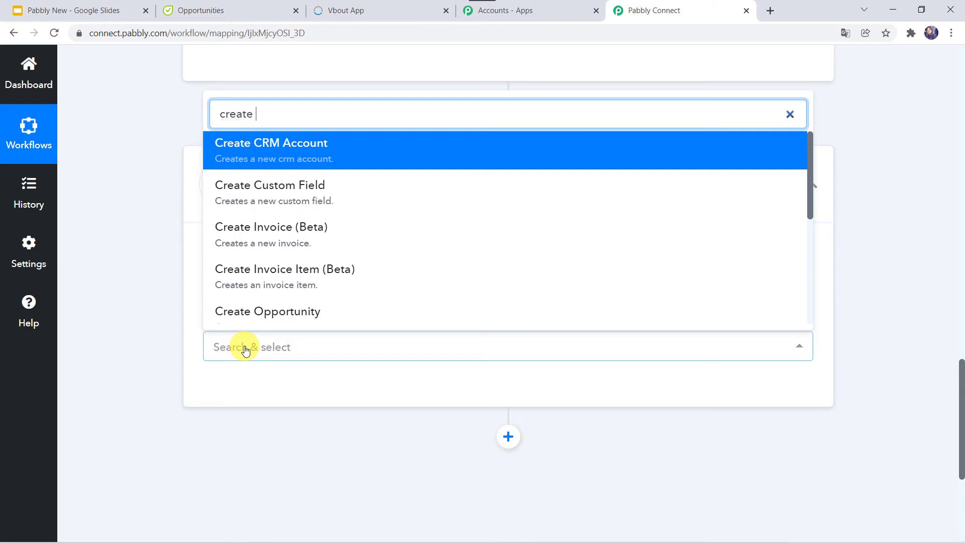
type("o")
left_click(274, 303)
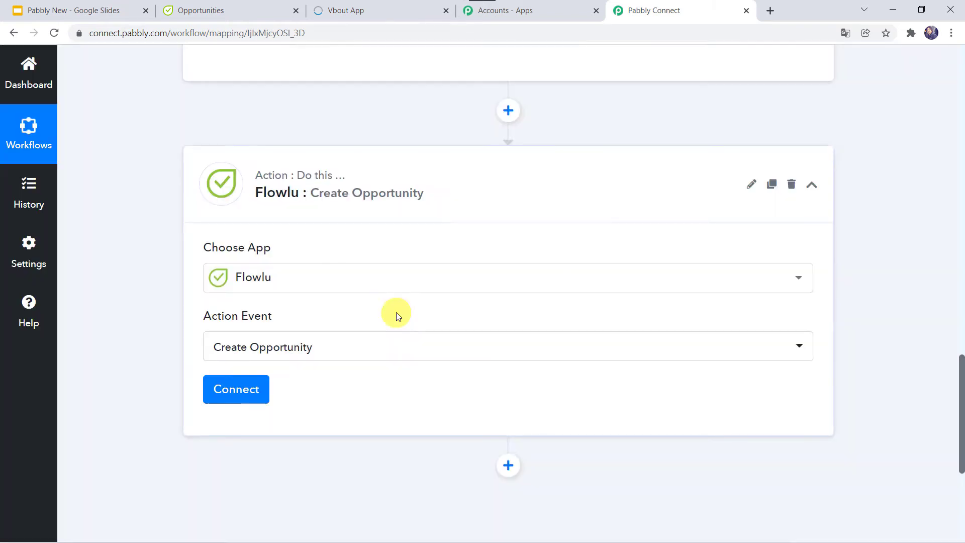
Start a new Flowlu connection for the action and view its API Key and Account URL fields
left_click(236, 396)
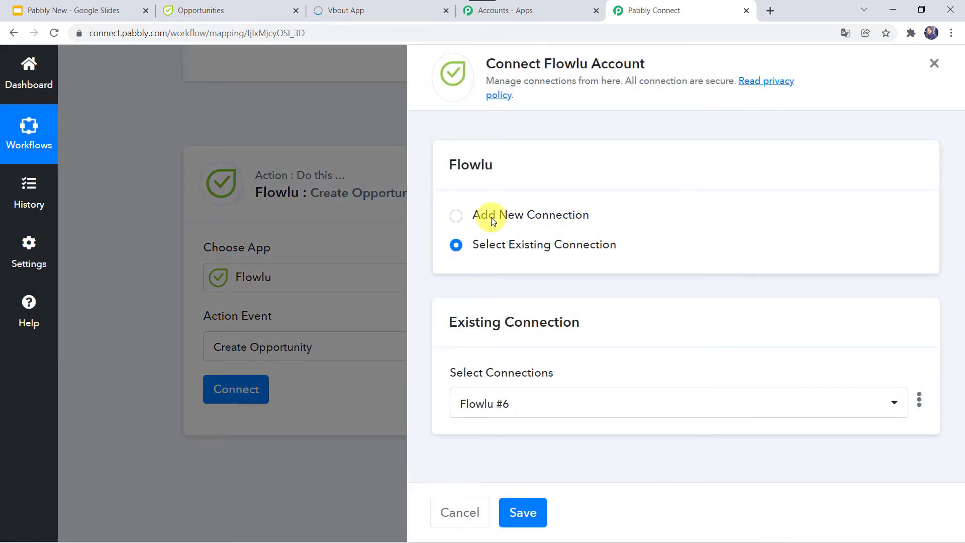
left_click(492, 219)
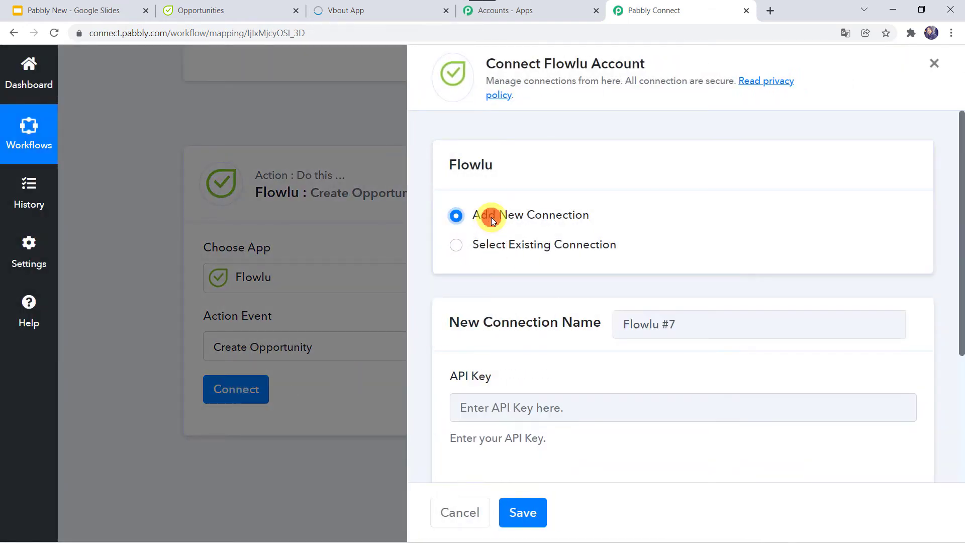
scroll(532, 281, "down", 4)
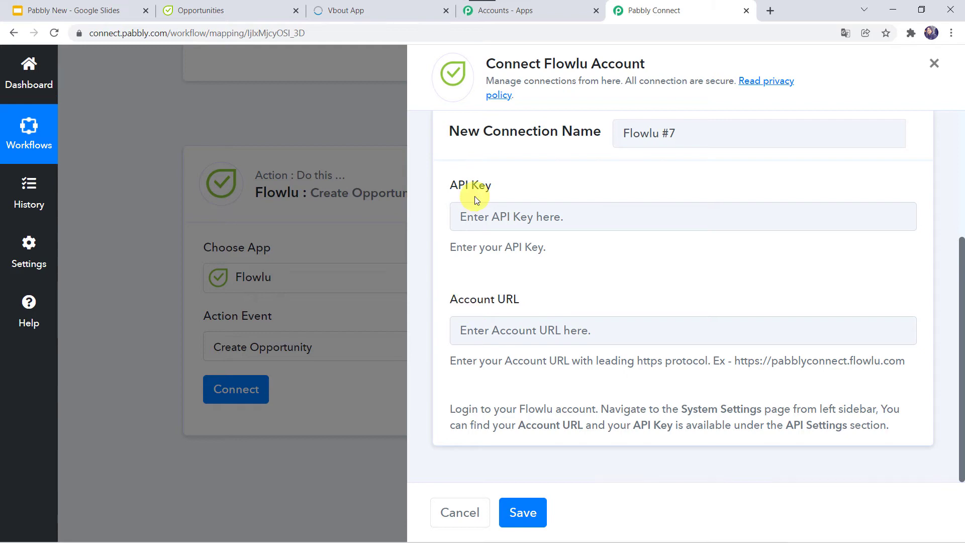
Switch to Flowlu and open the system settings
left_click(231, 12)
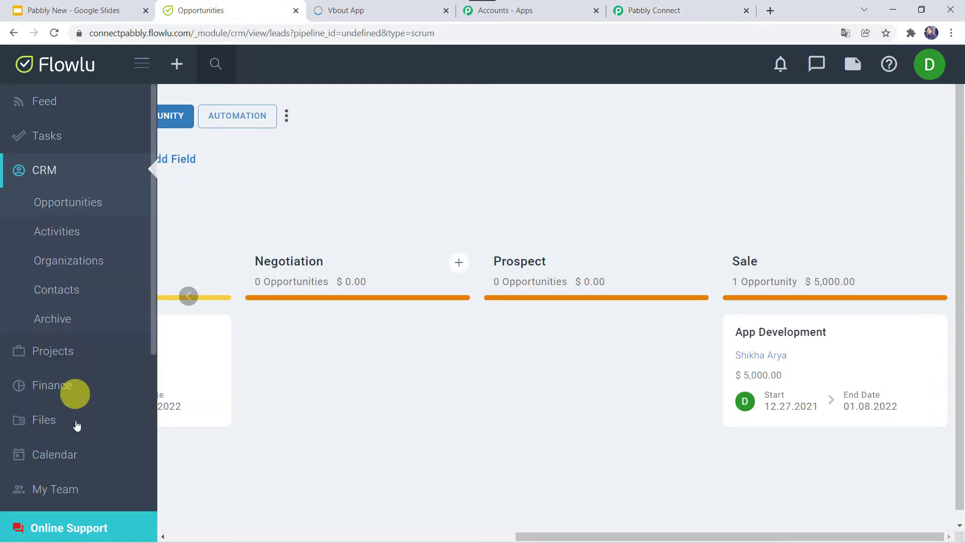
scroll(77, 425, "down", 7)
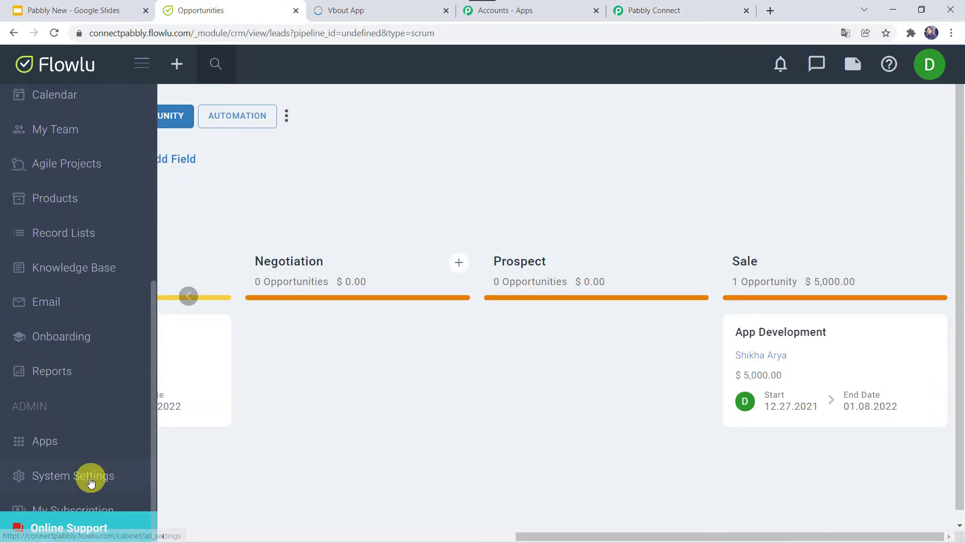
left_click(91, 483)
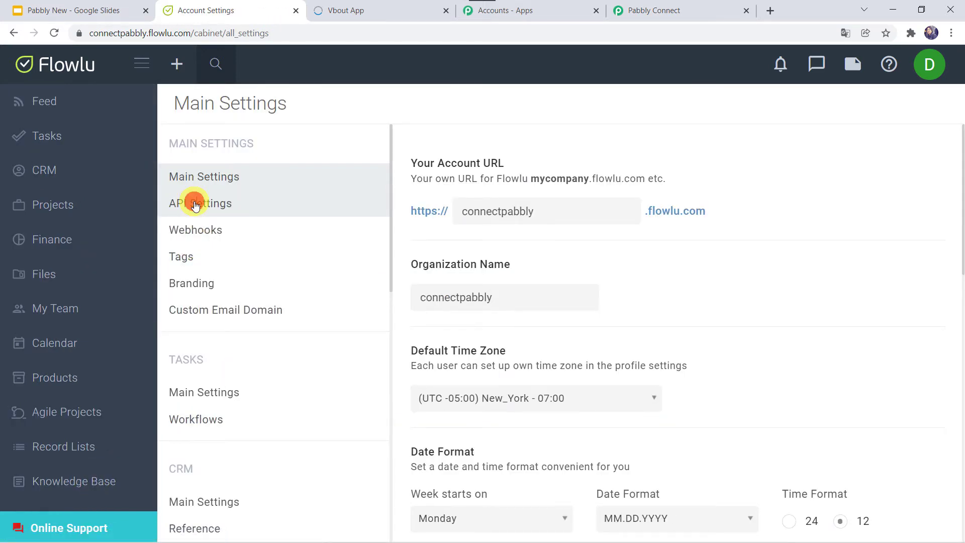
Copy the existing API key from Flowlu's API Settings and paste it into the API Key field of the new Pabbly Connect connection
left_click(196, 206)
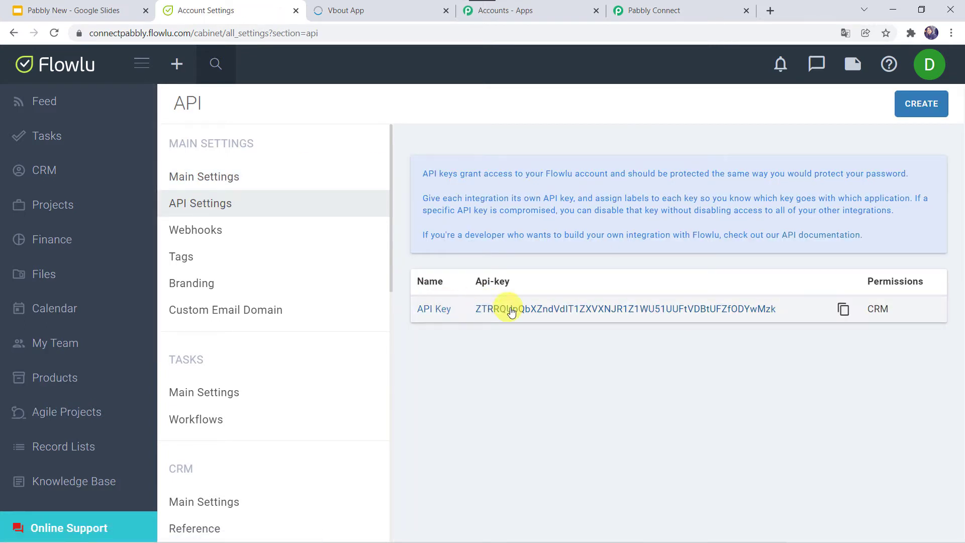
left_click(844, 312)
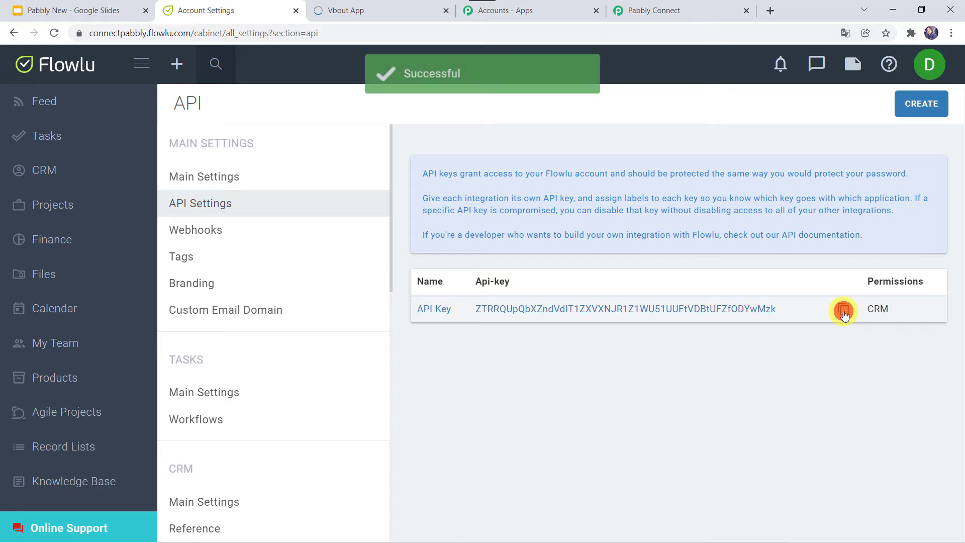
left_click(663, 13)
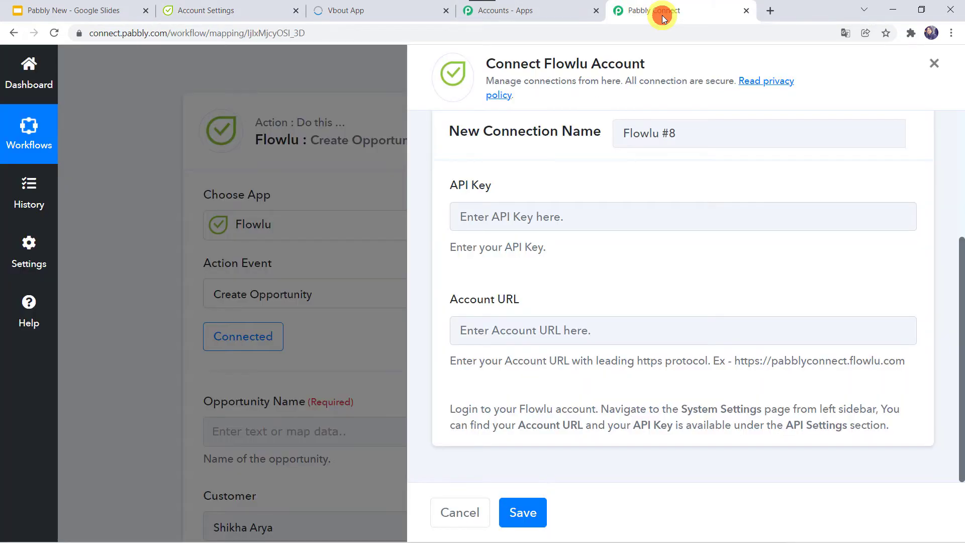
left_click(485, 218)
right_click(485, 218)
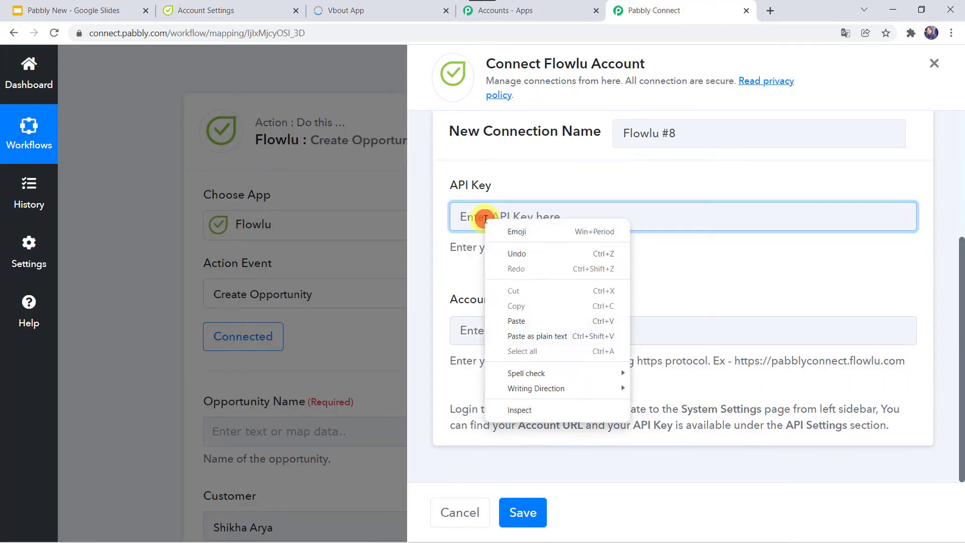
left_click(506, 318)
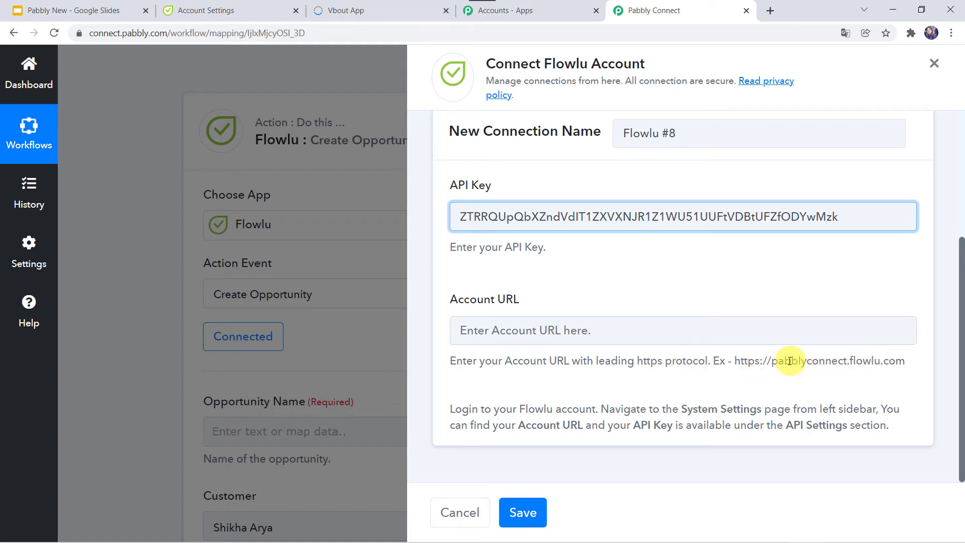
left_click(214, 15)
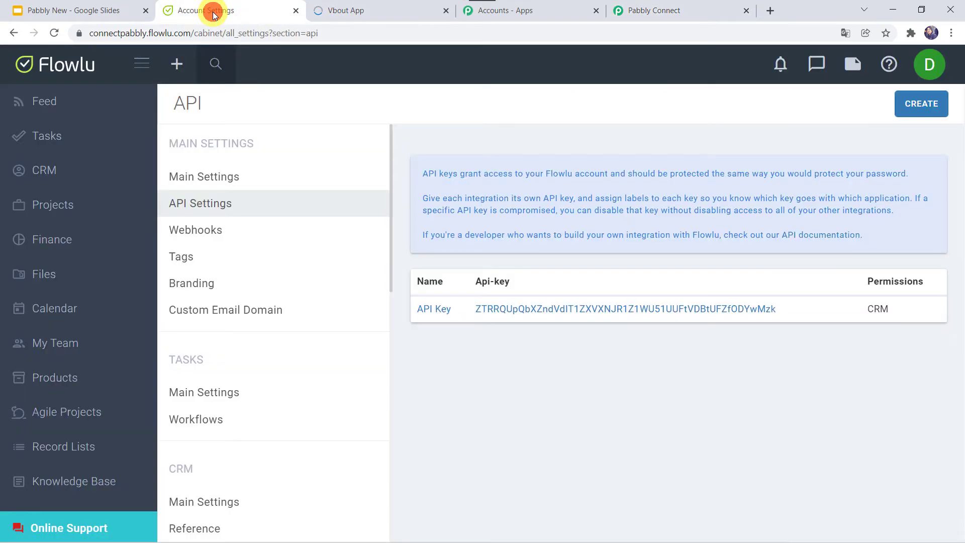
double_click(150, 33)
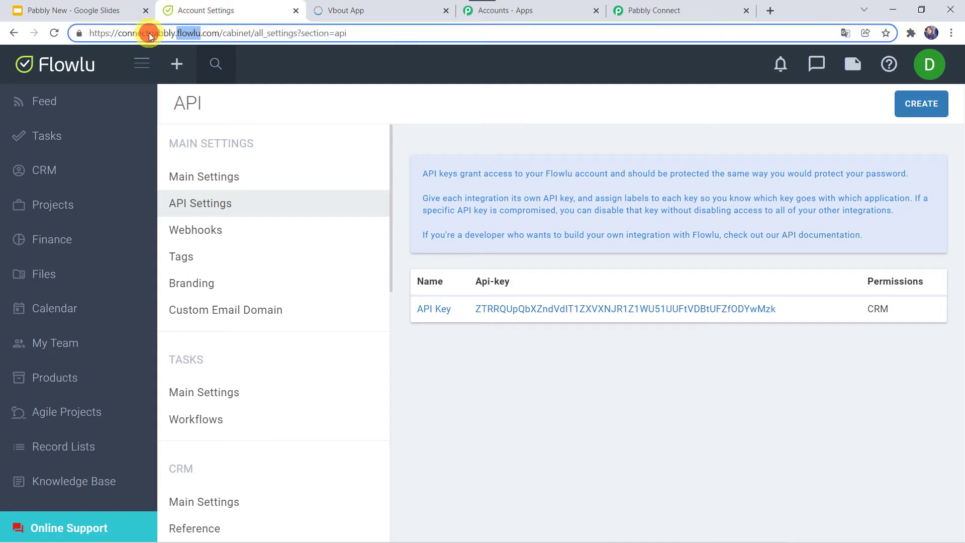
left_click(220, 34)
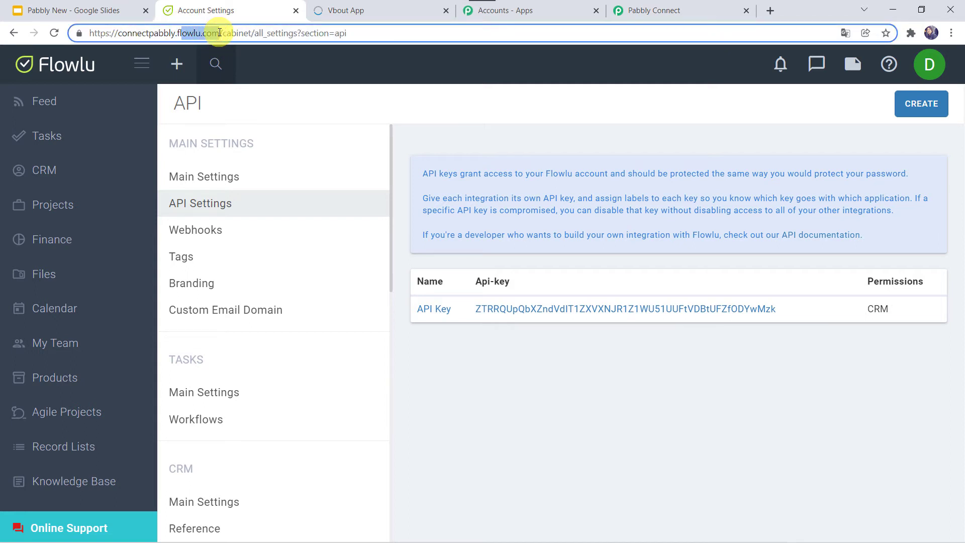
key("shift+Left")
key("shift+Left")
key("shift+Left")
key("shift+Left")
key("shift+Left")
key("shift+Left")
key("shift+Left")
key("shift+Left")
key("shift+Left")
key("shift+Left")
key("shift+Left")
key("shift+Left")
key("shift+Left")
key("shift+Left")
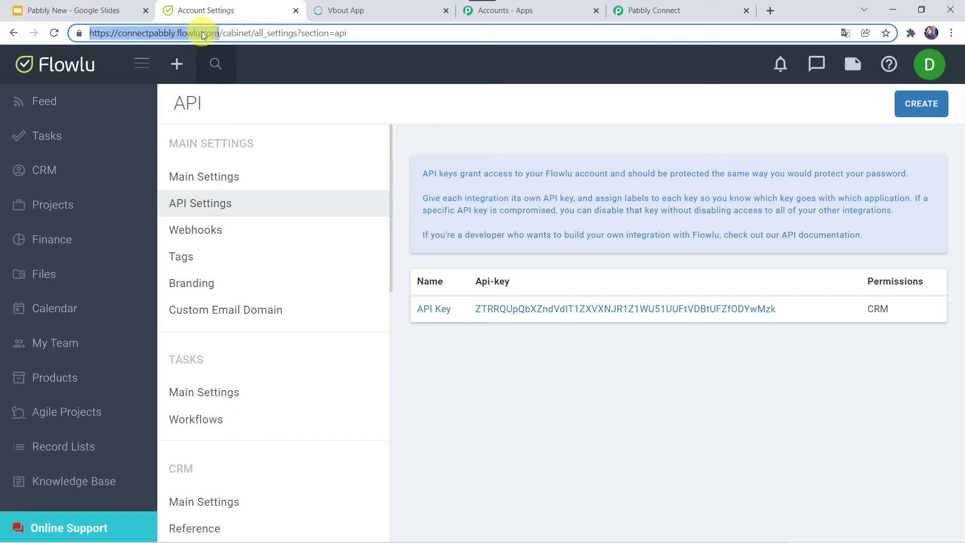
right_click(202, 34)
left_click(233, 123)
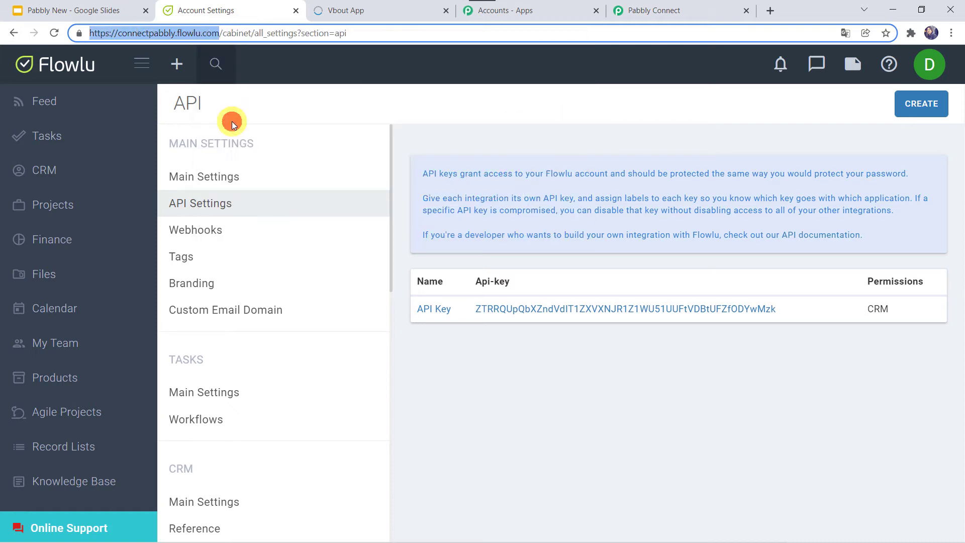
left_click(659, 12)
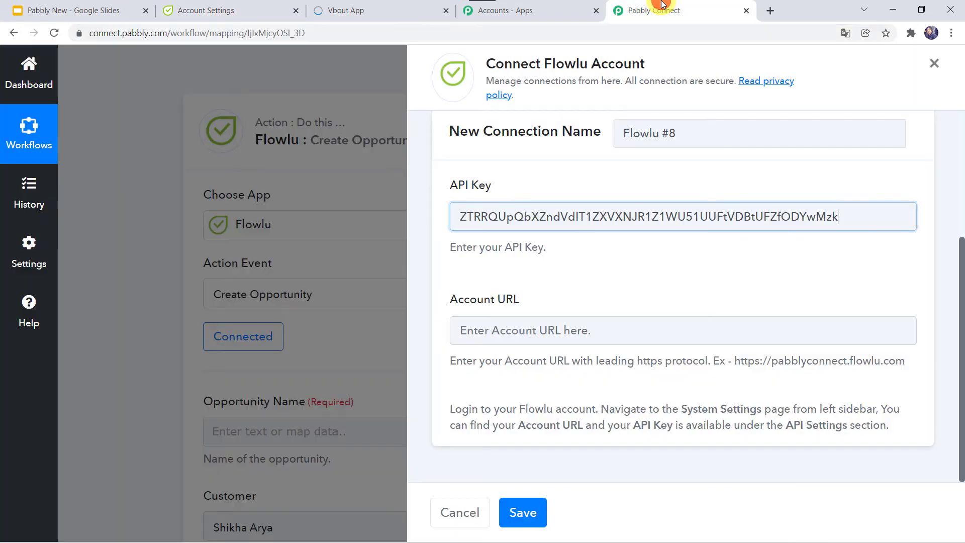
right_click(486, 330)
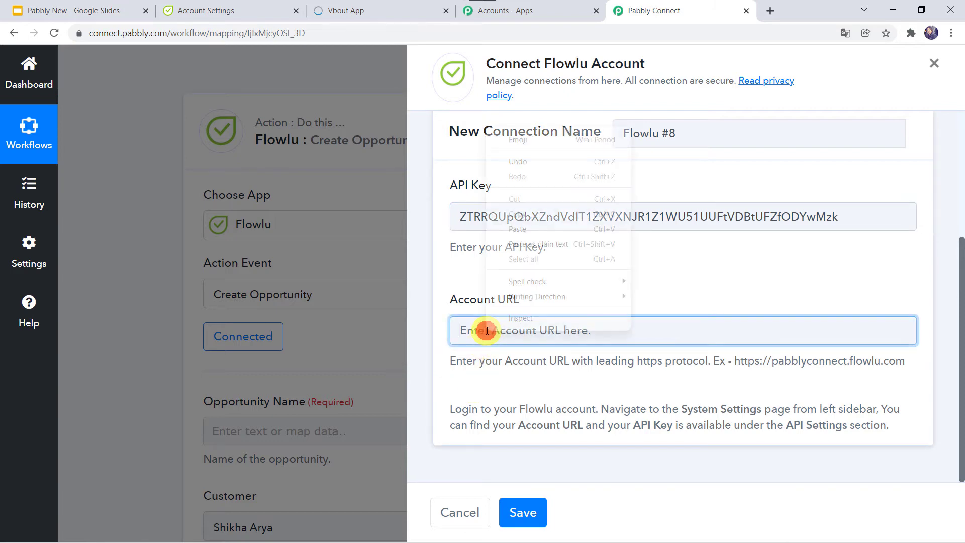
left_click(529, 231)
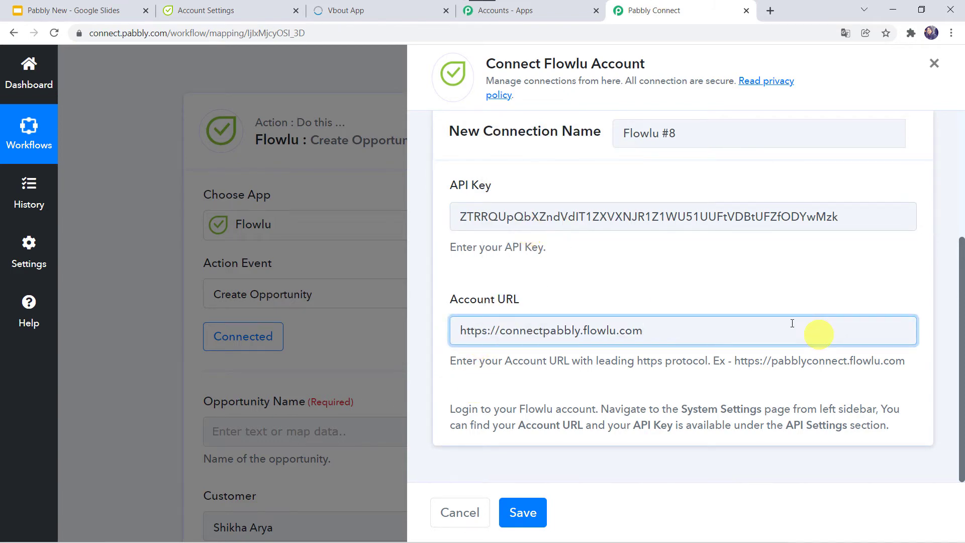
left_click(521, 513)
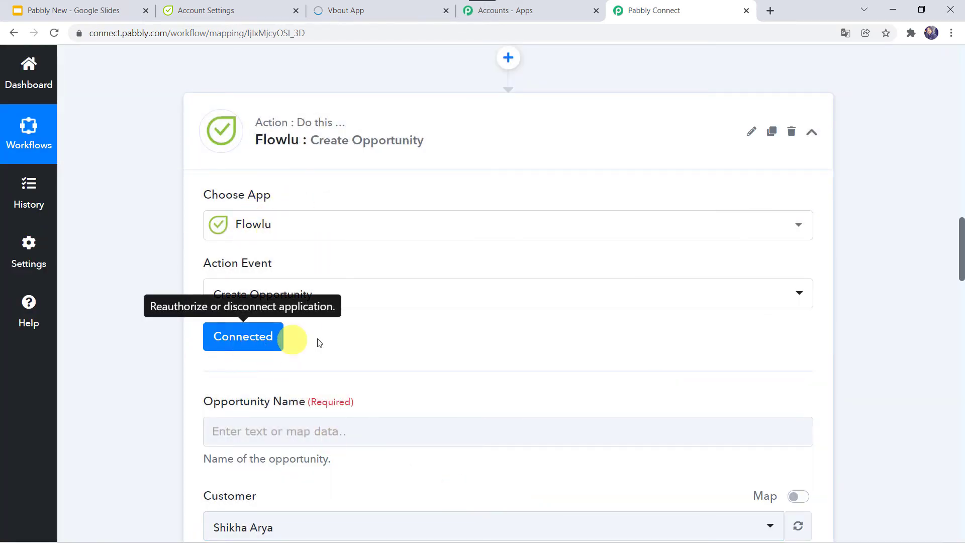
Choose Prospect as the opportunity's Stage ID and enable mapping on that field to read the stage's numeric ID
scroll(151, 441, "down", 10)
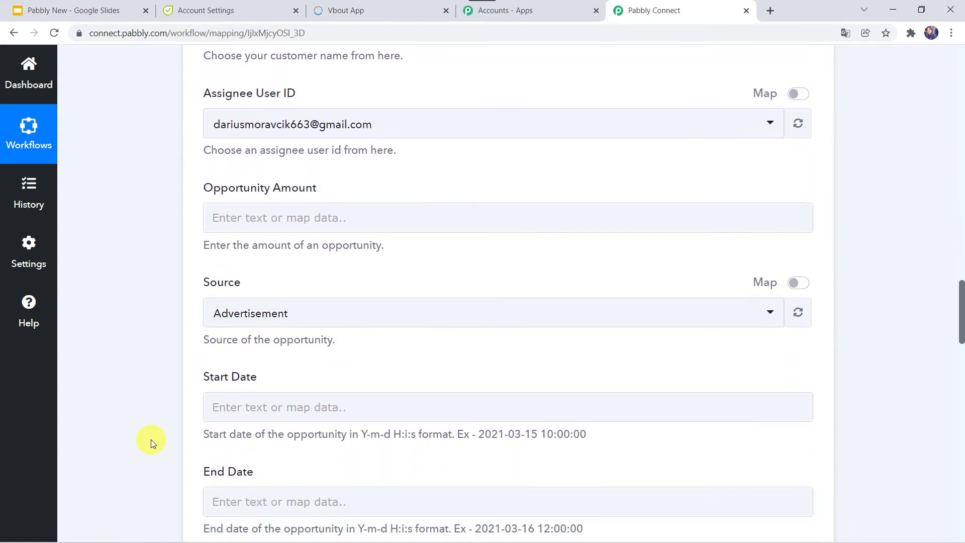
scroll(151, 439, "down", 8)
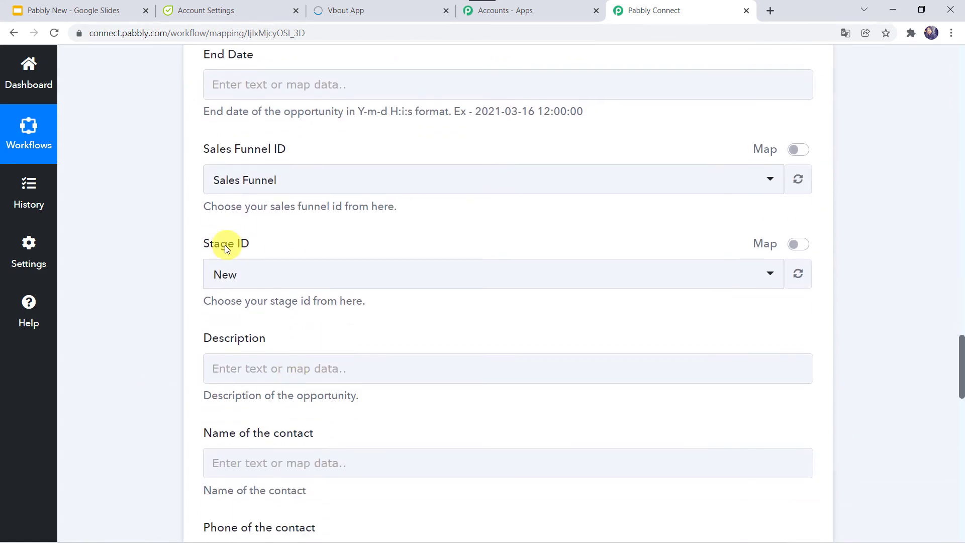
scroll(244, 245, "down", 2)
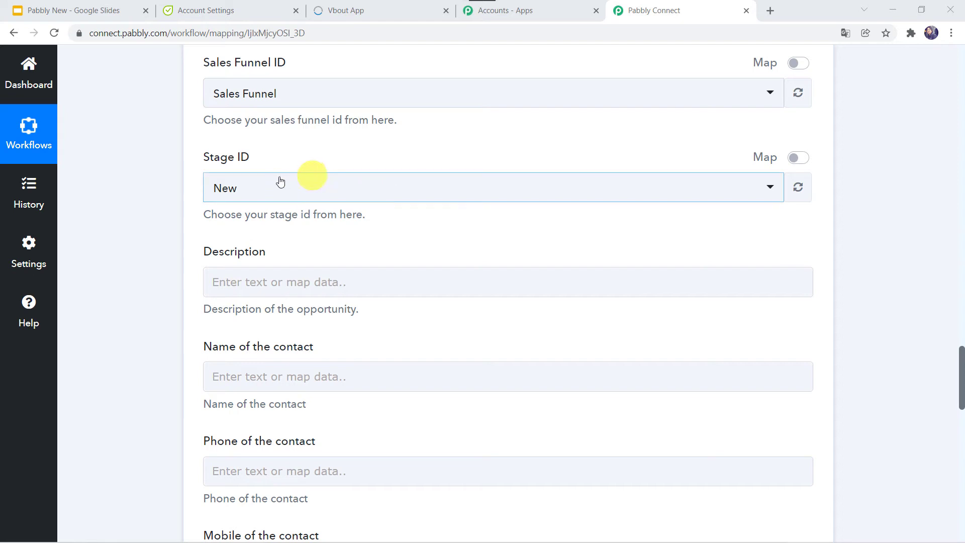
left_click(418, 184)
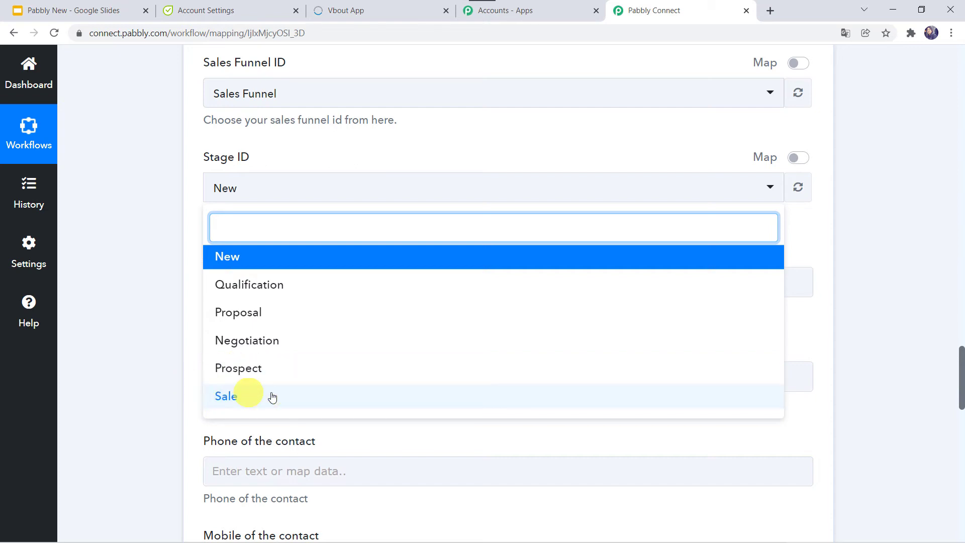
left_click(259, 370)
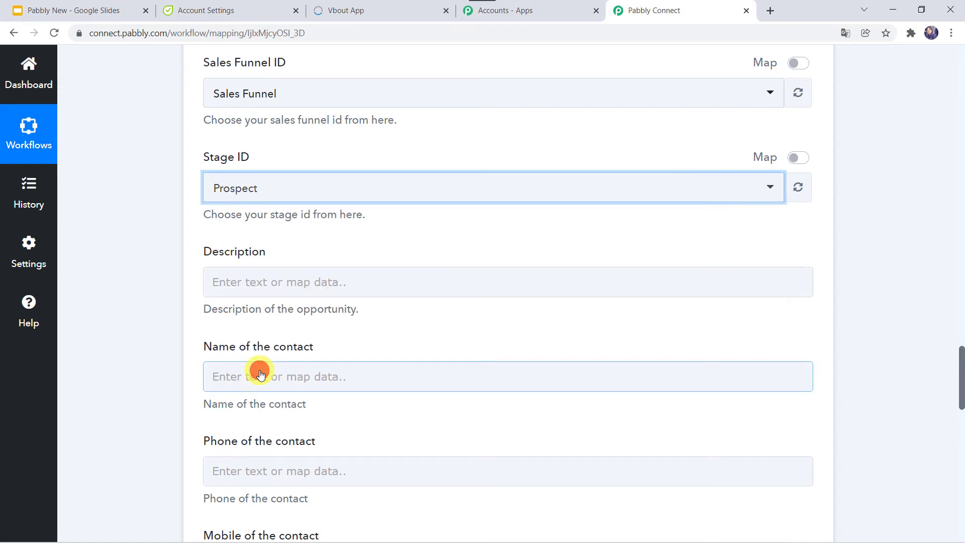
left_click(798, 157)
left_click(256, 186)
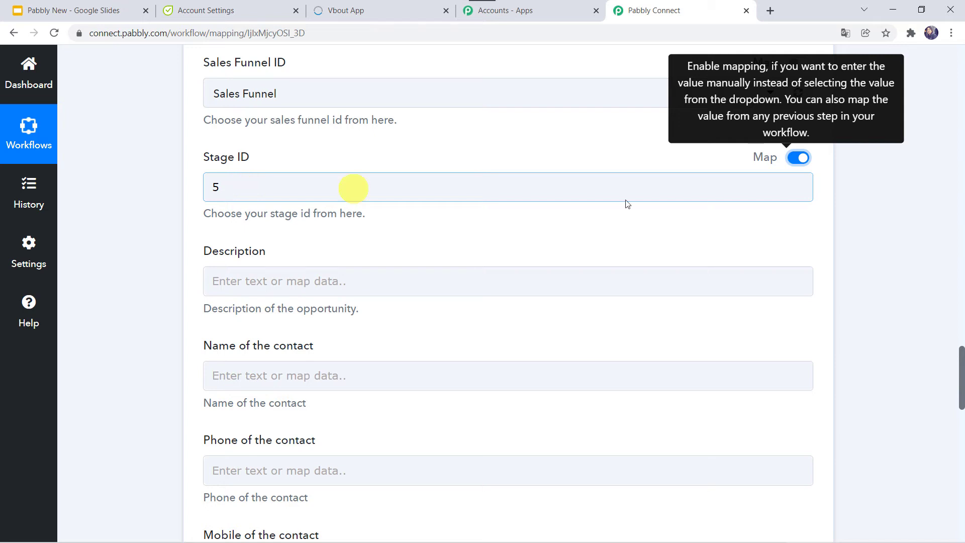
Choose Sale as the Stage ID instead, read its numeric ID through mapping, and leave mapping disabled
left_click(793, 159)
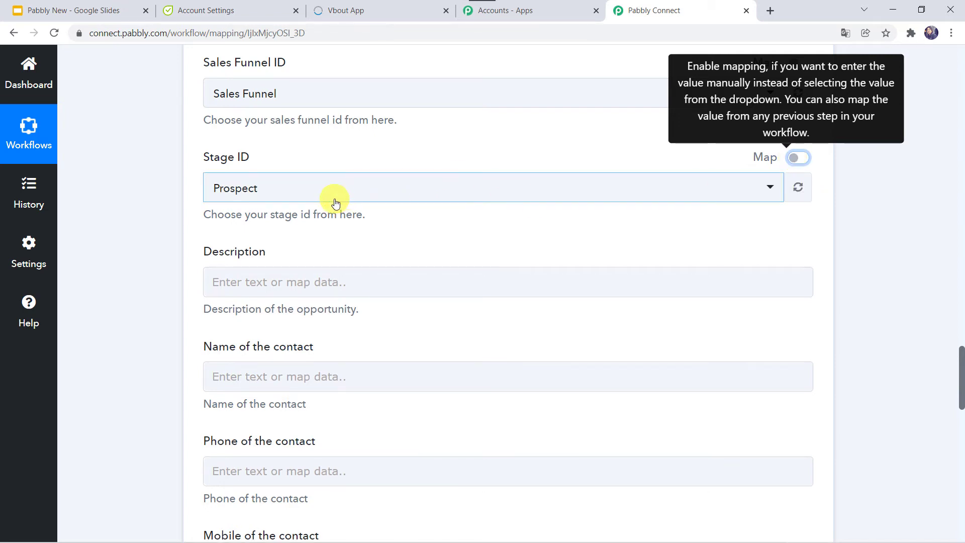
left_click(334, 201)
left_click(235, 402)
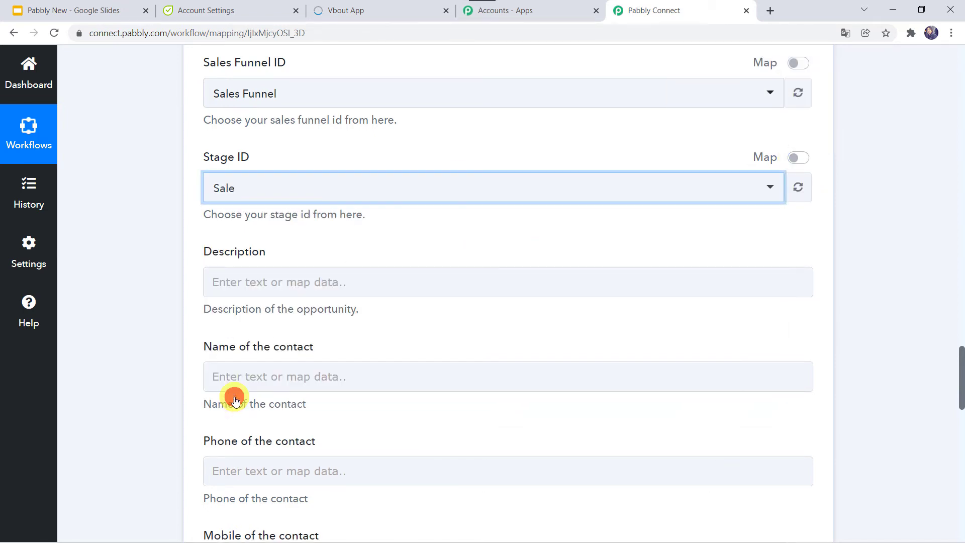
left_click(796, 157)
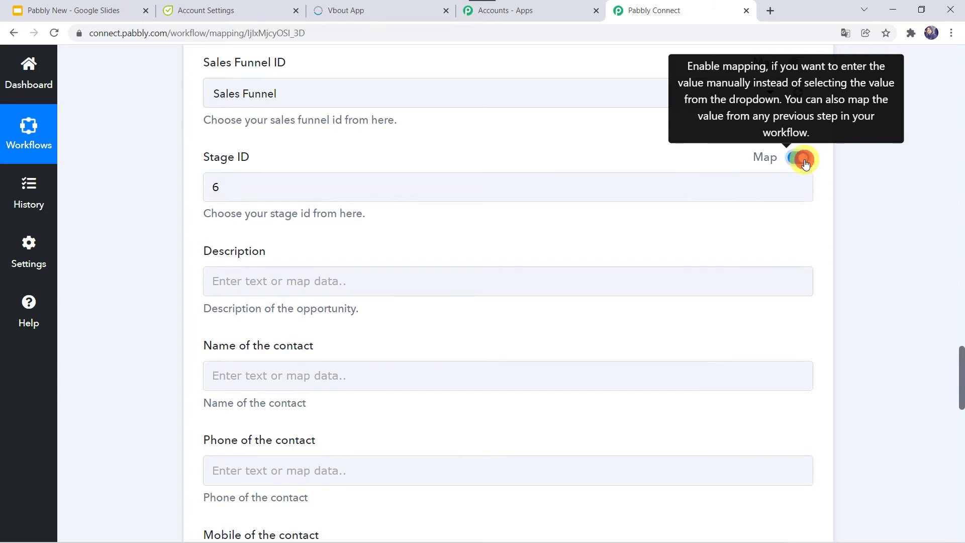
left_click(794, 157)
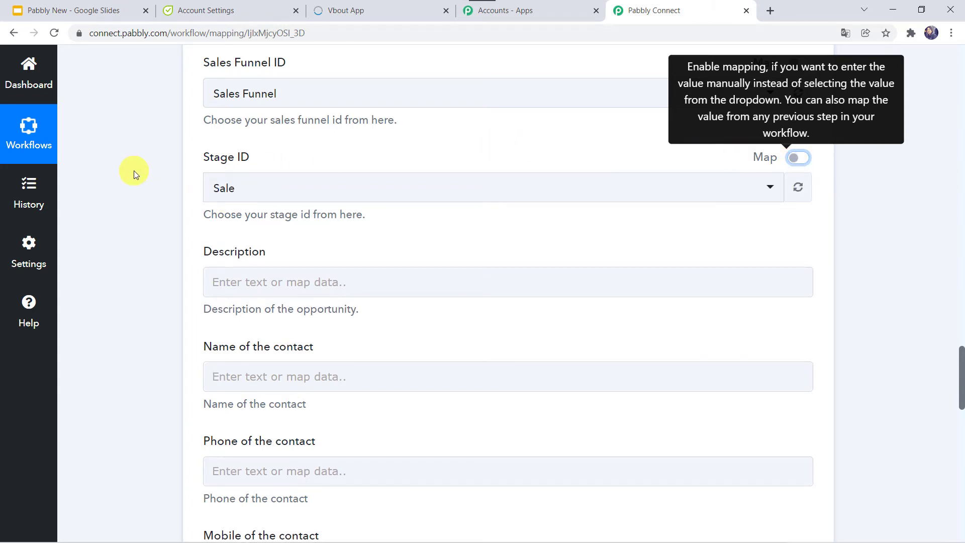
Delete the Flowlu Create Opportunity action step from the workflow and confirm the removal
scroll(134, 171, "up", 3)
scroll(133, 170, "up", 13)
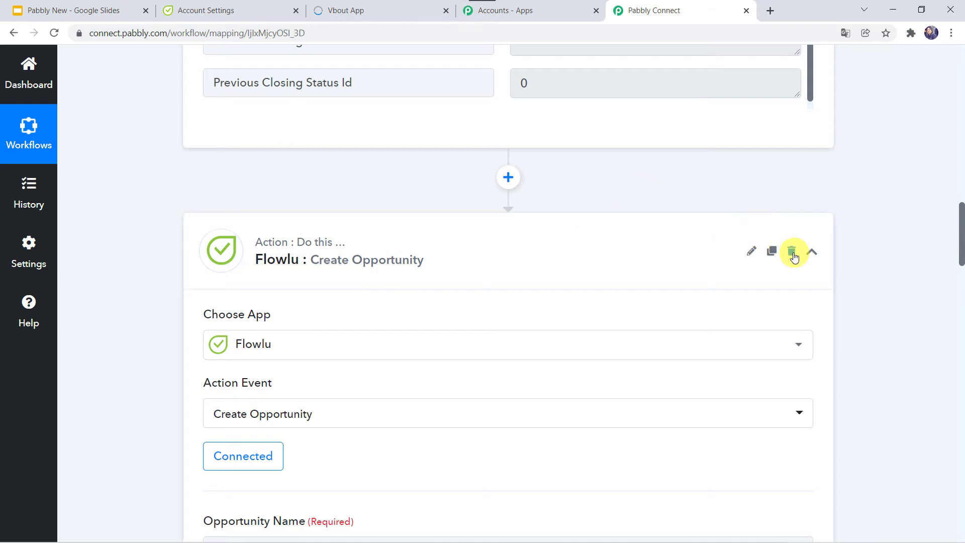
left_click(792, 254)
left_click(474, 372)
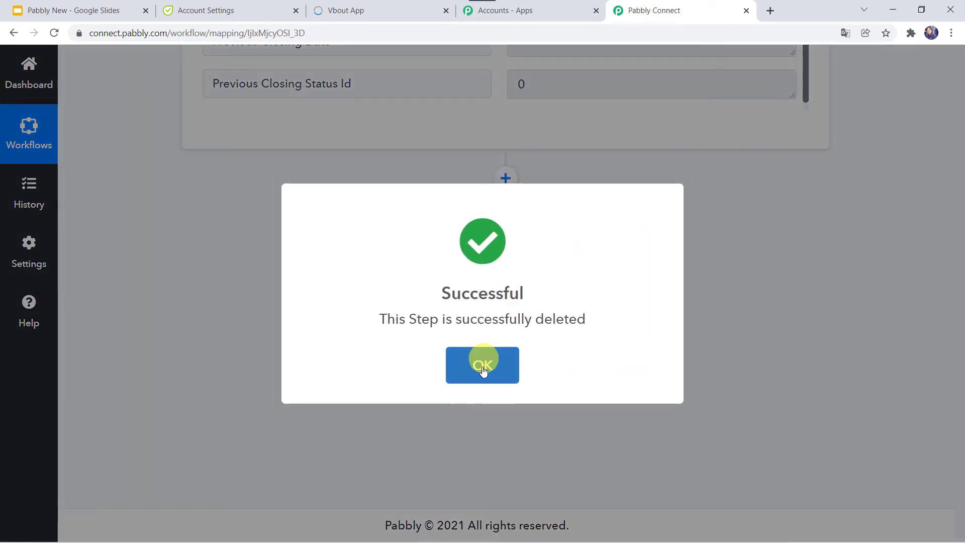
left_click(483, 361)
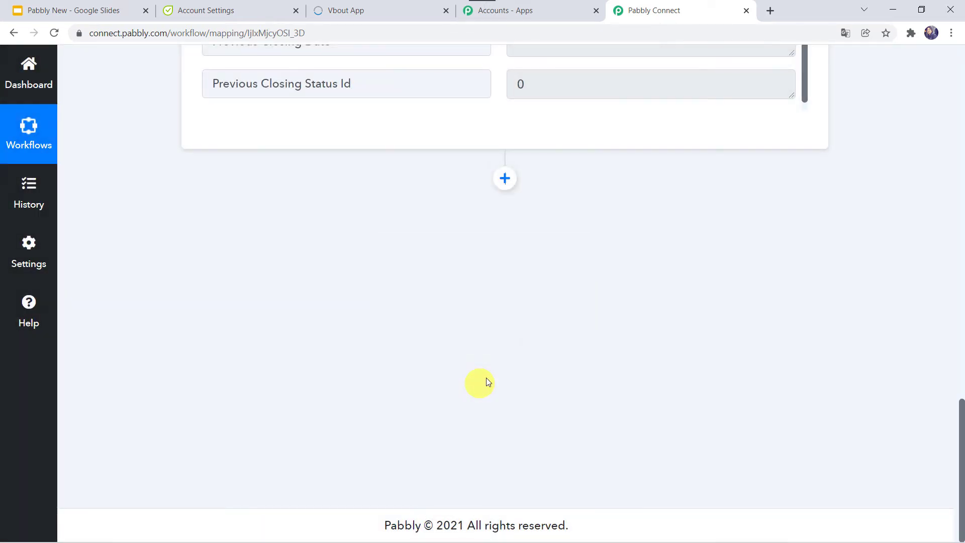
Add a new action step after the trigger and choose Filter by Pabbly as its app
left_click(506, 179)
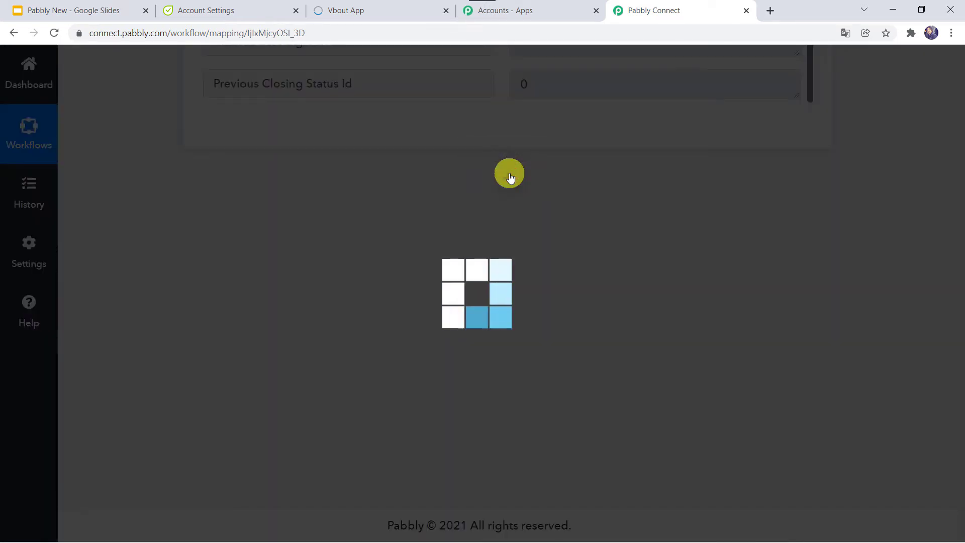
left_click(269, 344)
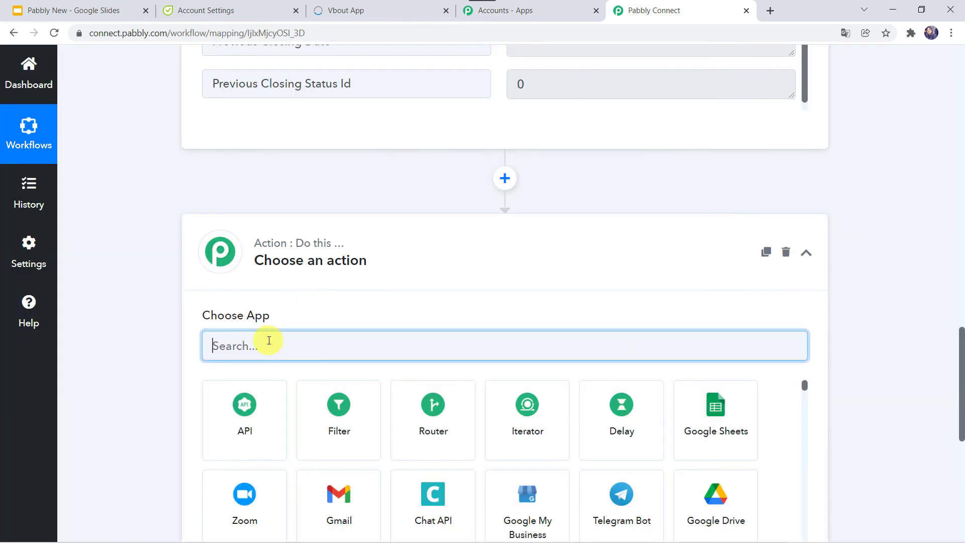
type("Fil")
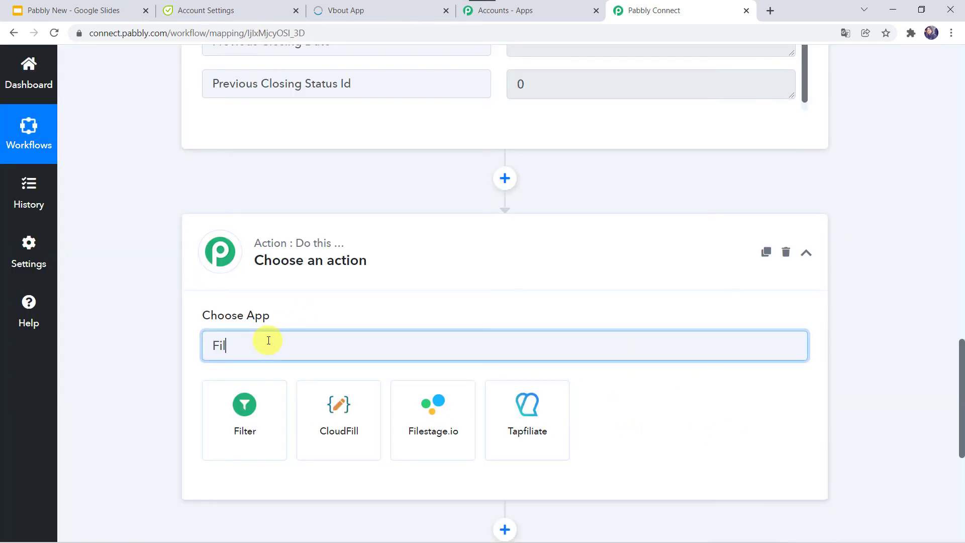
left_click(236, 418)
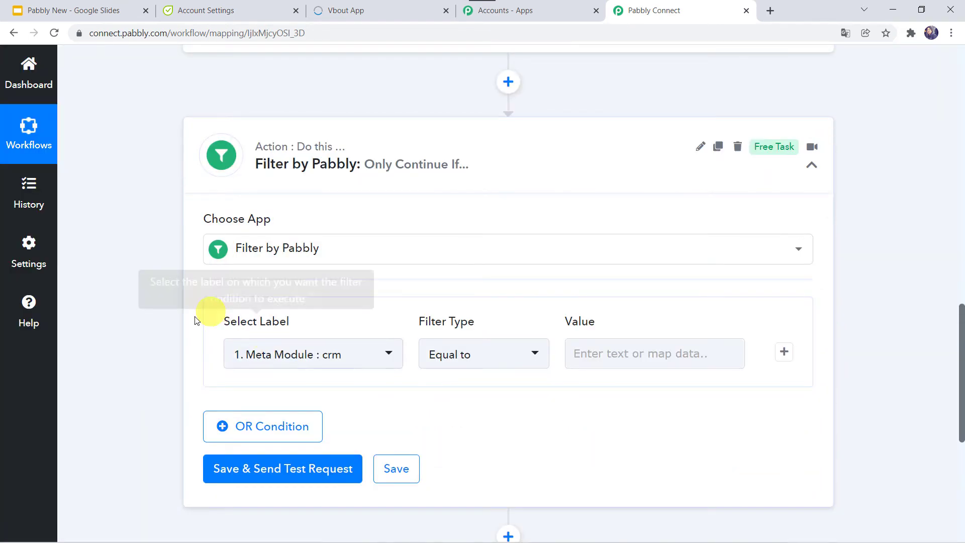
Set the first filter condition's label to Previous Pipeline Stage Id from the Flowlu webhook data
scroll(182, 324, "down", 1)
left_click(267, 294)
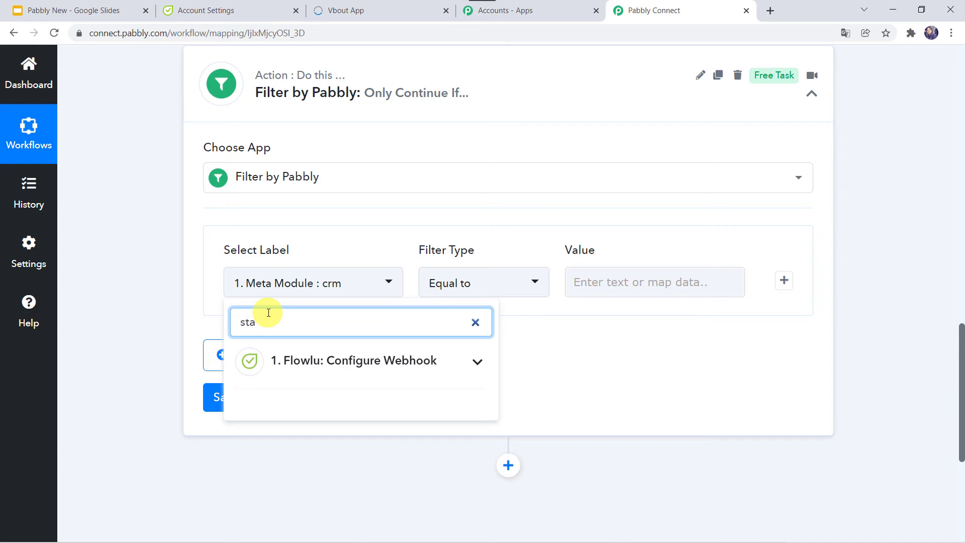
type("stage")
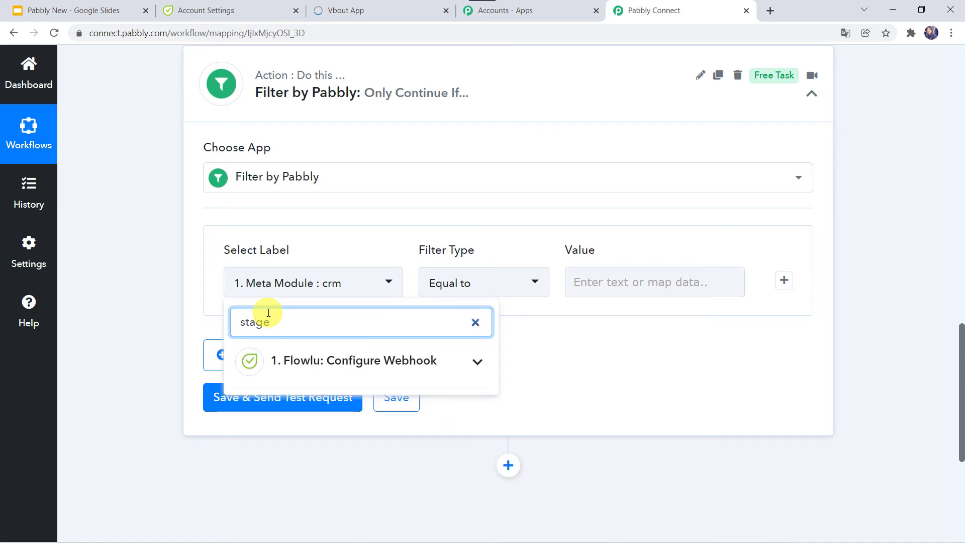
left_click(294, 361)
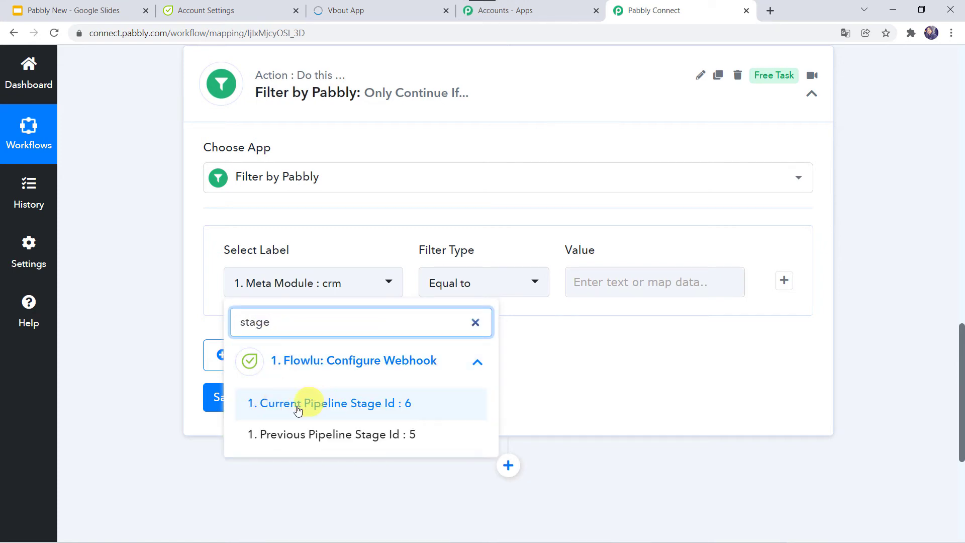
left_click(283, 441)
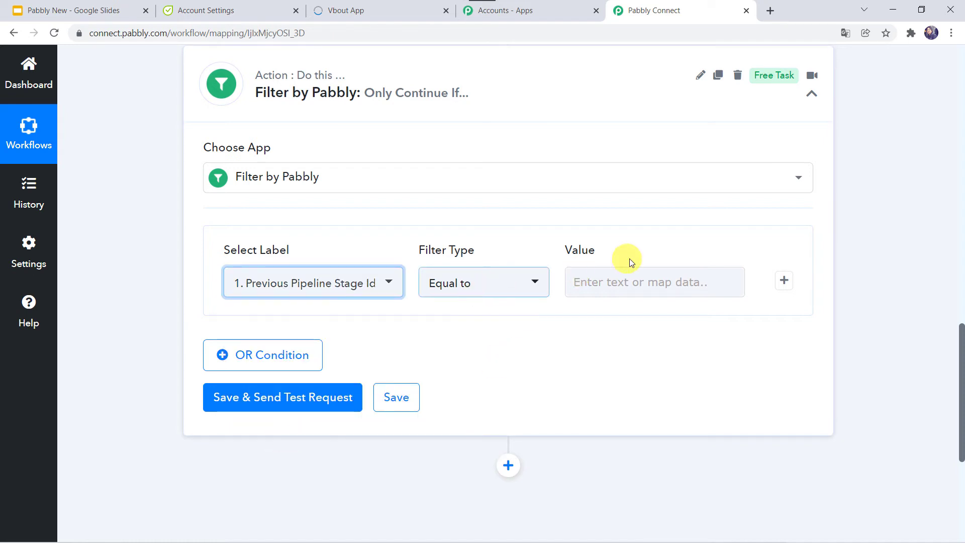
Set the first condition's value to 5 and add an AND condition labelled Current Pipeline Stage Id from the trigger data
left_click(627, 285)
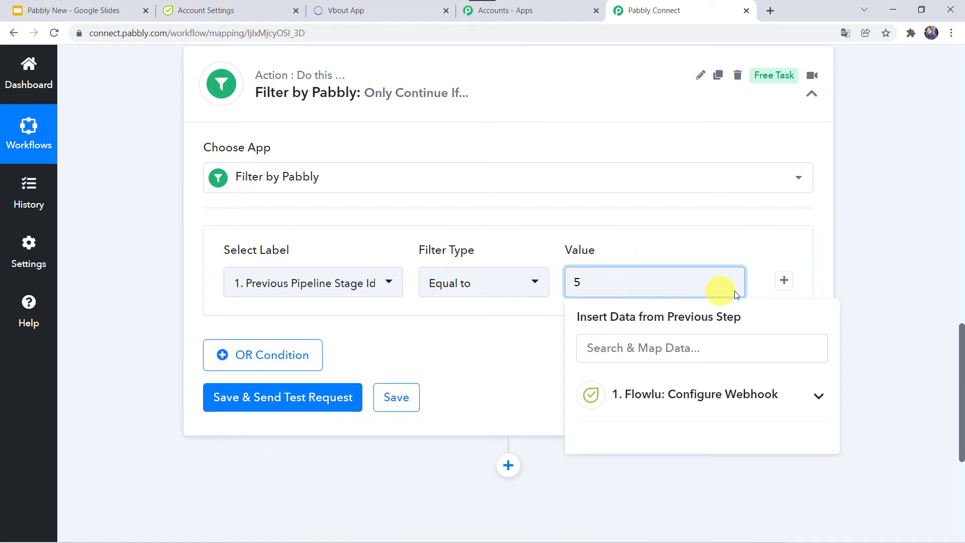
left_click(783, 282)
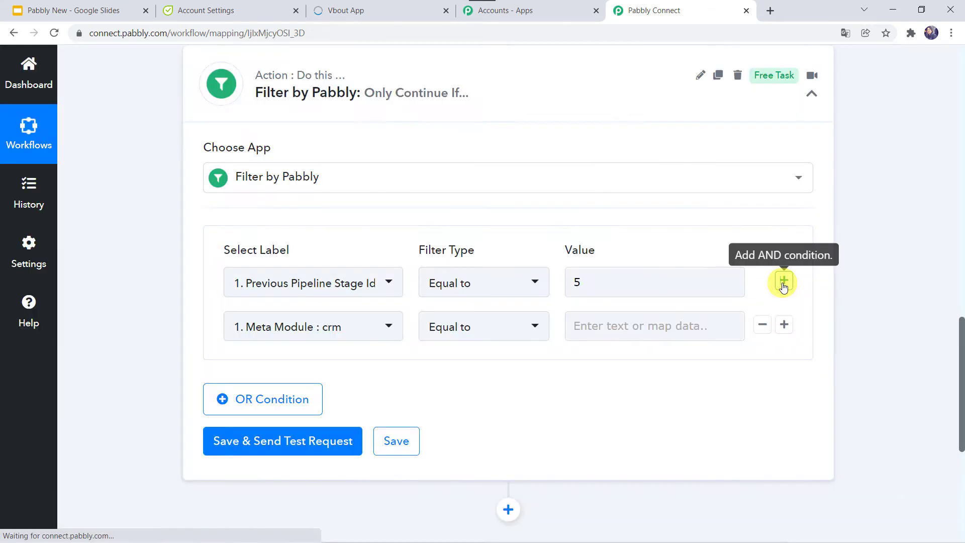
left_click(276, 327)
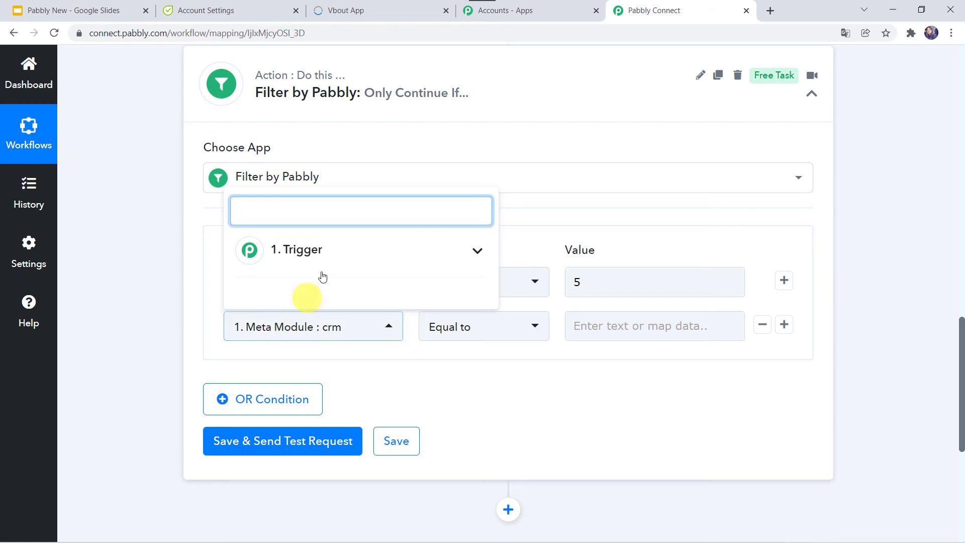
left_click(300, 259)
type("sta")
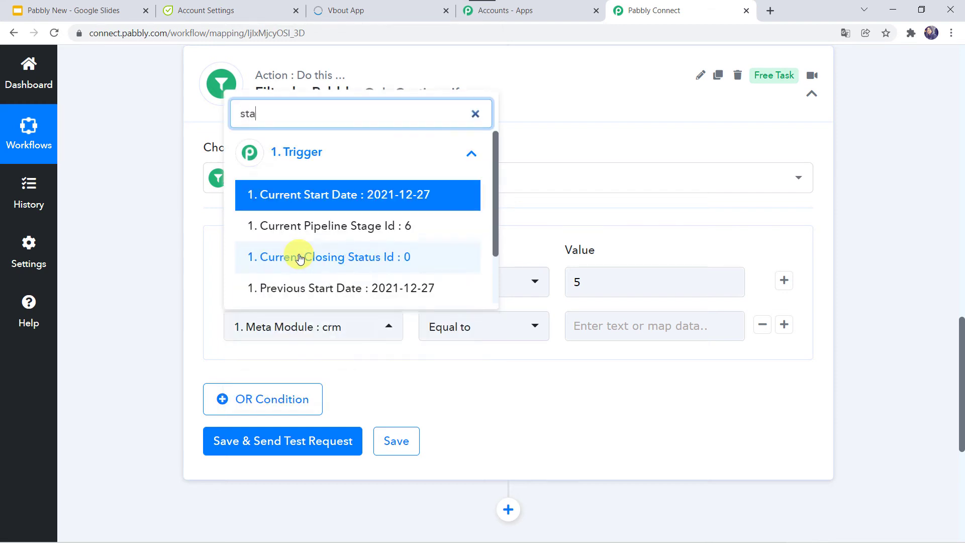
left_click(324, 225)
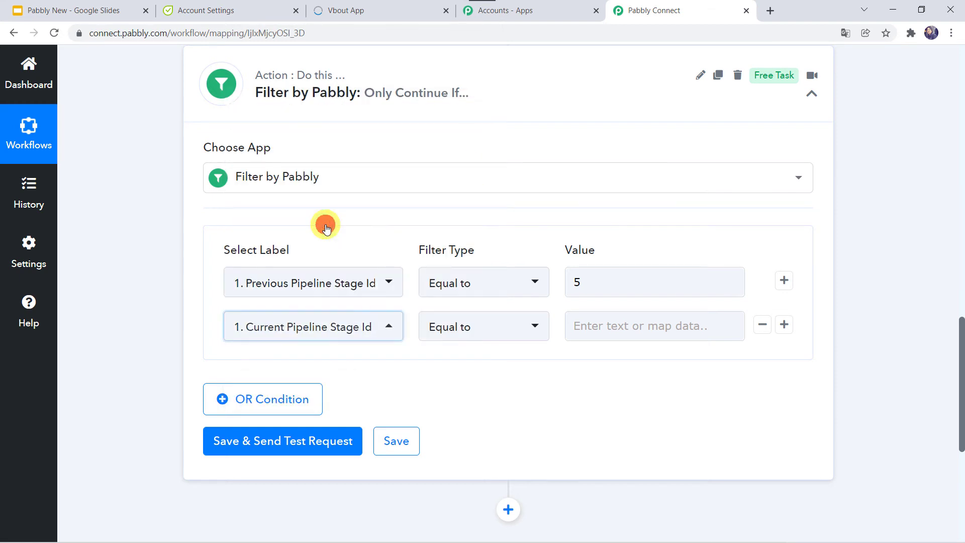
Set the Current Pipeline Stage Id condition's value to 6, then save the filter and send a test request
left_click(596, 328)
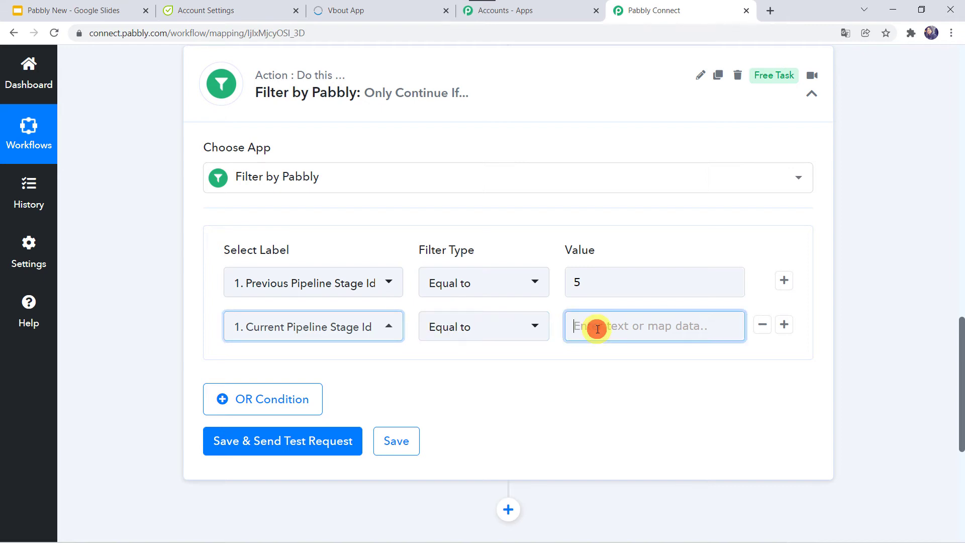
type("6")
left_click(450, 343)
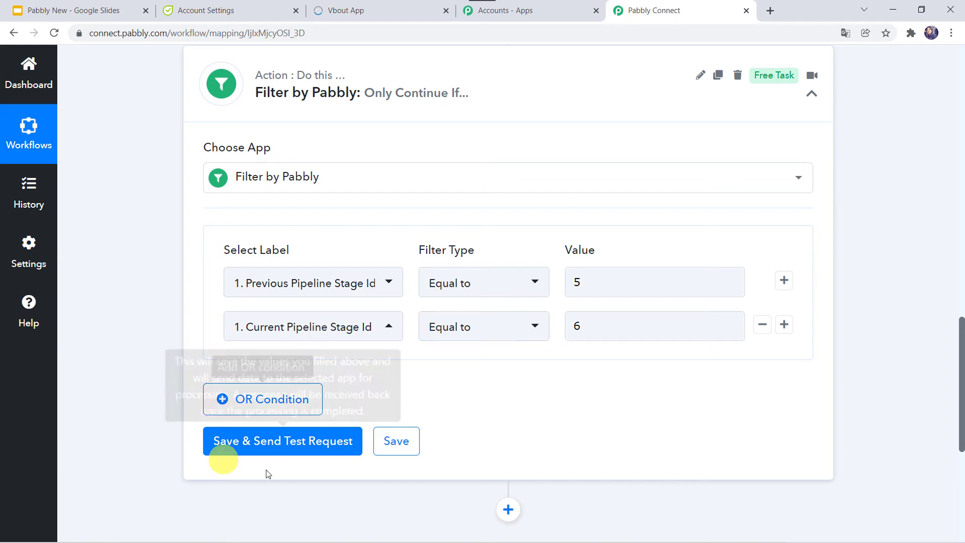
left_click(260, 448)
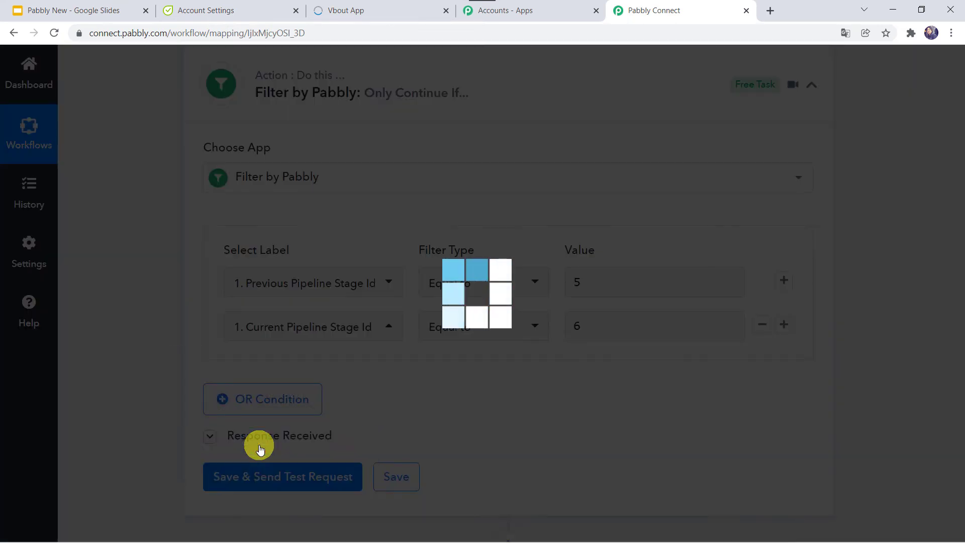
scroll(517, 394, "down", 4)
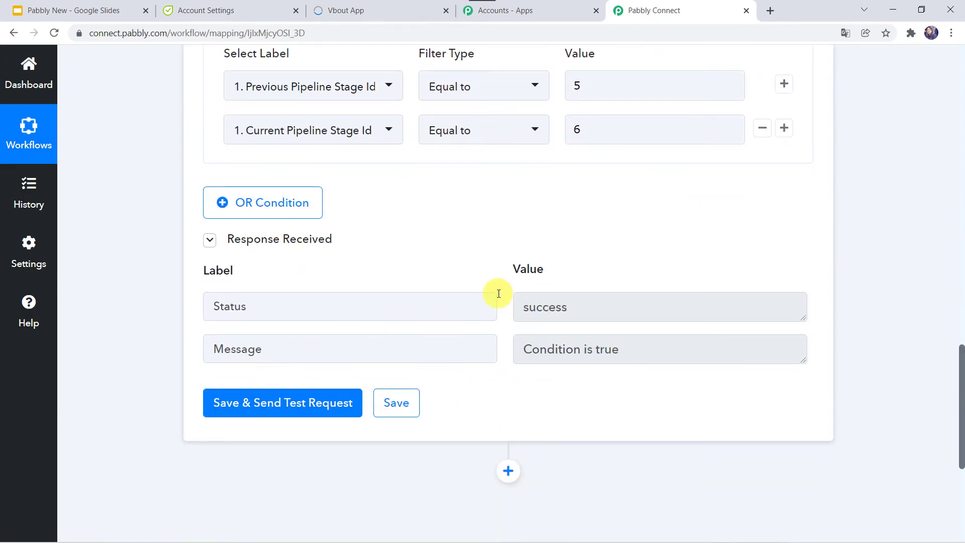
Switch to Flowlu and examine the Prospect and Sale stages on the CRM Opportunities board
left_click(255, 9)
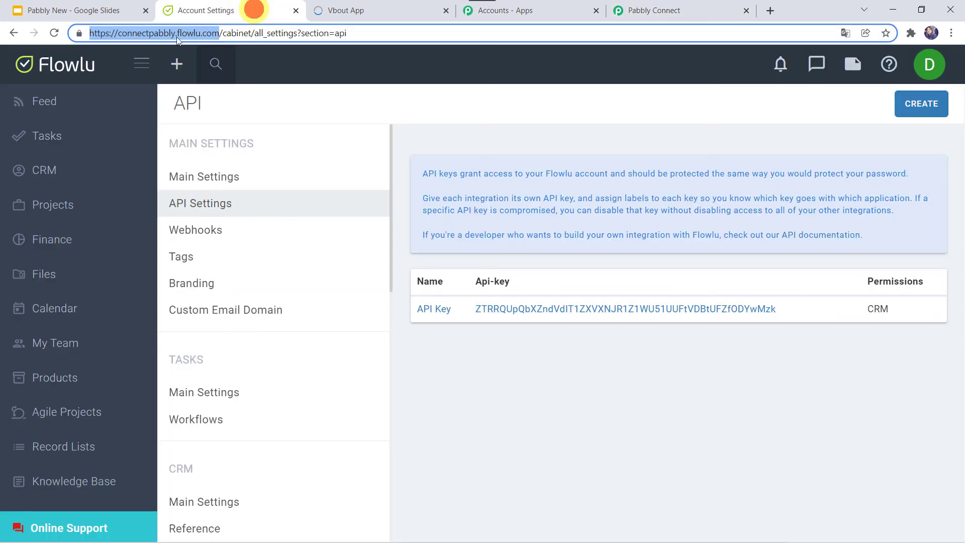
left_click(84, 169)
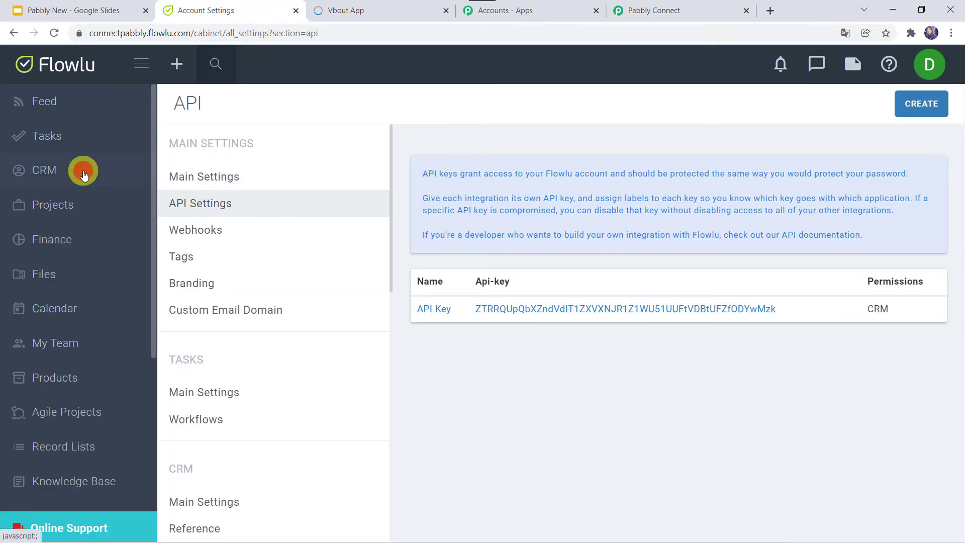
left_click(57, 217)
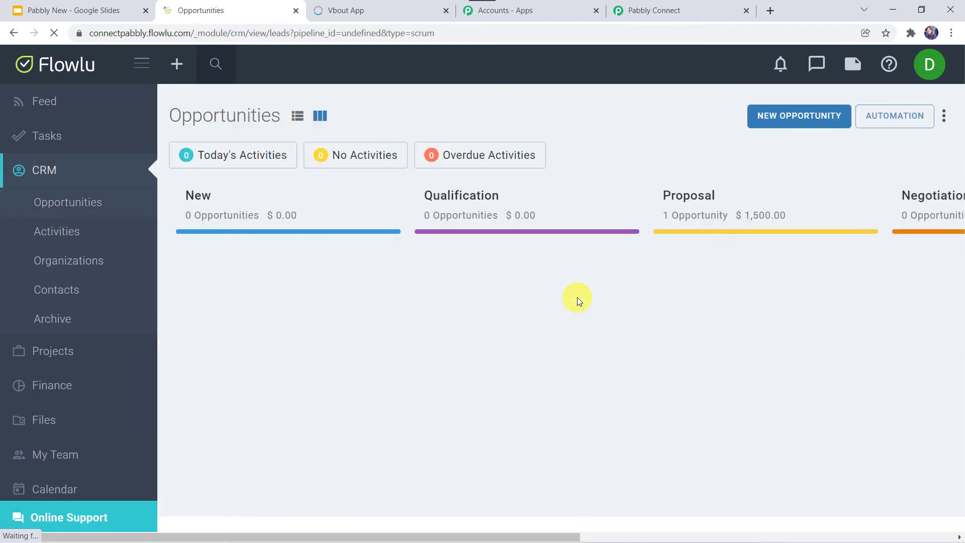
scroll(523, 413, "right", 10)
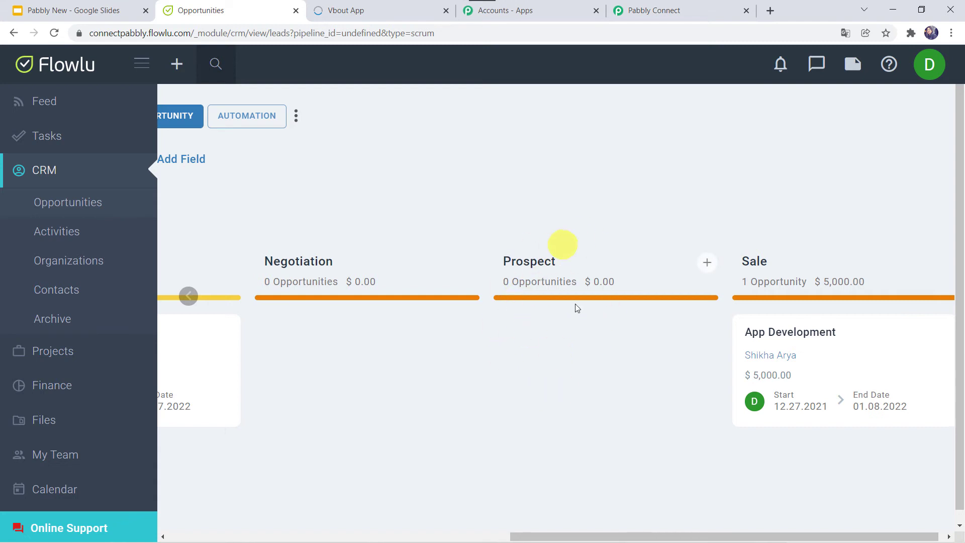
Switch back to Pabbly Connect and examine the current and previous opportunity fields in the trigger's received webhook response
left_click(667, 7)
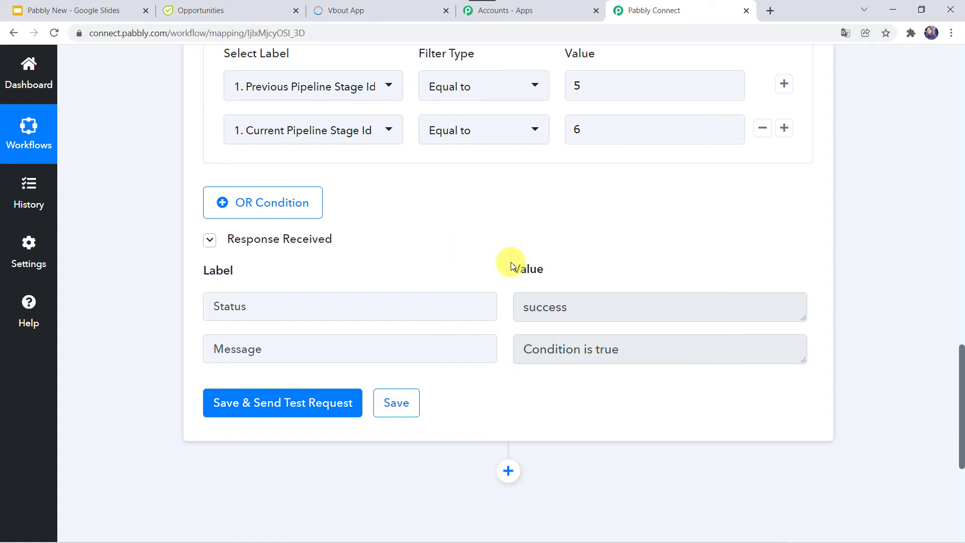
scroll(164, 152, "up", 14)
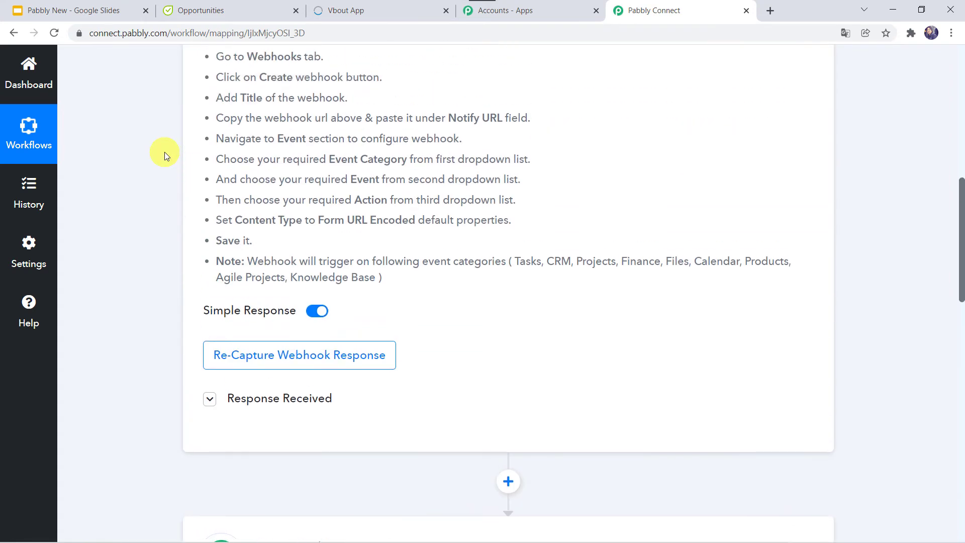
left_click(260, 407)
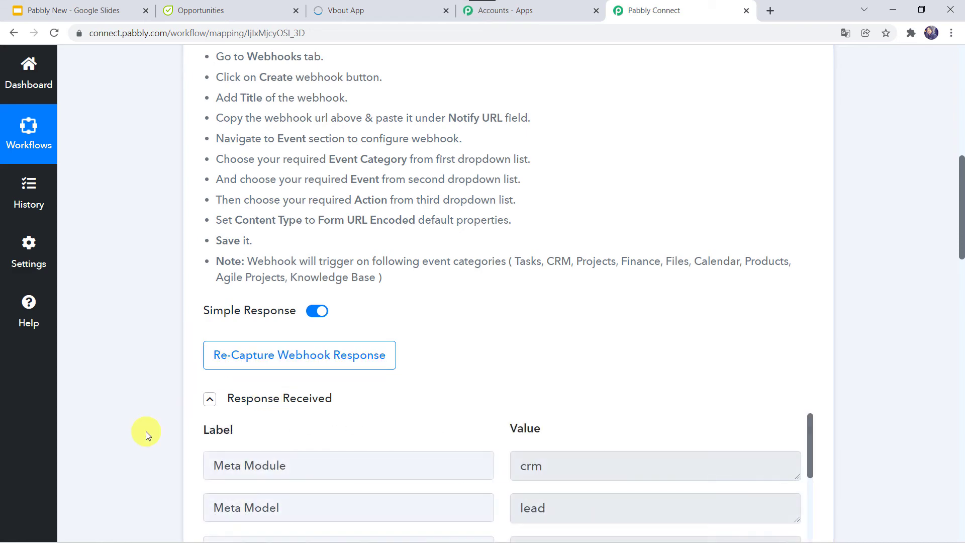
scroll(146, 431, "down", 3)
scroll(145, 432, "down", 3)
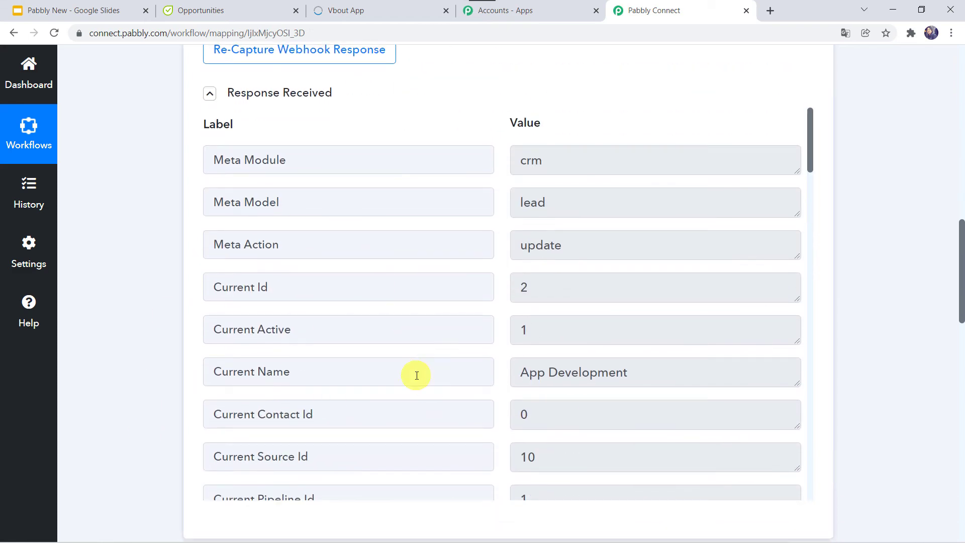
scroll(417, 376, "down", 15)
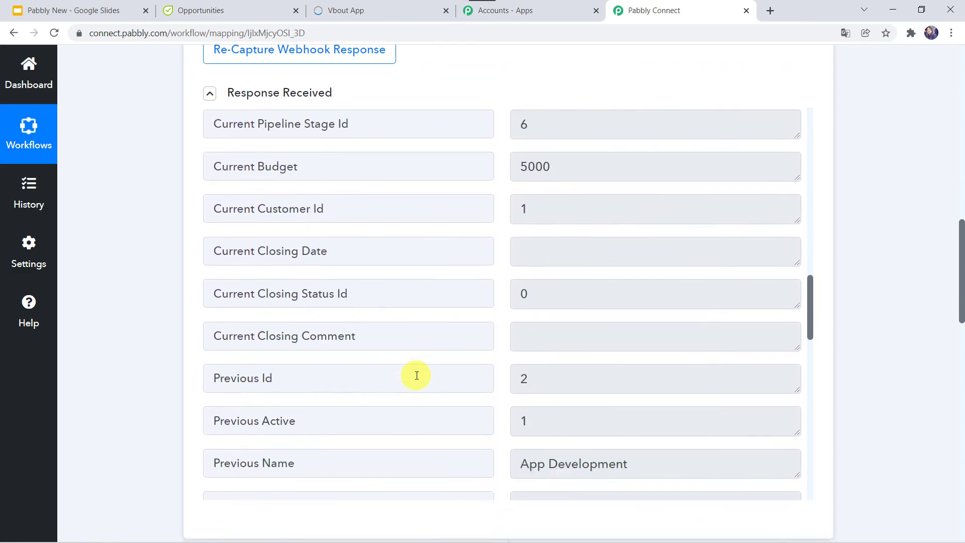
scroll(416, 375, "down", 20)
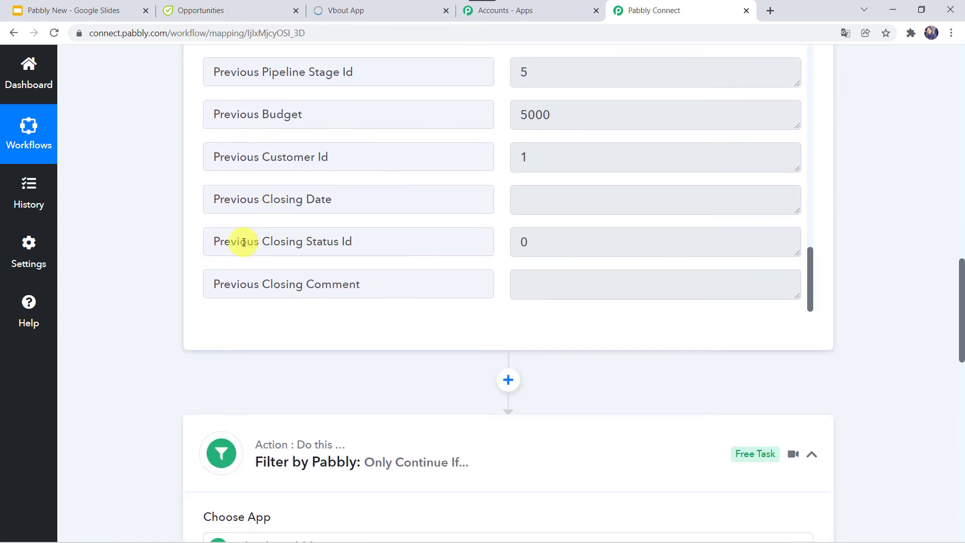
Add a new action step after the filter and choose Flowlu as its app
scroll(113, 393, "down", 15)
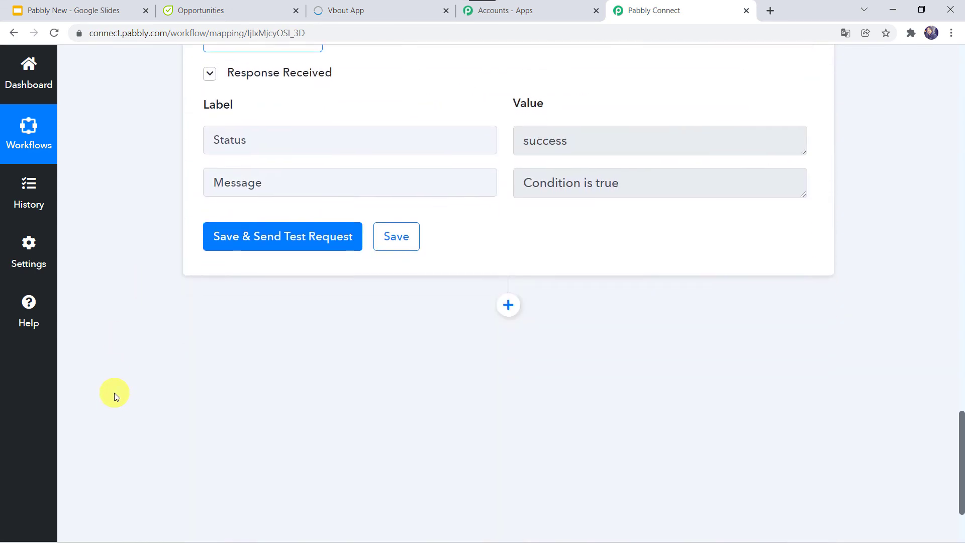
left_click(508, 299)
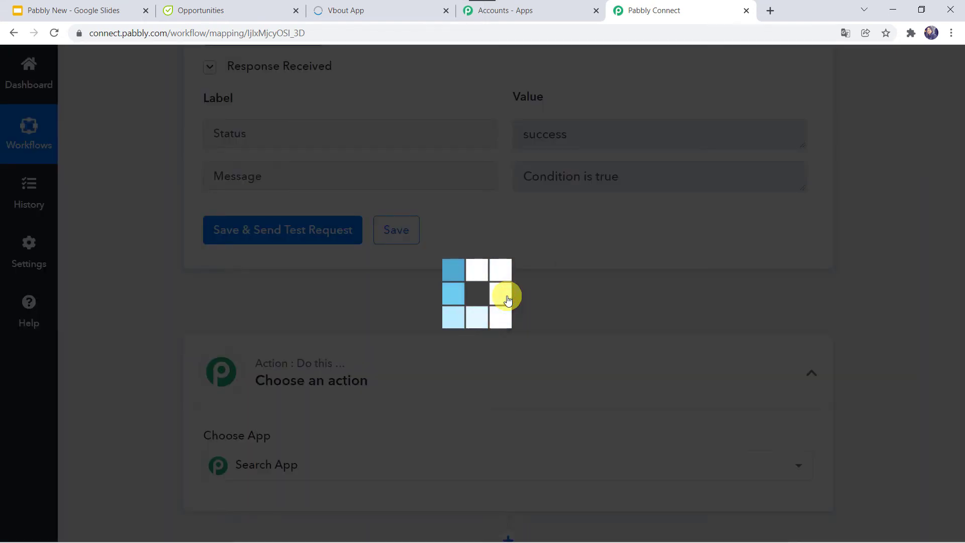
scroll(178, 341, "down", 1)
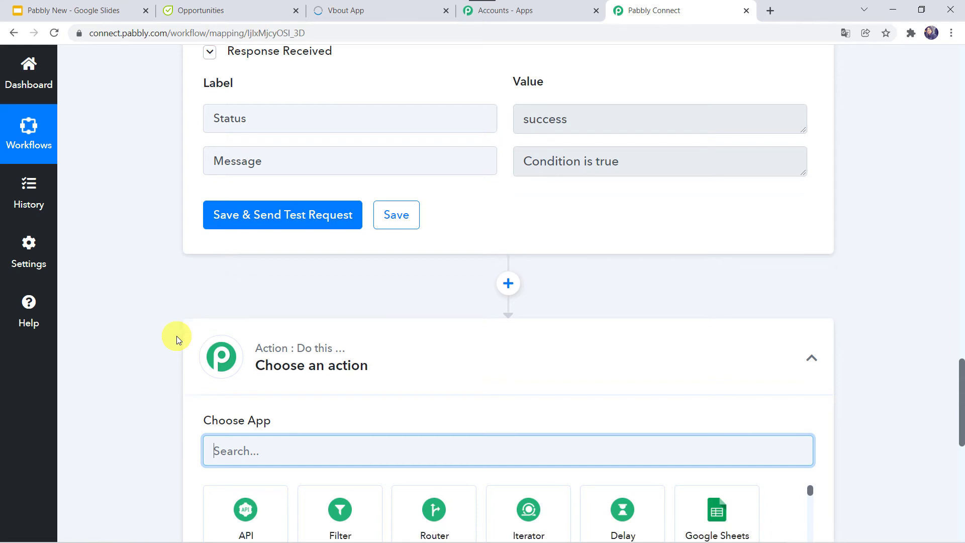
scroll(177, 340, "down", 2)
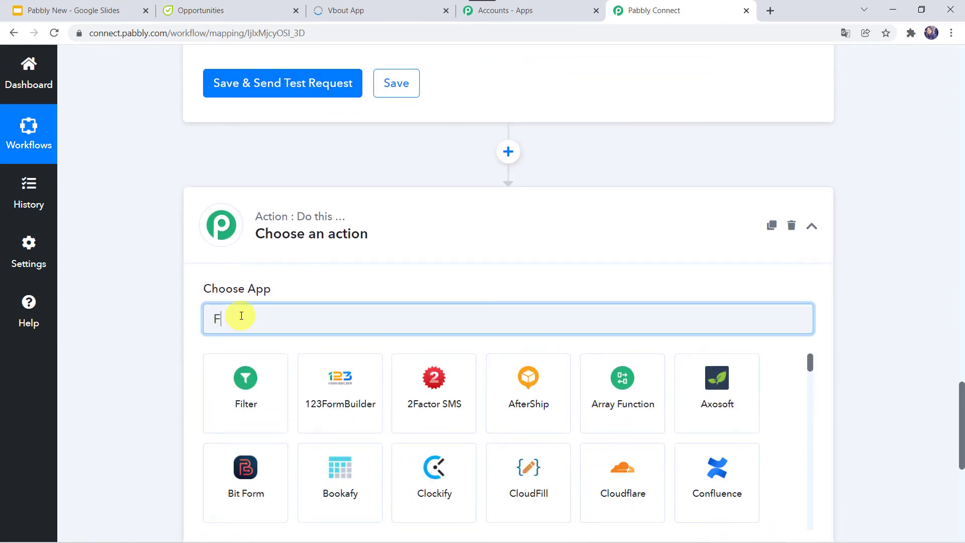
type("low")
left_click(247, 375)
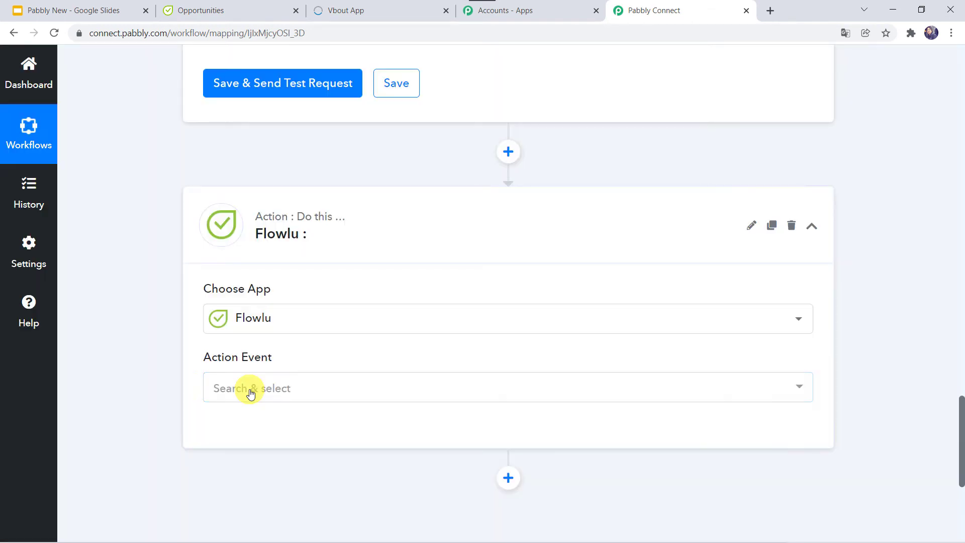
Set the Flowlu action event to Get Contact by Contact Id and connect it with the existing connection Flowlu #8
left_click(236, 391)
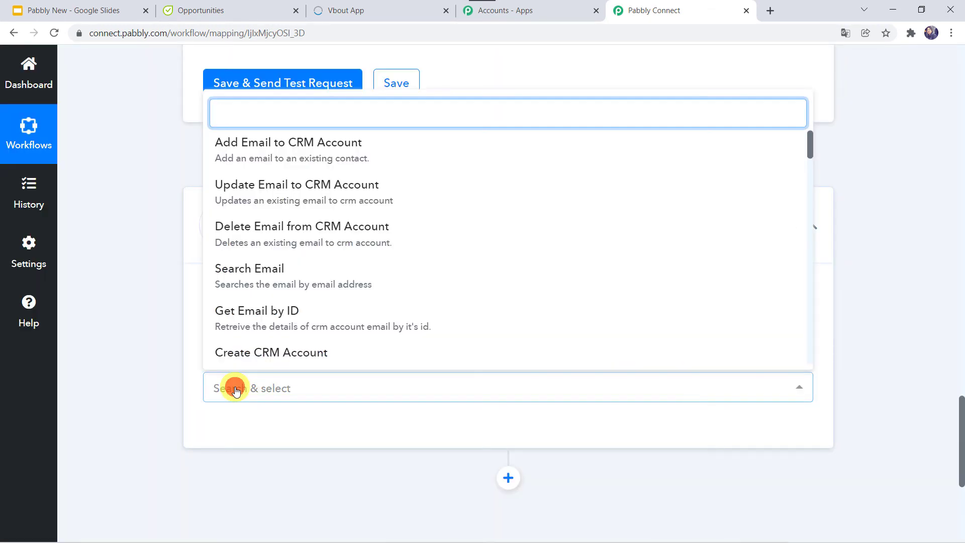
type("Get")
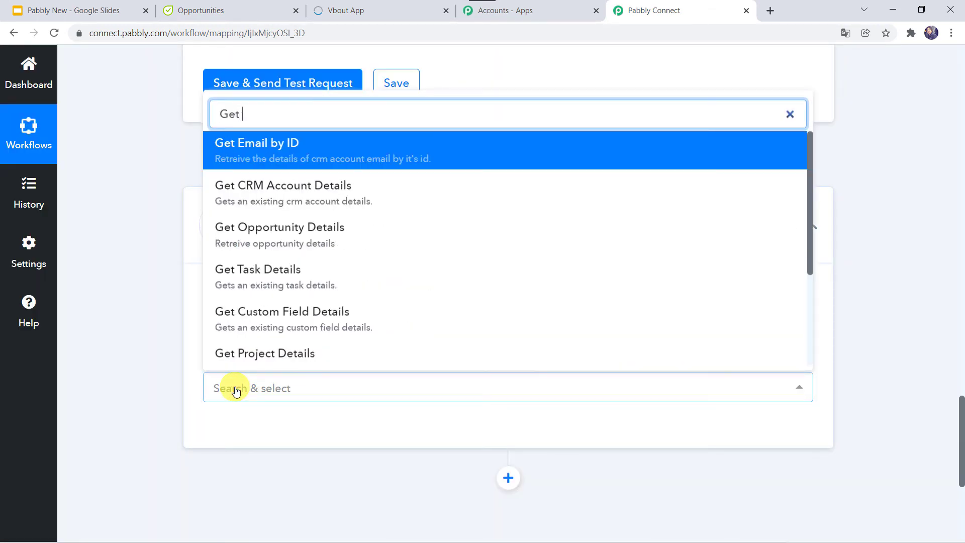
type(" c")
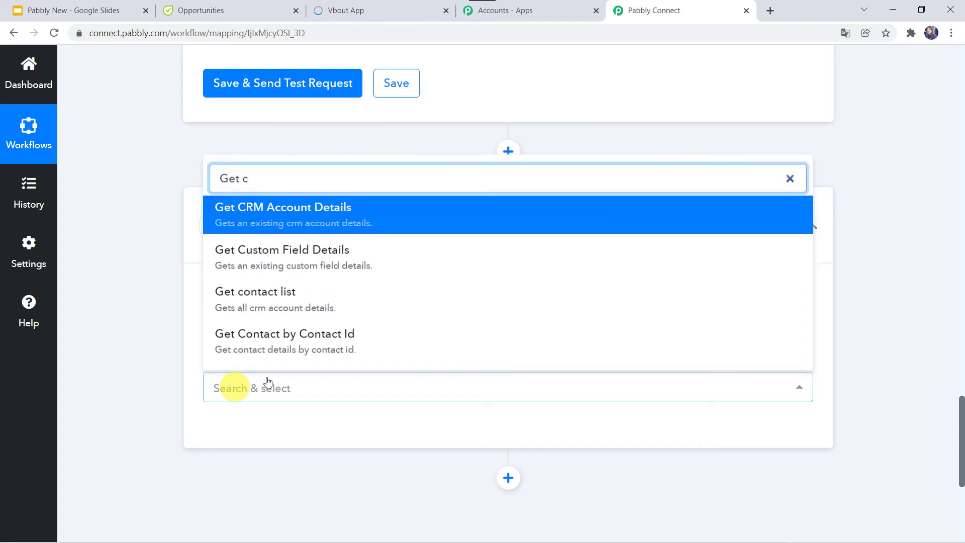
left_click(301, 347)
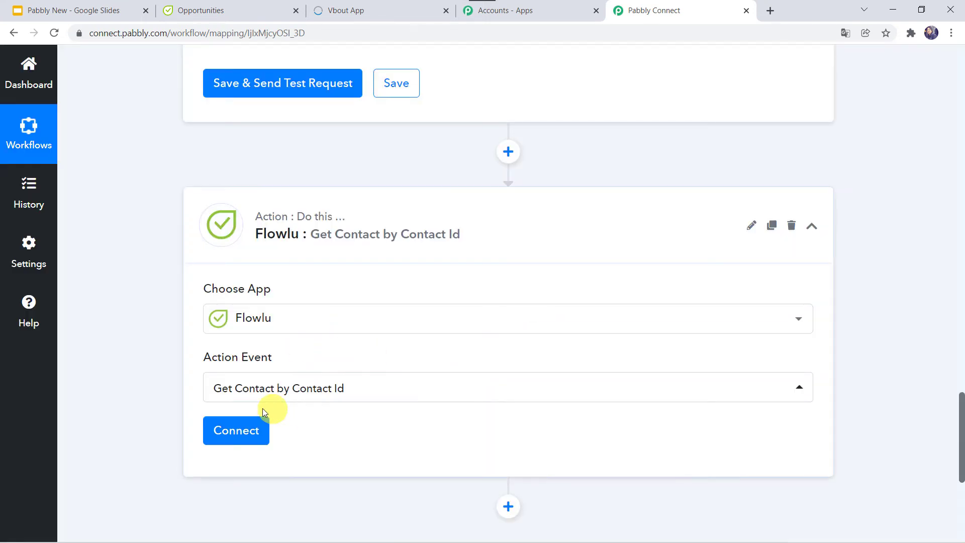
left_click(235, 431)
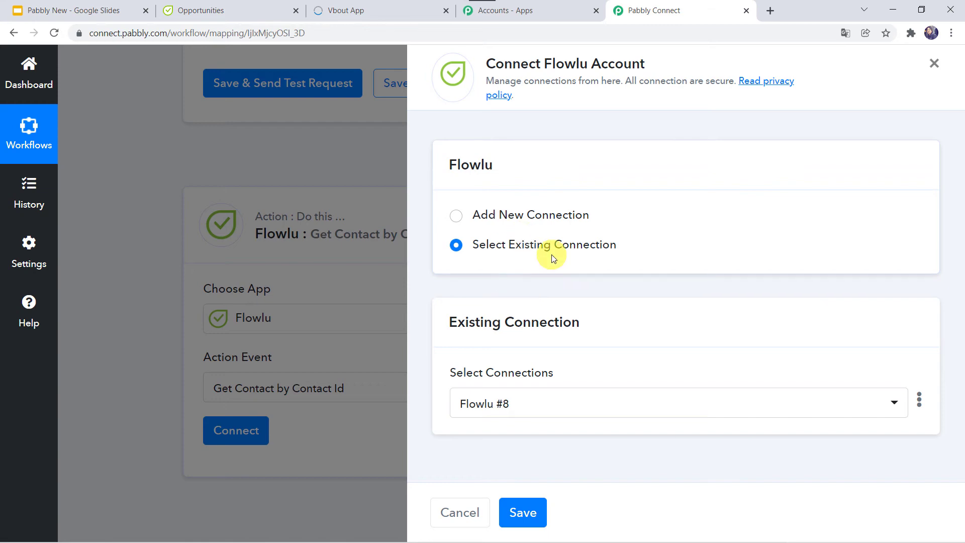
left_click(522, 513)
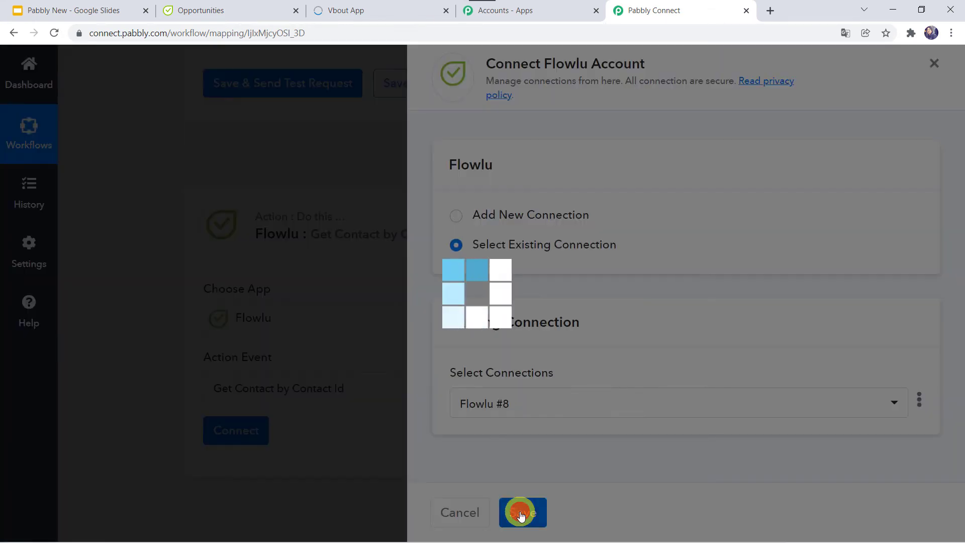
Map the required Contact Id to Current Customer Id from the Flowlu webhook data
scroll(211, 234, "down", 5)
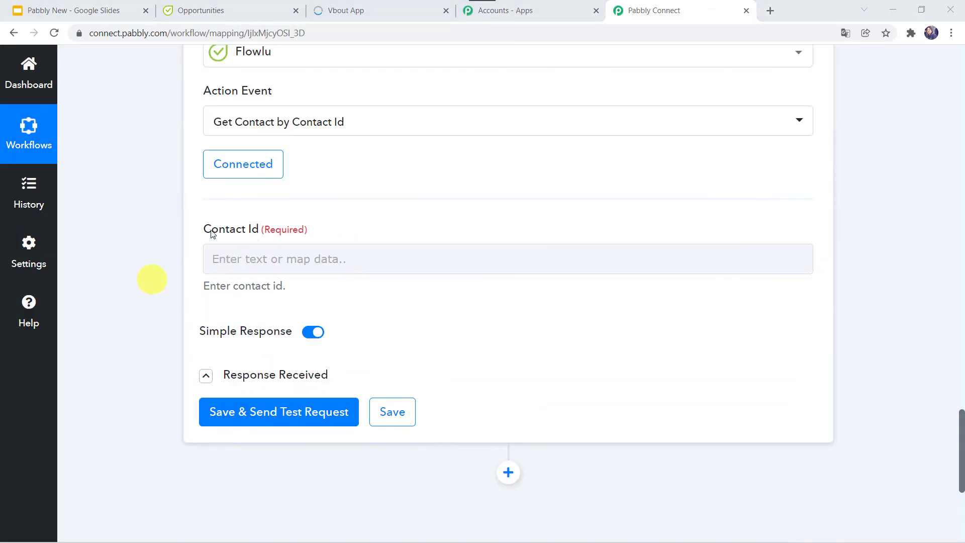
left_click(261, 250)
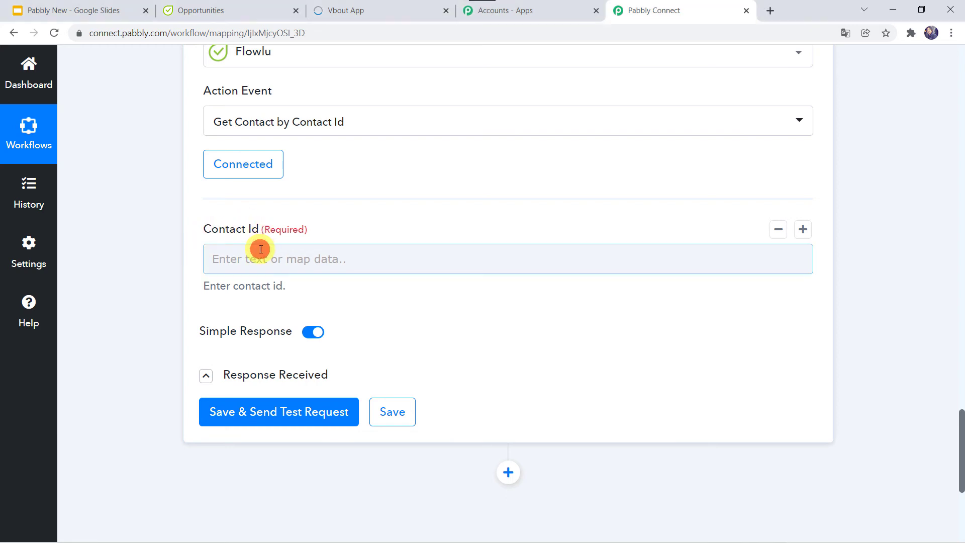
left_click(317, 371)
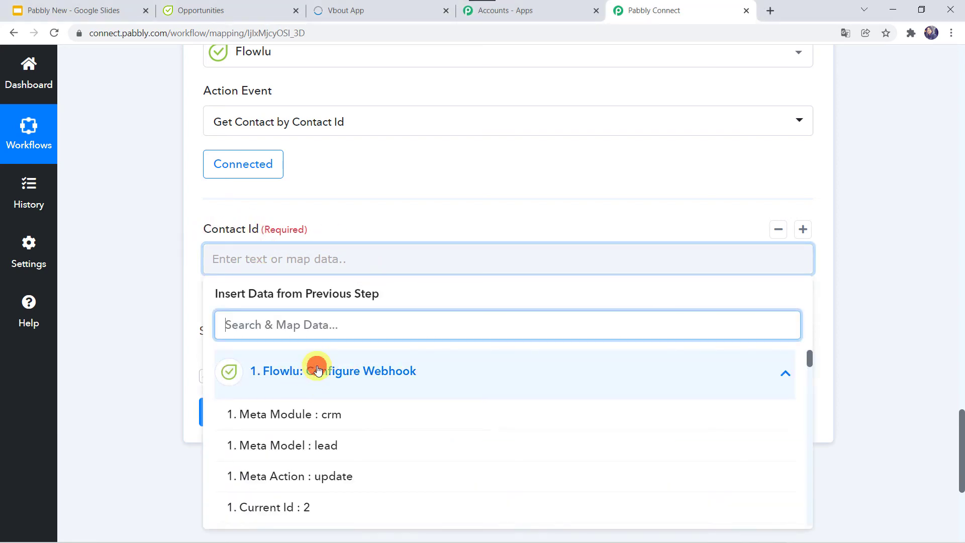
type("cust")
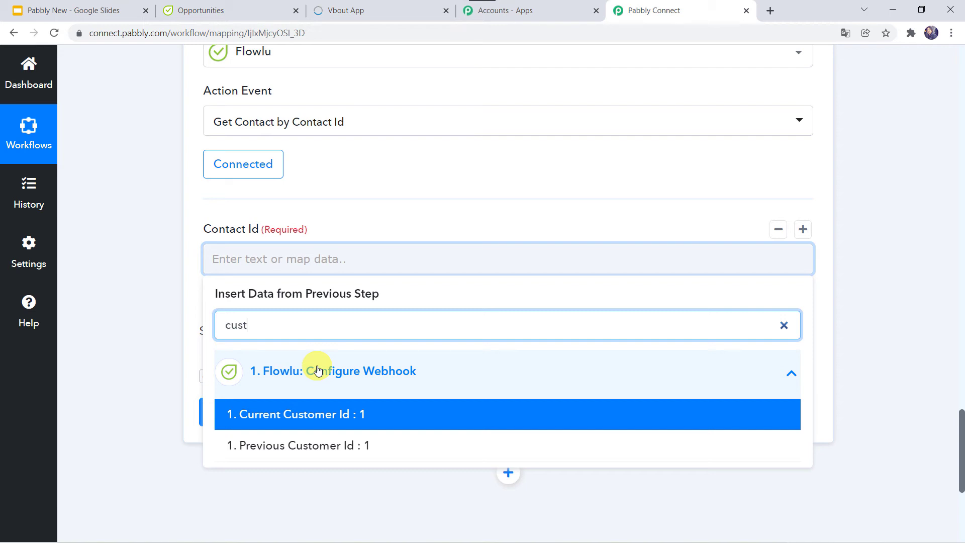
left_click(329, 414)
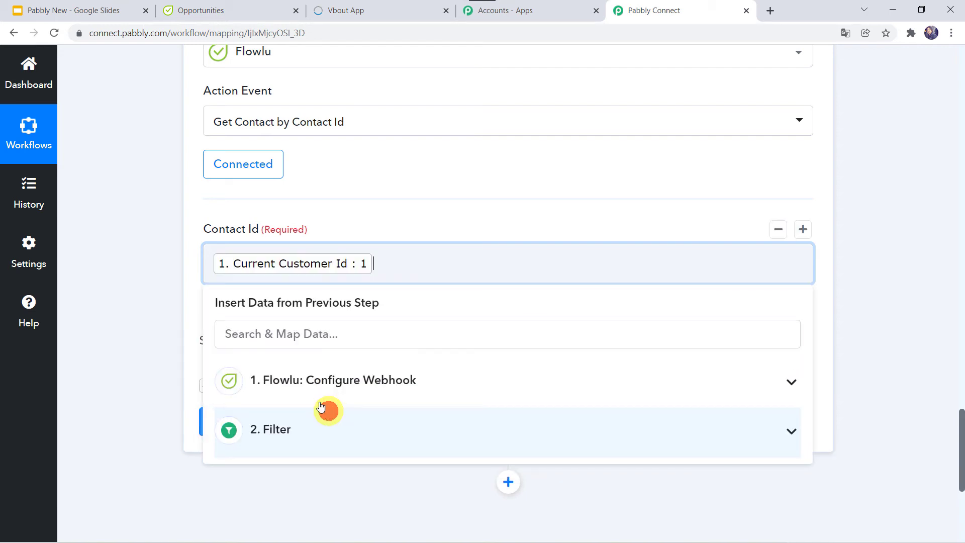
Save the Get Contact by Contact Id step with a test request and review the returned contact name, phone and email fields
left_click(159, 313)
left_click(275, 421)
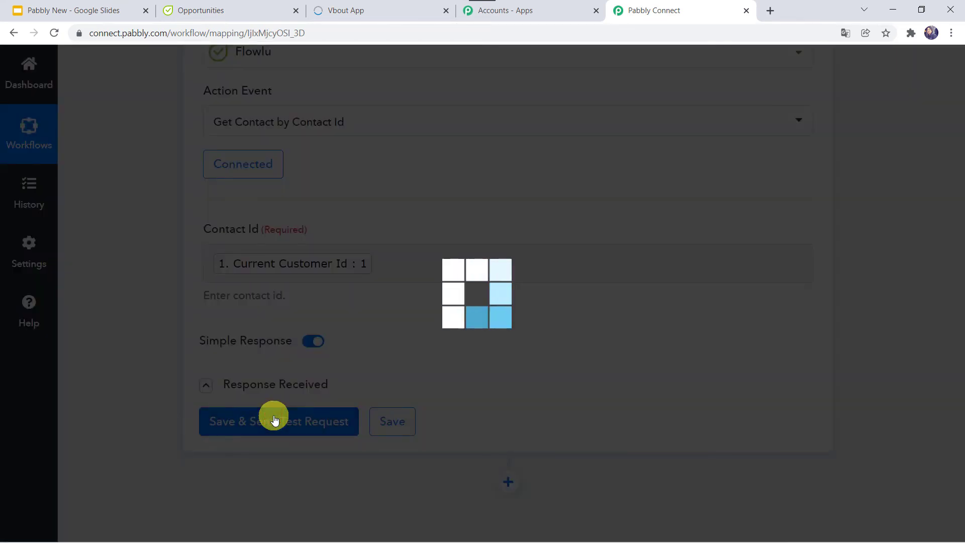
scroll(169, 458, "down", 7)
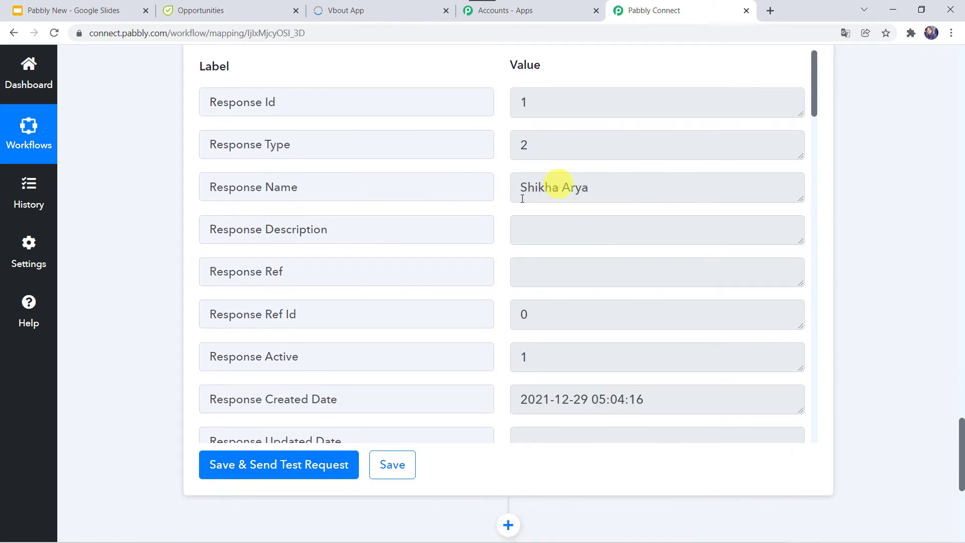
scroll(421, 336, "down", 6)
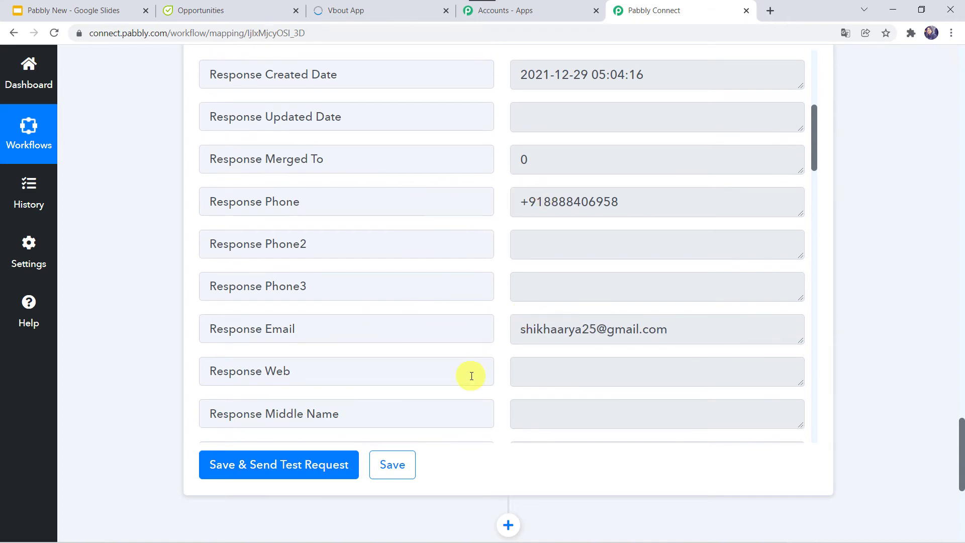
scroll(472, 376, "down", 5)
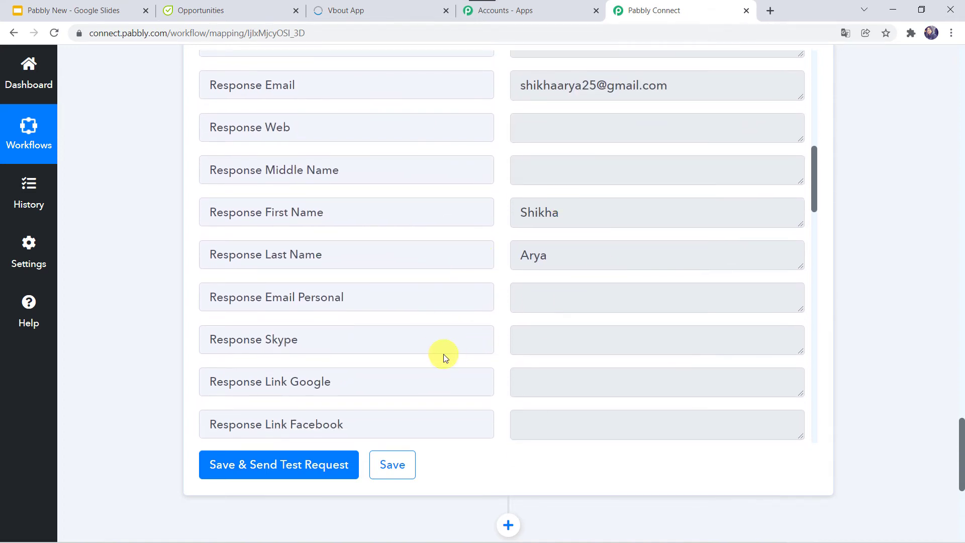
scroll(333, 208, "up", 5)
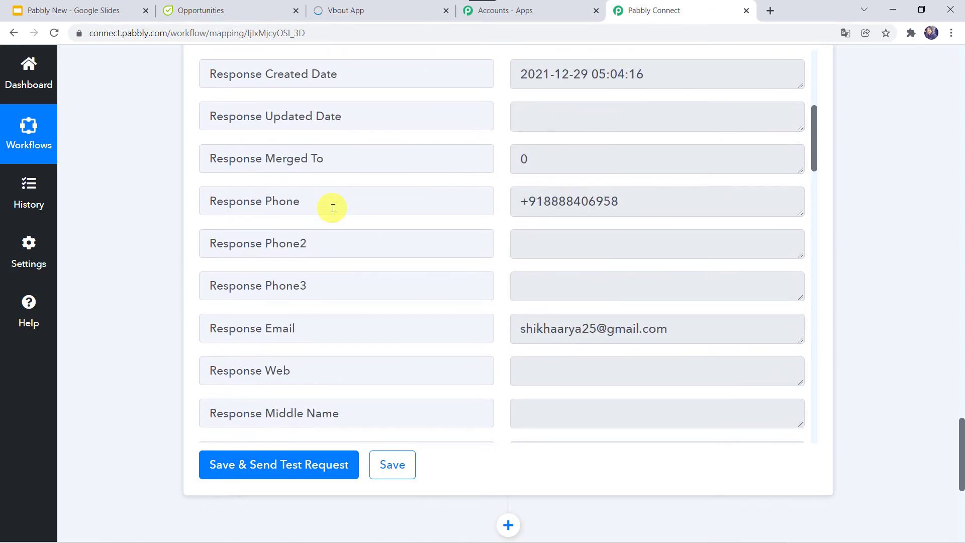
Switch to Flowlu to check the customer on the App Development opportunity in Sale, and return to Pabbly Connect to compare the contact response
left_click(214, 9)
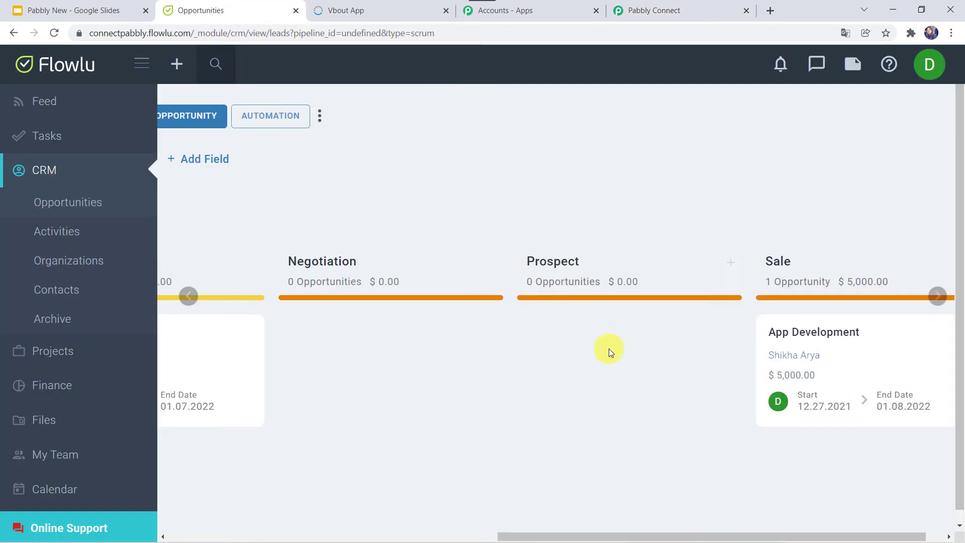
scroll(608, 348, "right", 1)
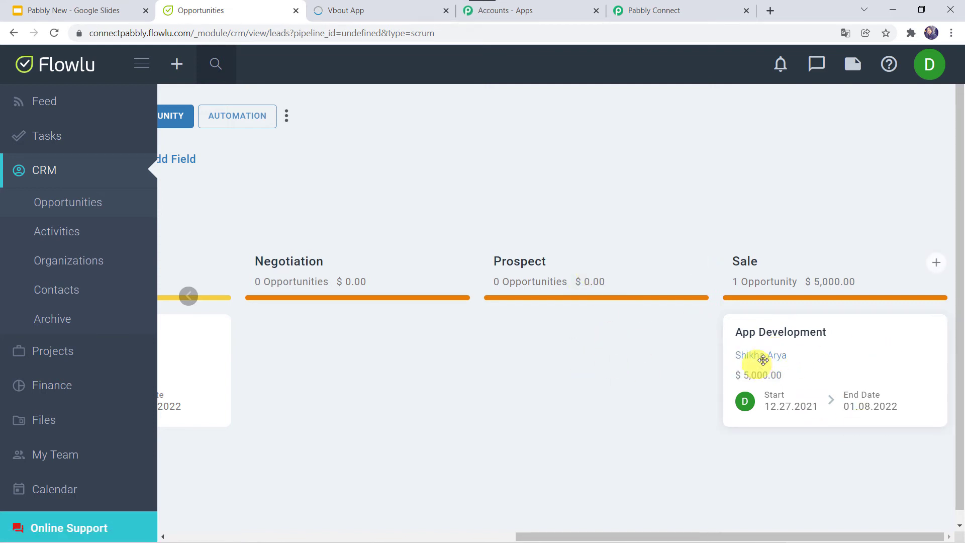
left_click(689, 10)
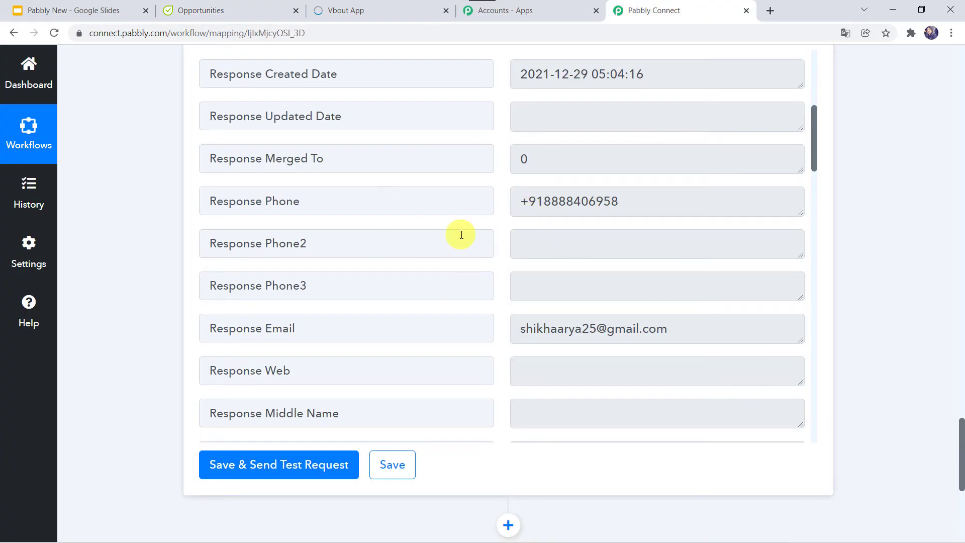
scroll(516, 238, "up", 2)
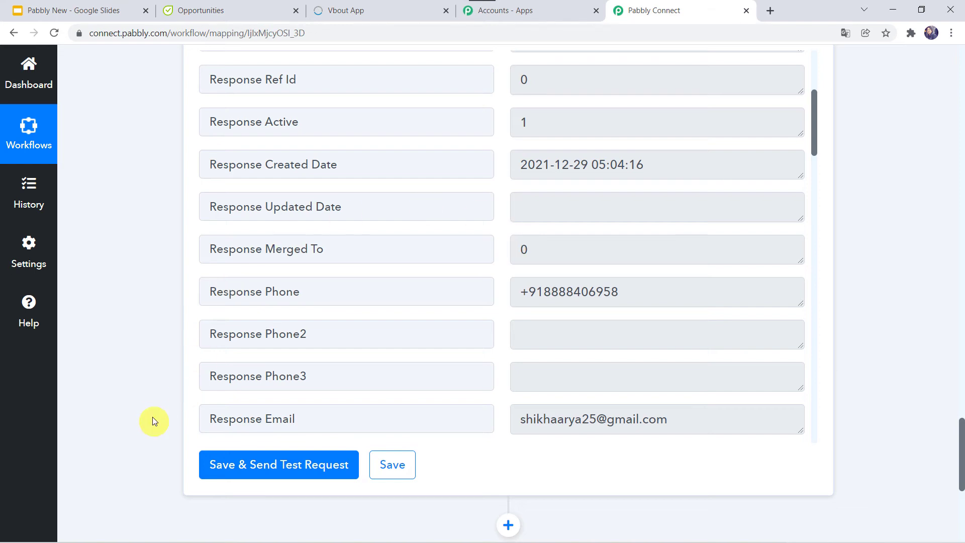
Add a new action step after the Flowlu contact lookup, using Vbout with the action event Add Contact to List
scroll(152, 417, "down", 5)
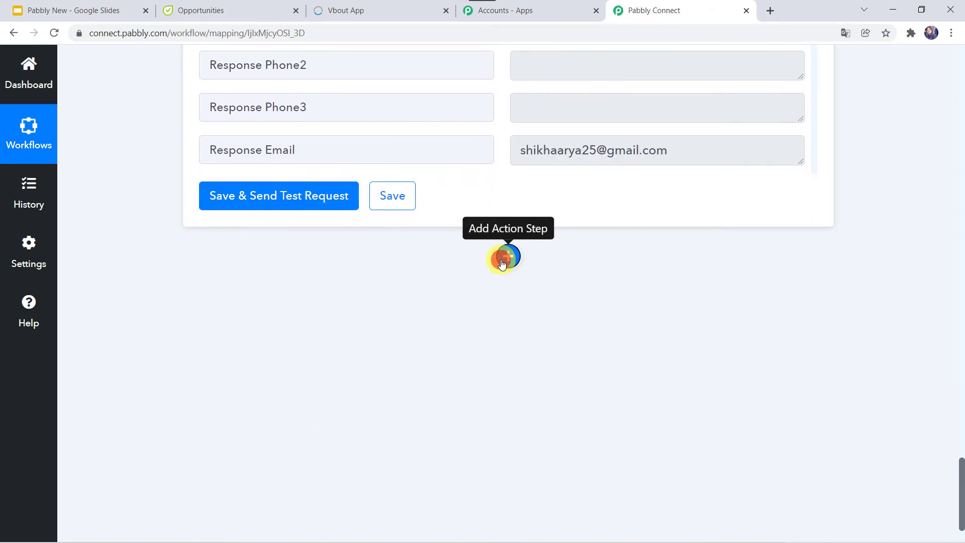
left_click(504, 259)
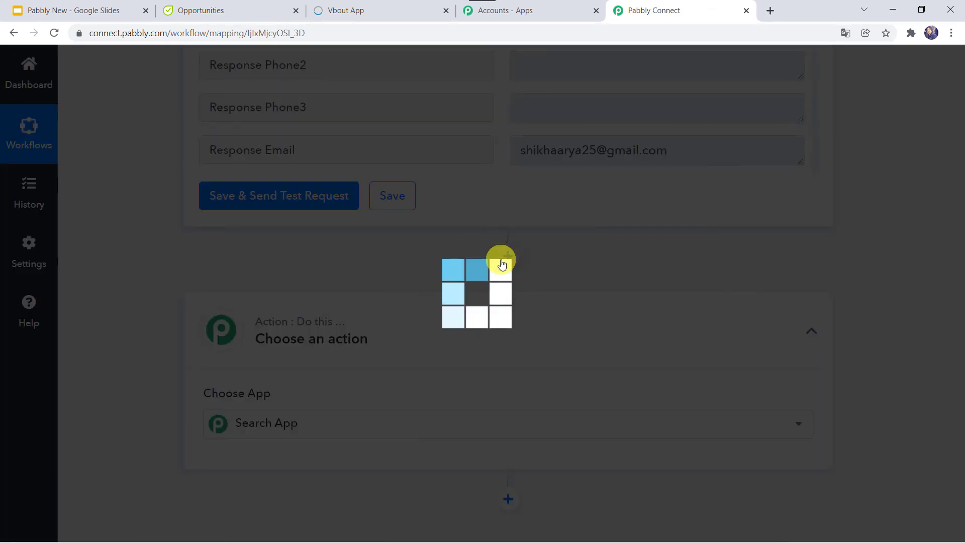
scroll(151, 380, "down", 4)
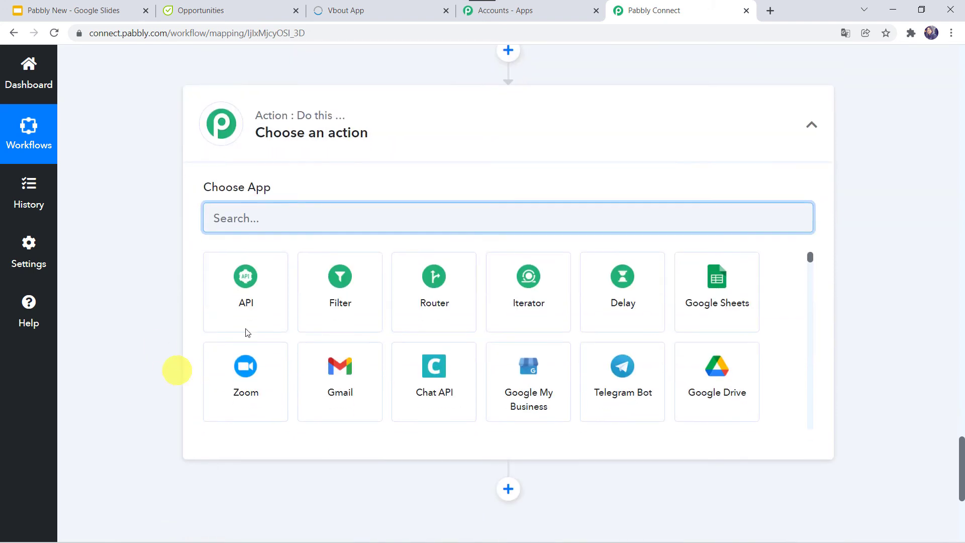
type("Vbou")
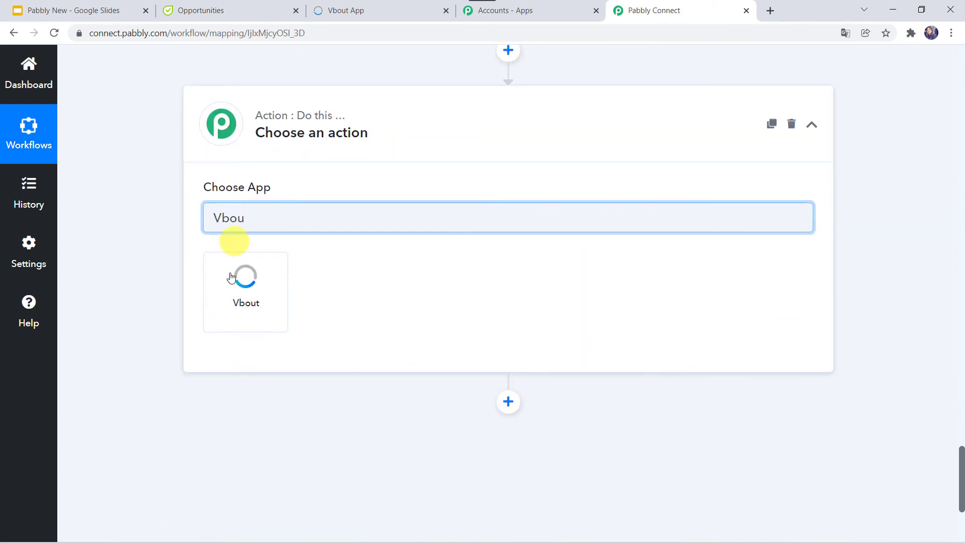
left_click(231, 279)
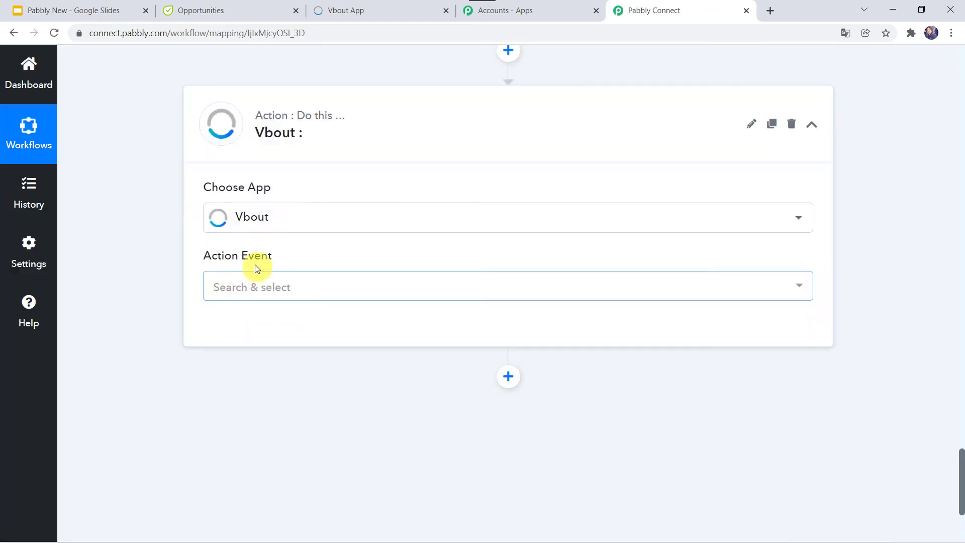
left_click(242, 286)
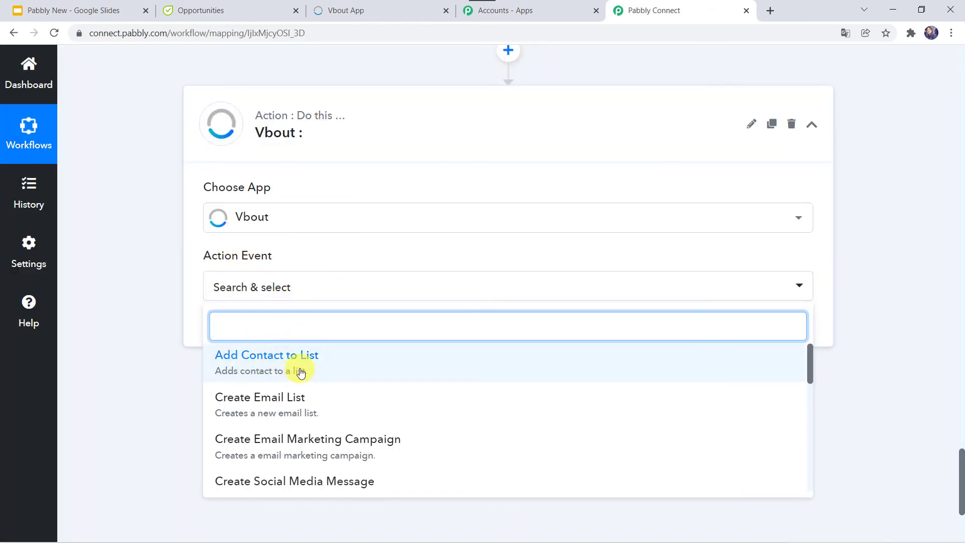
left_click(309, 365)
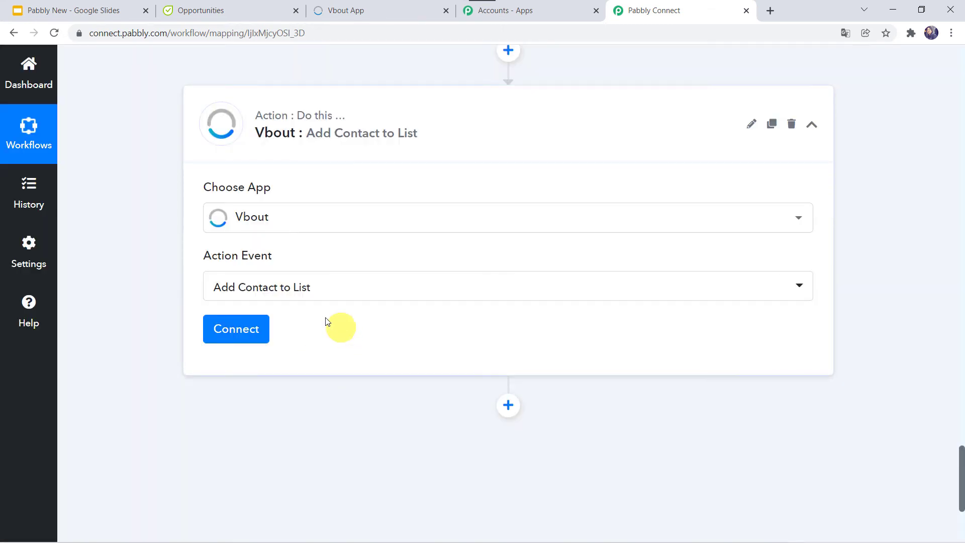
Start connecting the Vbout action through a new connection instead of an existing one
left_click(248, 327)
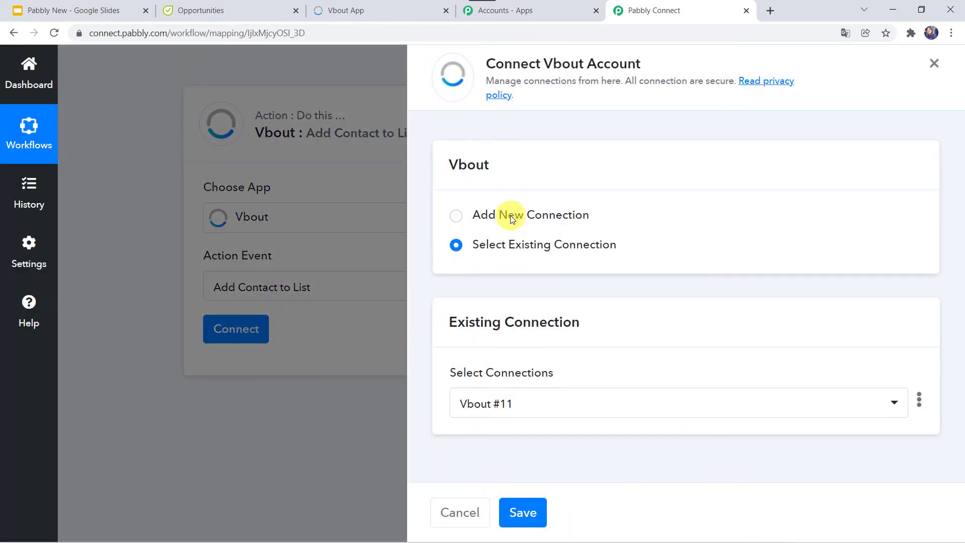
left_click(510, 215)
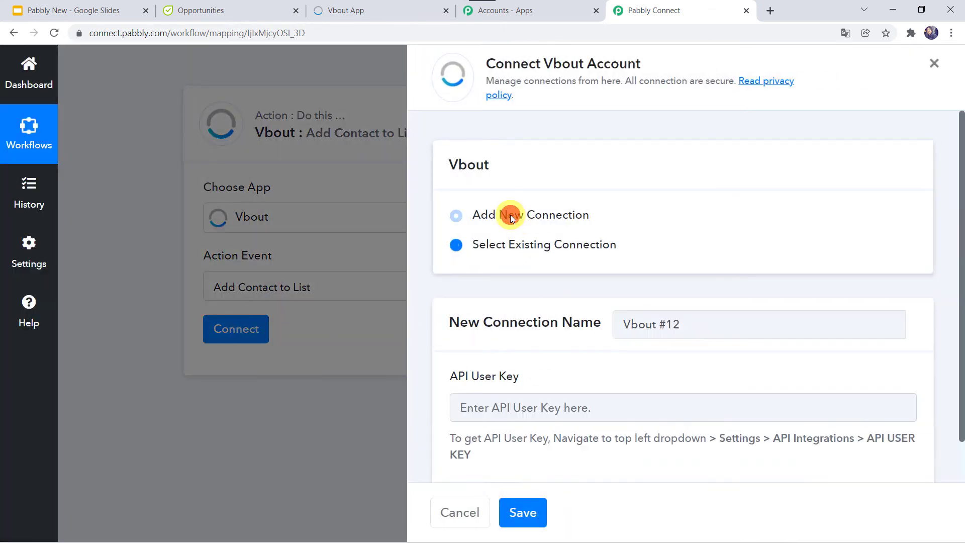
scroll(616, 293, "down", 1)
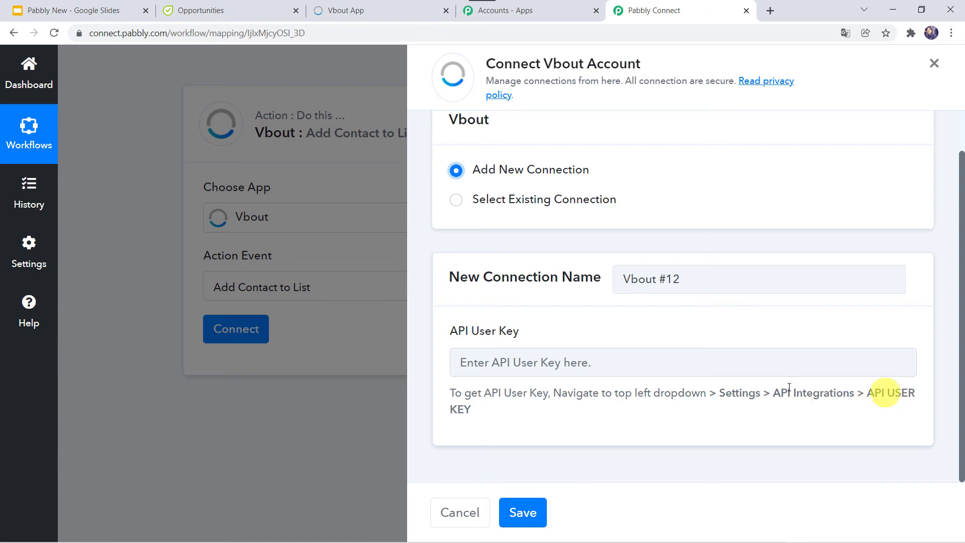
Switch to Vbout and open the API Integrations section of the account settings
left_click(352, 18)
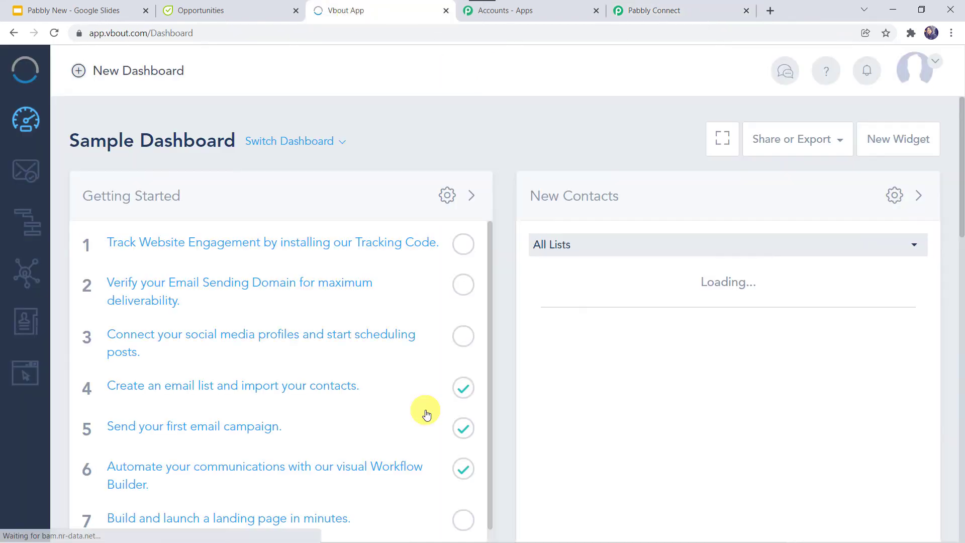
left_click(934, 67)
left_click(861, 147)
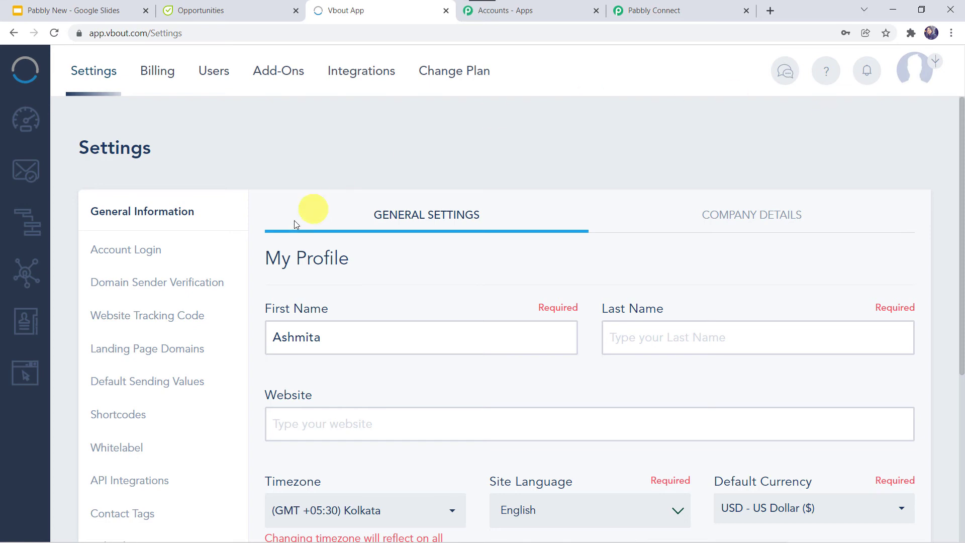
scroll(150, 352, "down", 4)
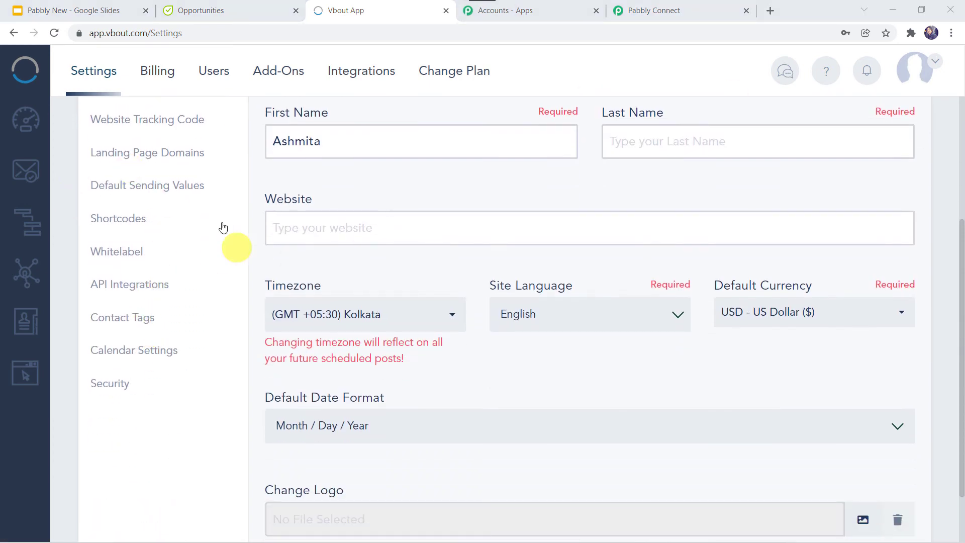
left_click(121, 286)
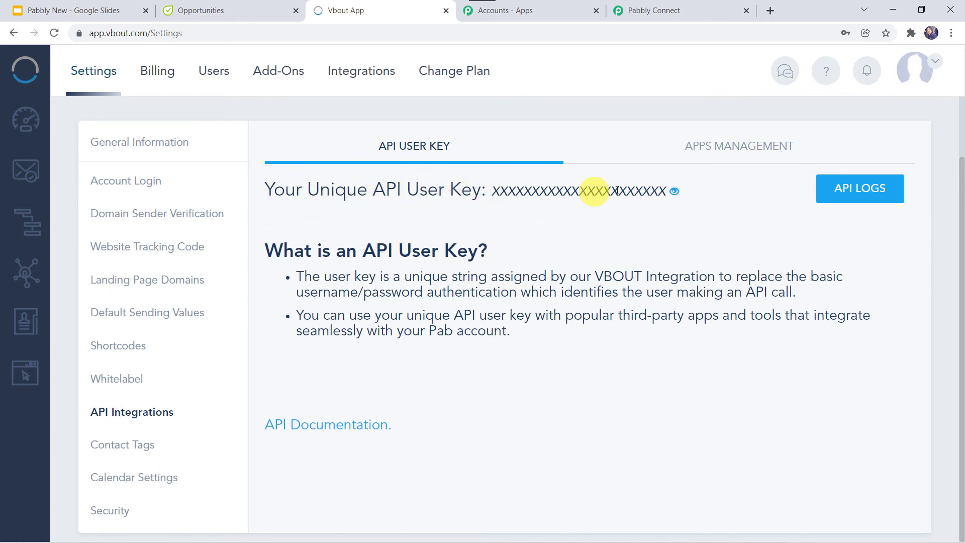
Reveal the unique API user key in Vbout and copy it
left_click(673, 194)
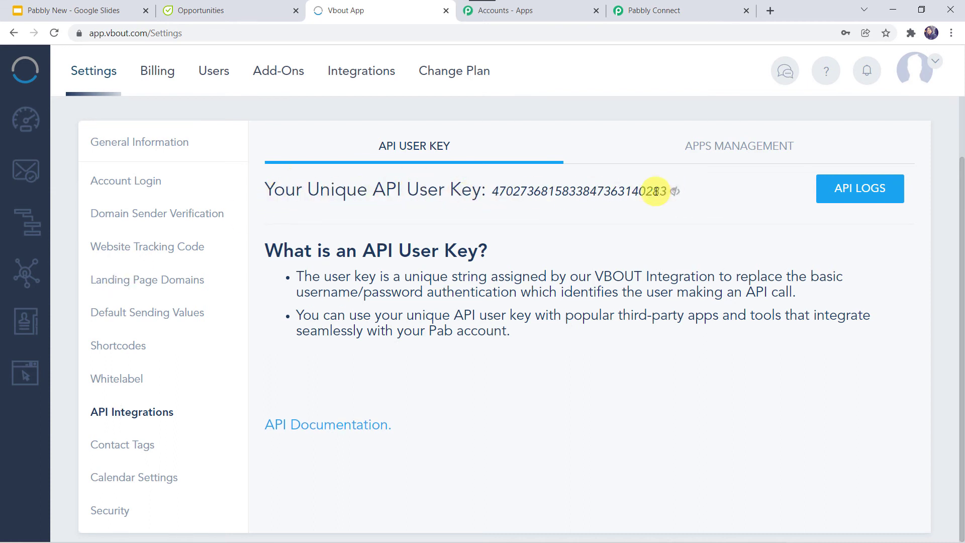
double_click(582, 191)
right_click(606, 190)
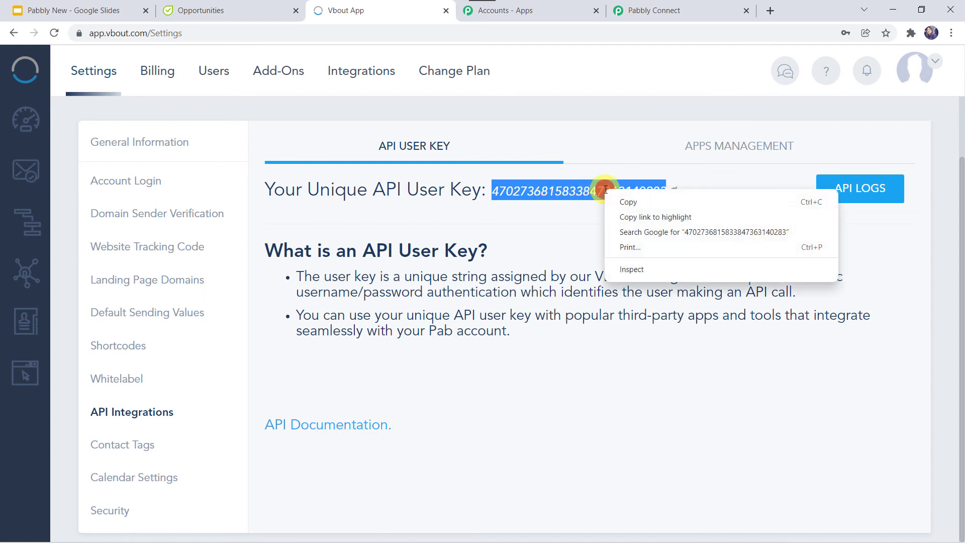
left_click(628, 199)
Return to Pabbly Connect, paste the API user key into the new Vbout connection and save it
left_click(697, 9)
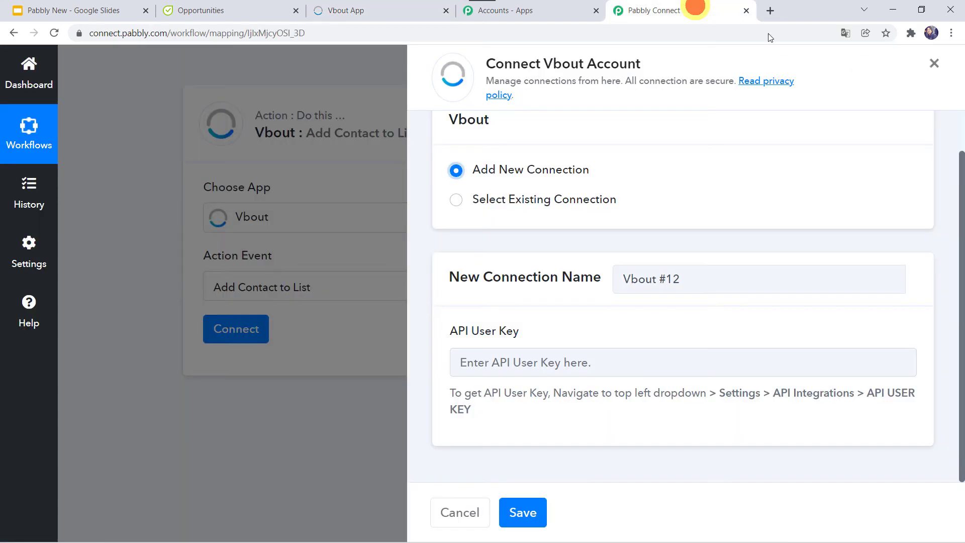
left_click(525, 355)
right_click(525, 355)
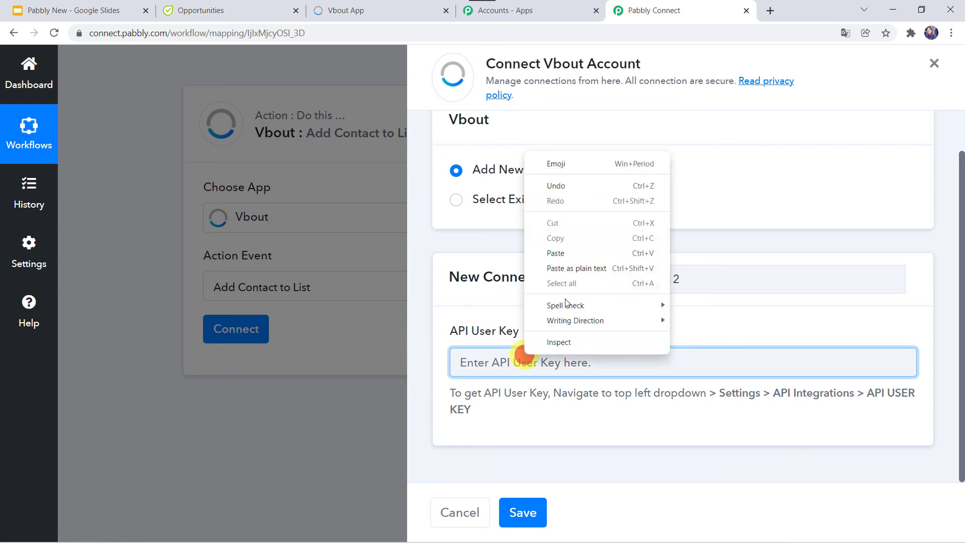
left_click(561, 252)
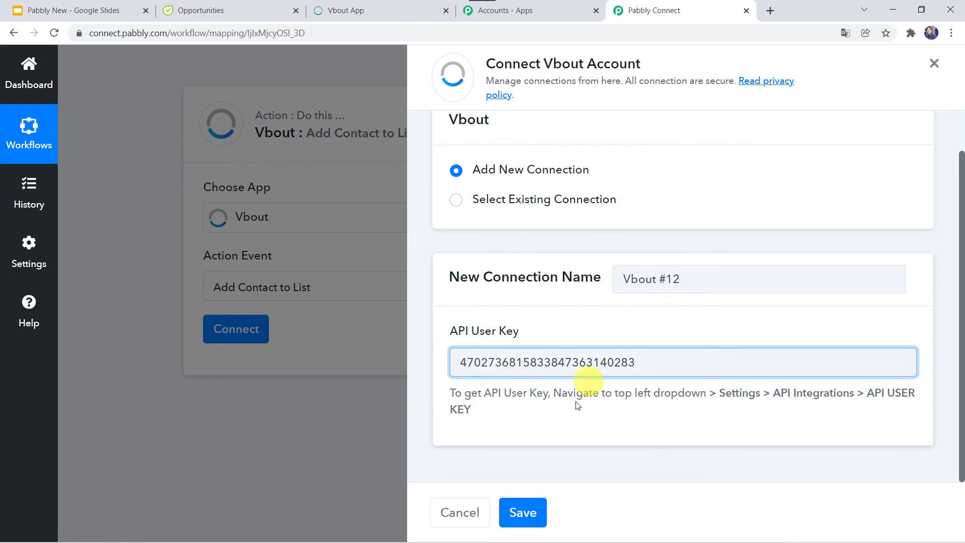
left_click(528, 516)
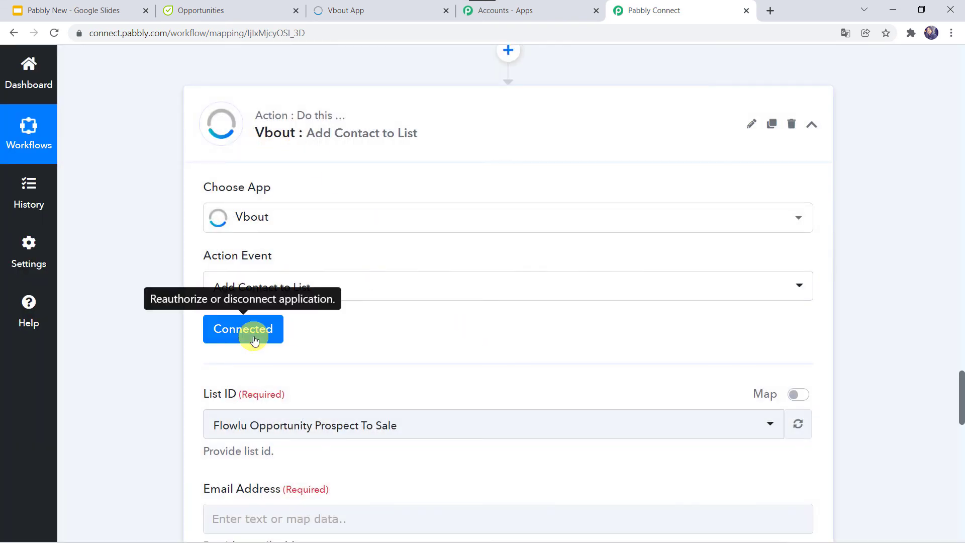
Check the required fields of the Vbout action, and switch to Vbout to view the available contact lists
scroll(387, 341, "down", 3)
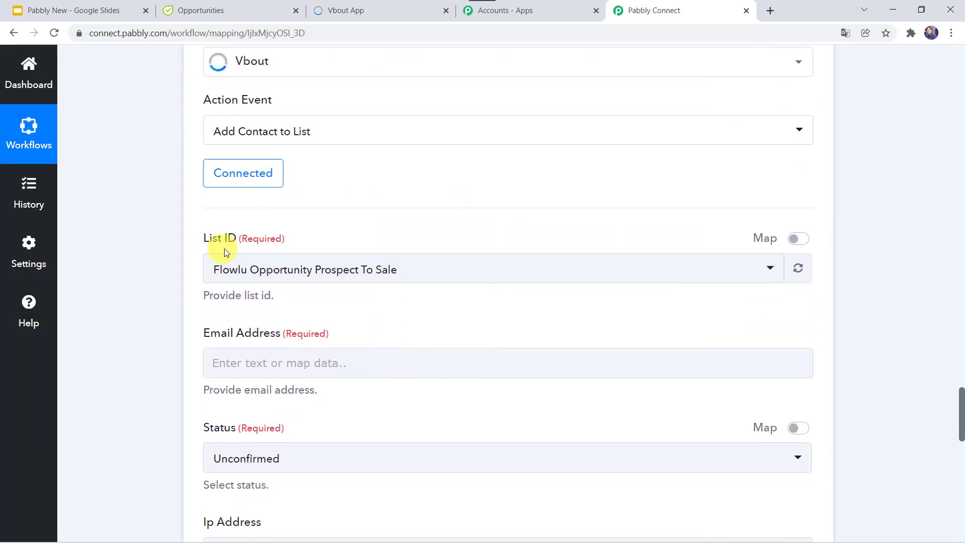
left_click(365, 9)
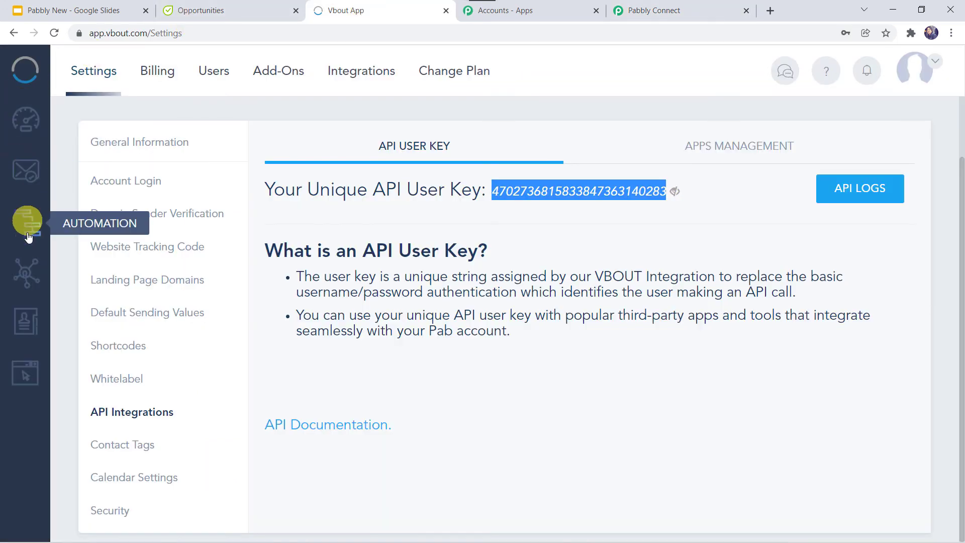
left_click(29, 333)
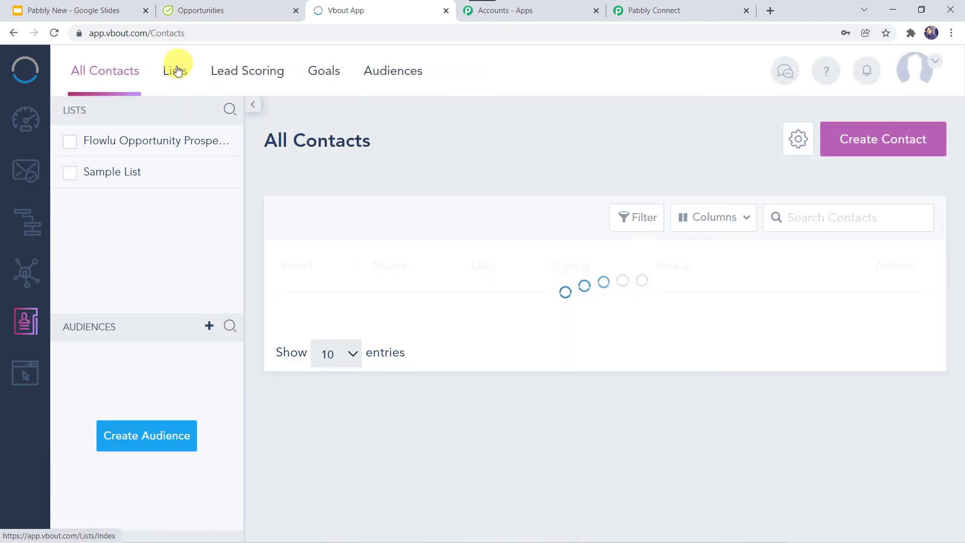
left_click(177, 71)
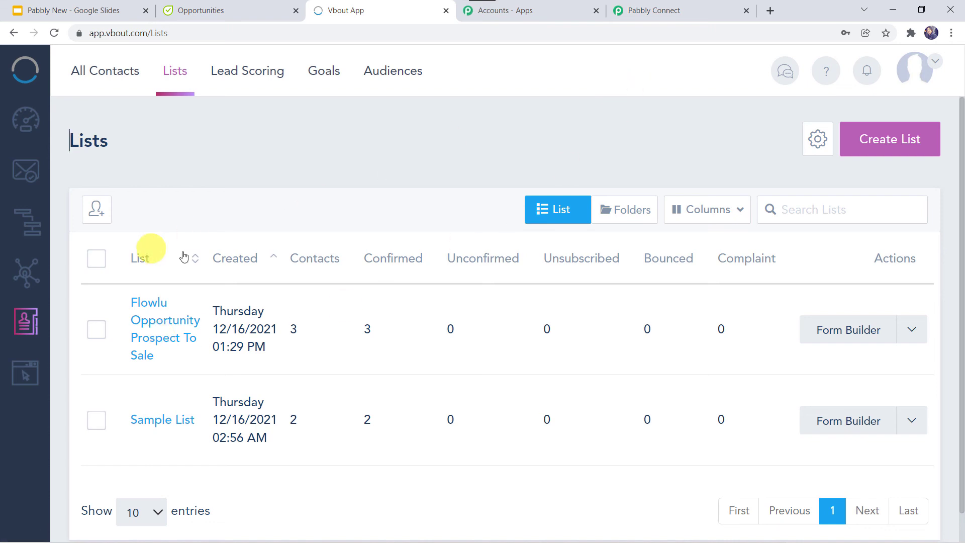
Return to Pabbly Connect and select Flowlu Opportunity Prospect To Sale as the Vbout action's List ID
left_click(679, 8)
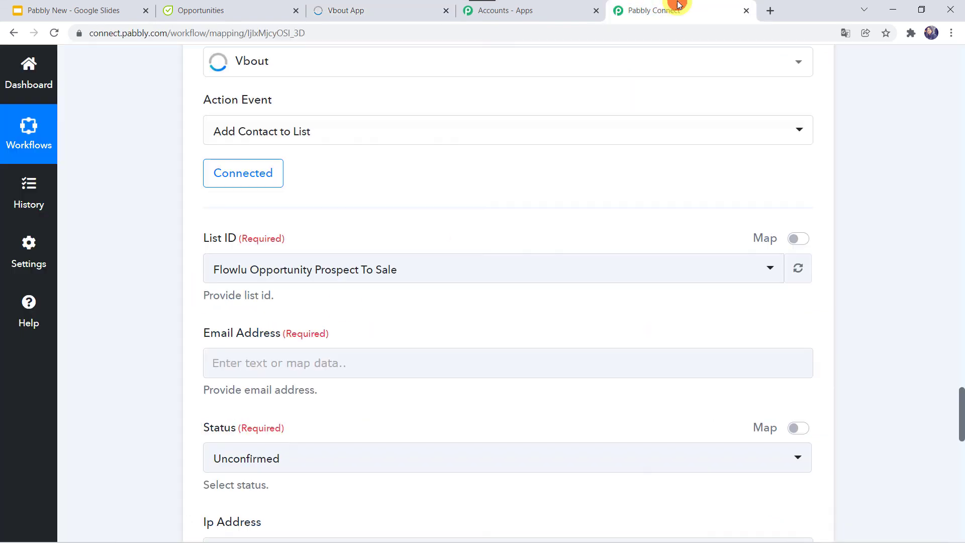
left_click(274, 273)
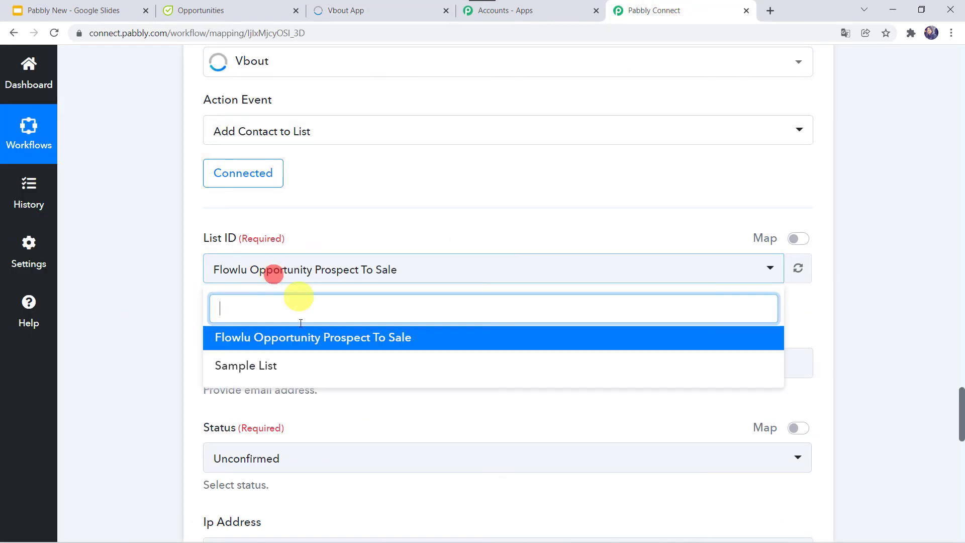
left_click(275, 337)
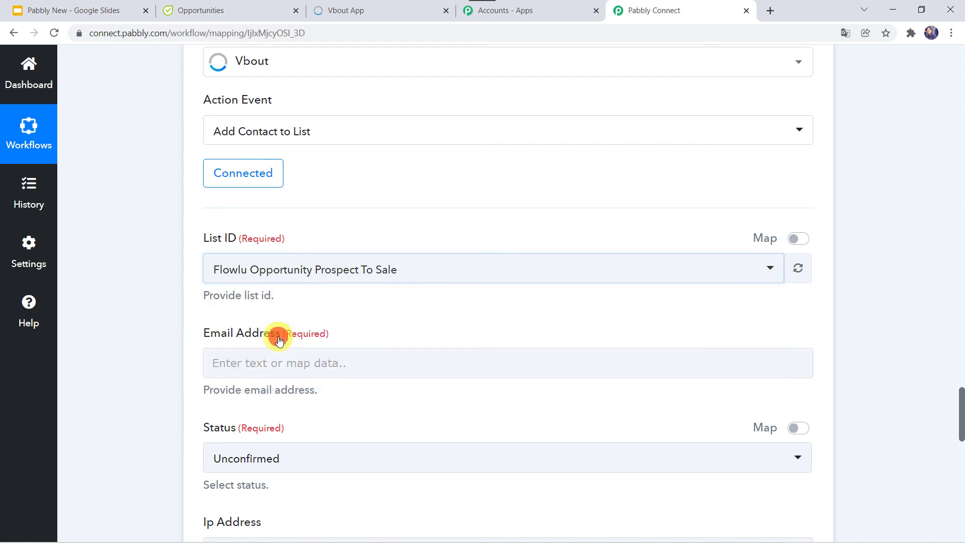
Map the required Email Address field to Response Email from the Flowlu Get Contact by Contact Id step
scroll(121, 346, "down", 3)
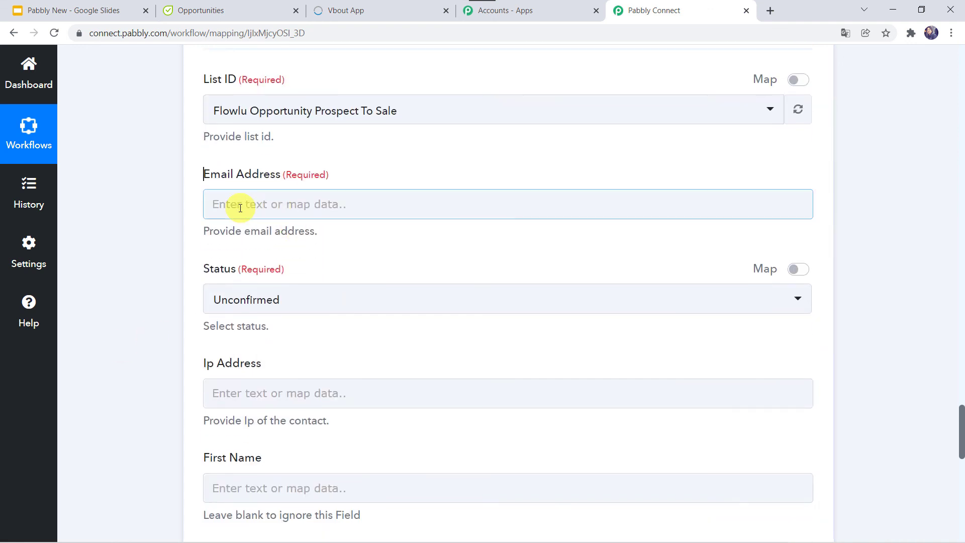
scroll(140, 206, "up", 15)
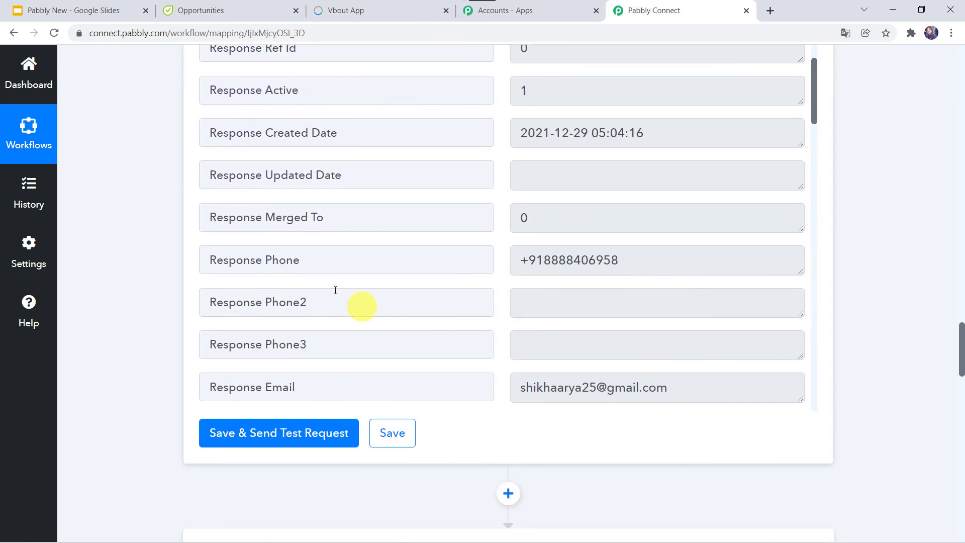
scroll(126, 411, "down", 13)
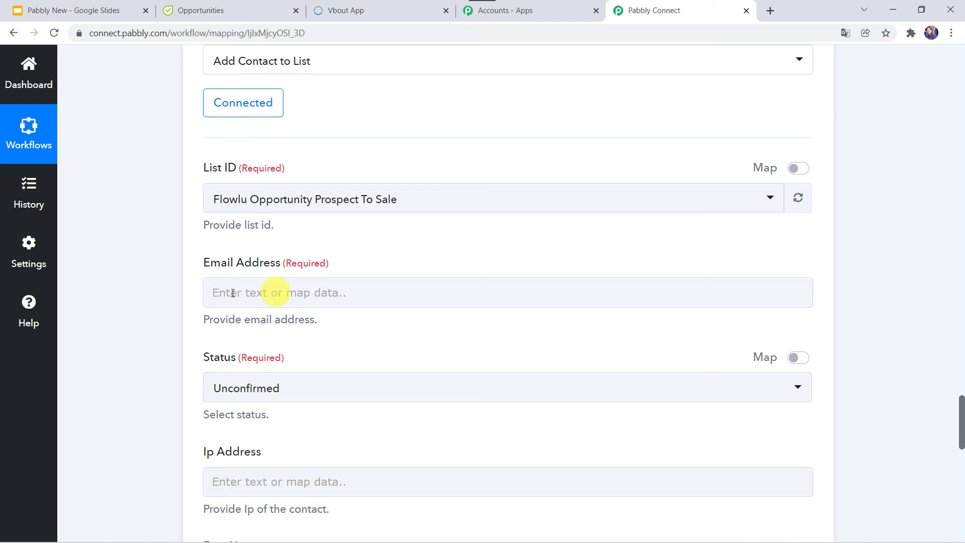
left_click(224, 296)
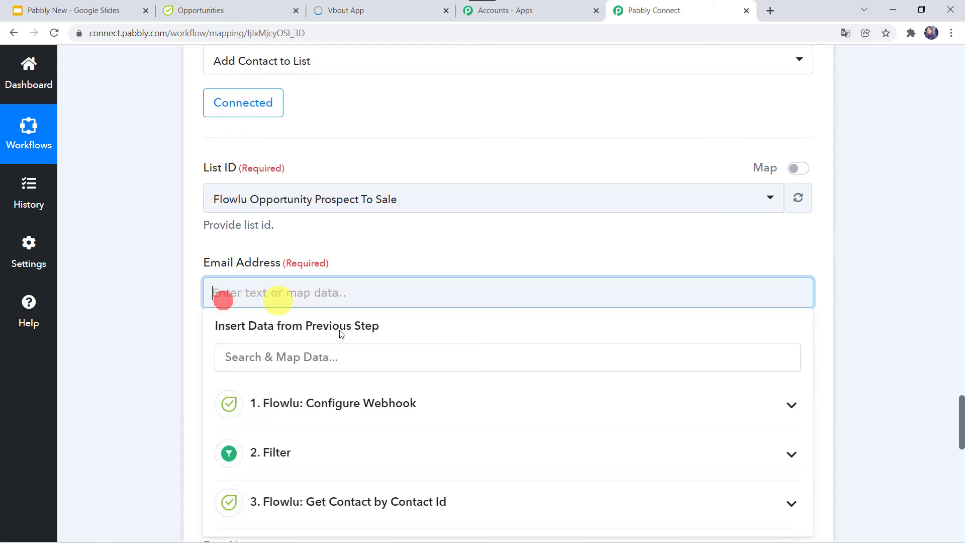
scroll(152, 424, "down", 2)
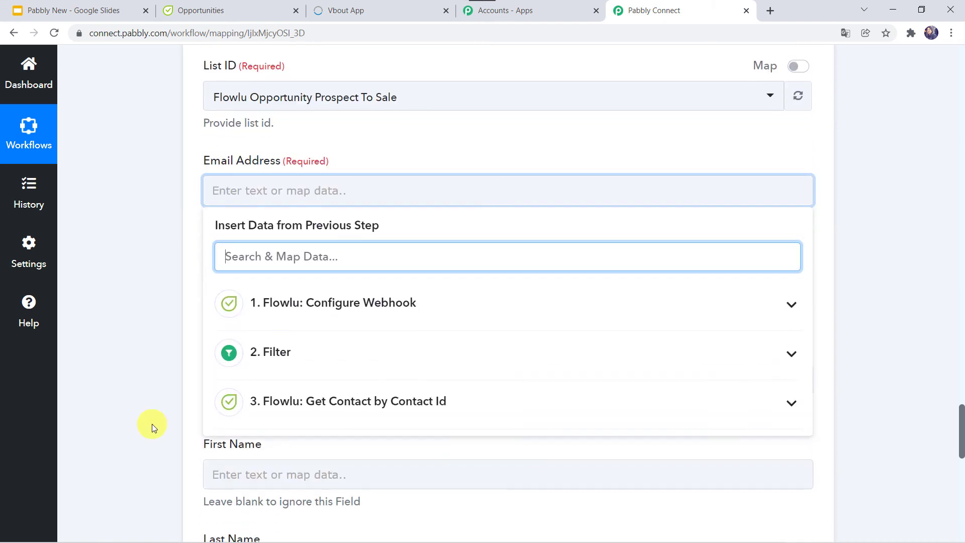
left_click(297, 412)
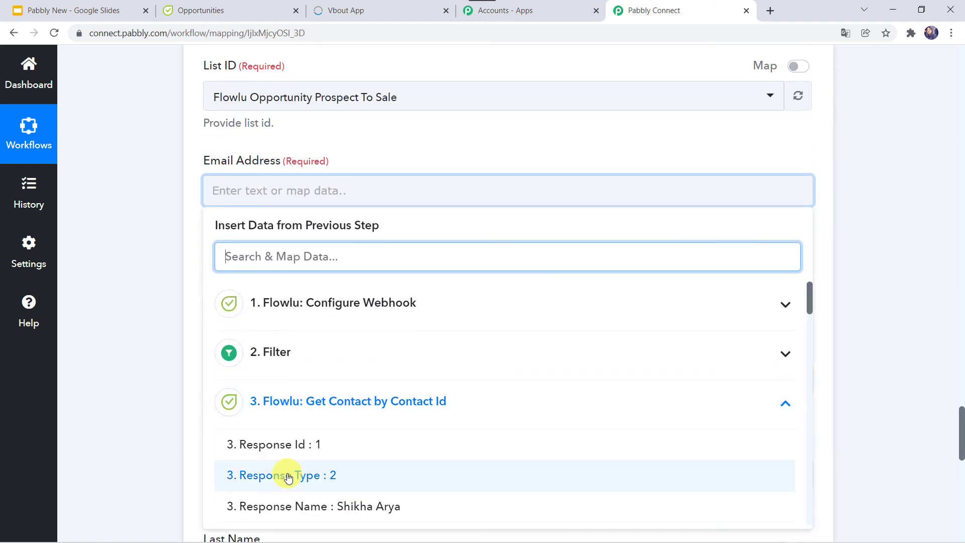
scroll(287, 477, "down", 6)
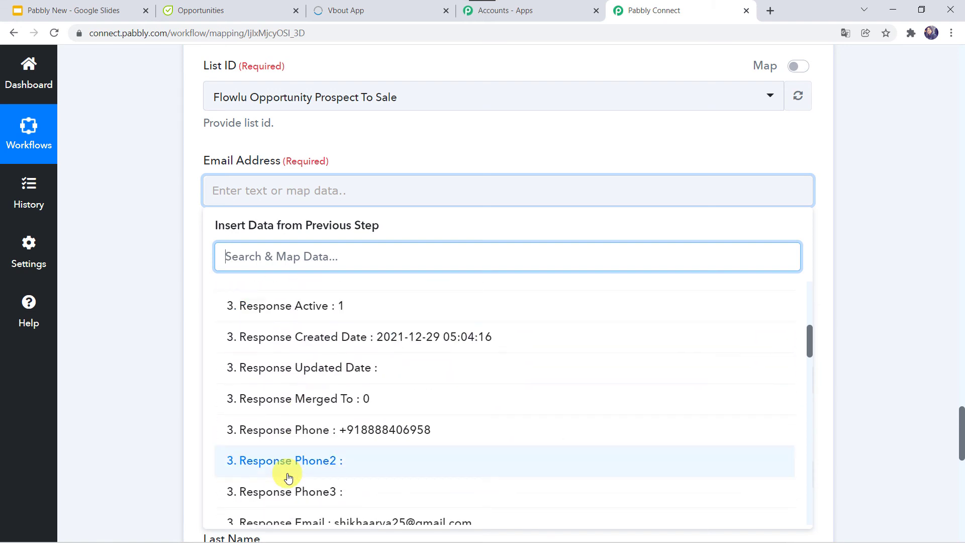
scroll(288, 477, "down", 3)
left_click(311, 412)
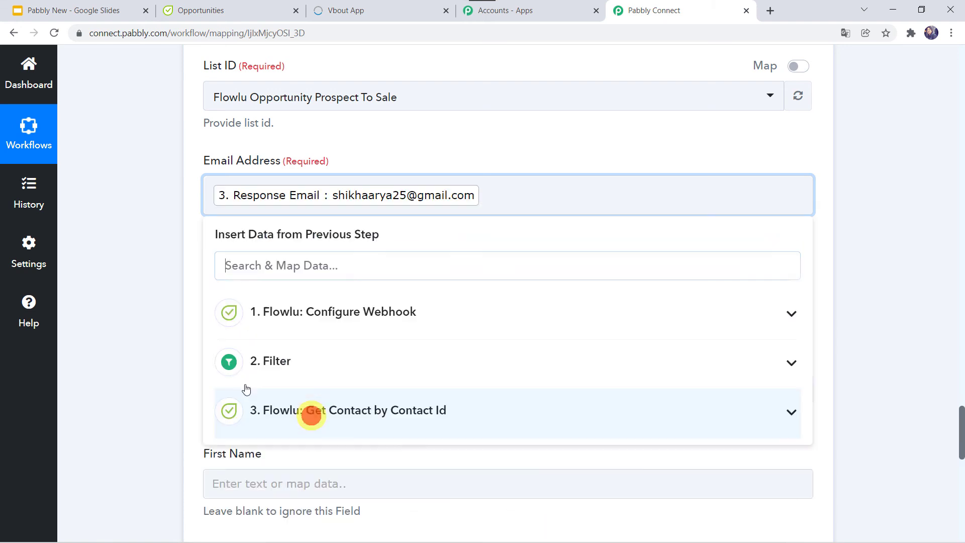
left_click(143, 371)
Set the contact's Status in the Vbout action to Active
scroll(143, 371, "down", 2)
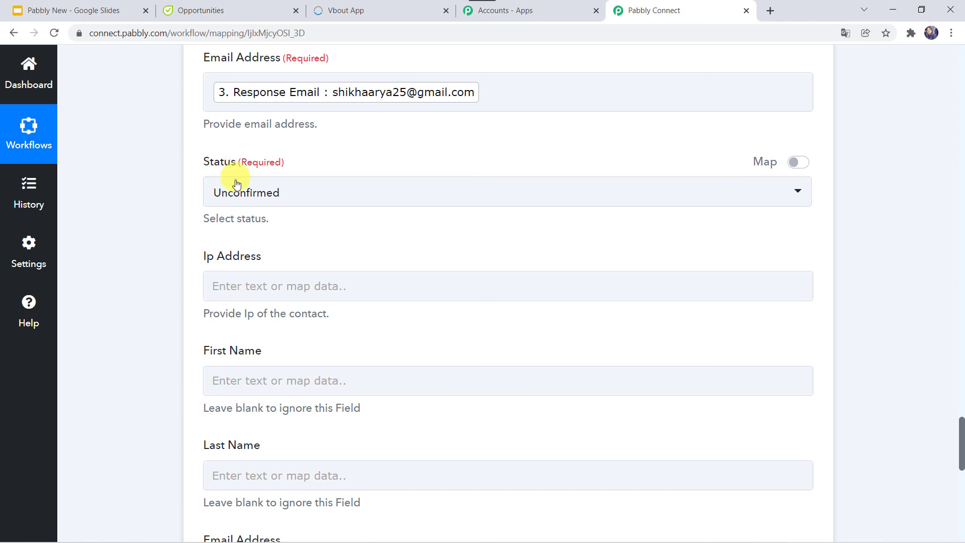
left_click(236, 190)
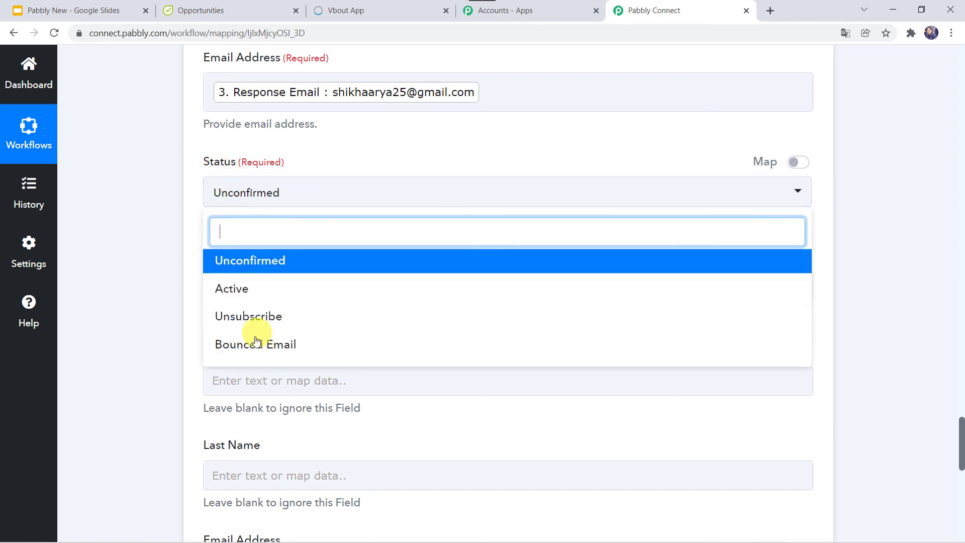
left_click(242, 300)
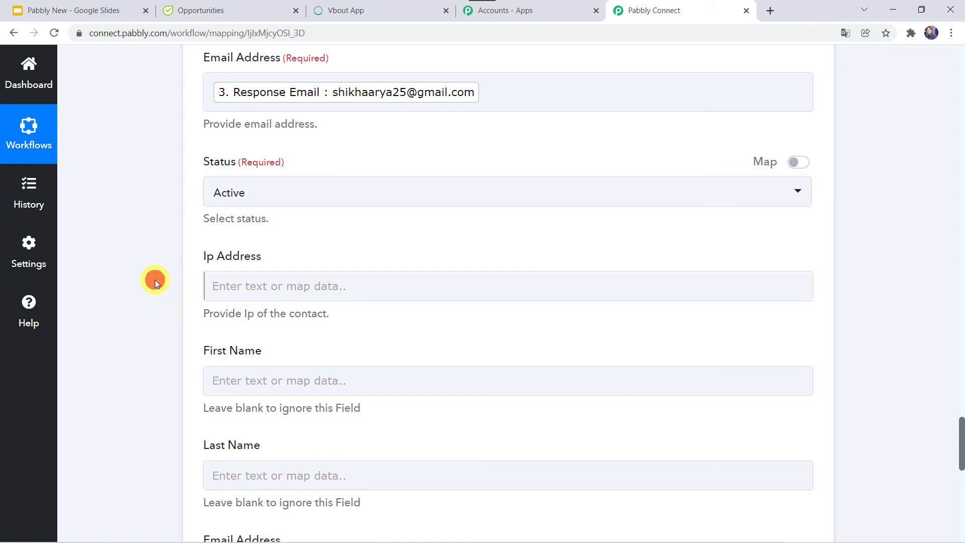
Map the First Name field to Response First Name from the Flowlu Get Contact by Contact Id step
scroll(155, 280, "down", 1)
scroll(155, 280, "down", 1)
left_click(254, 172)
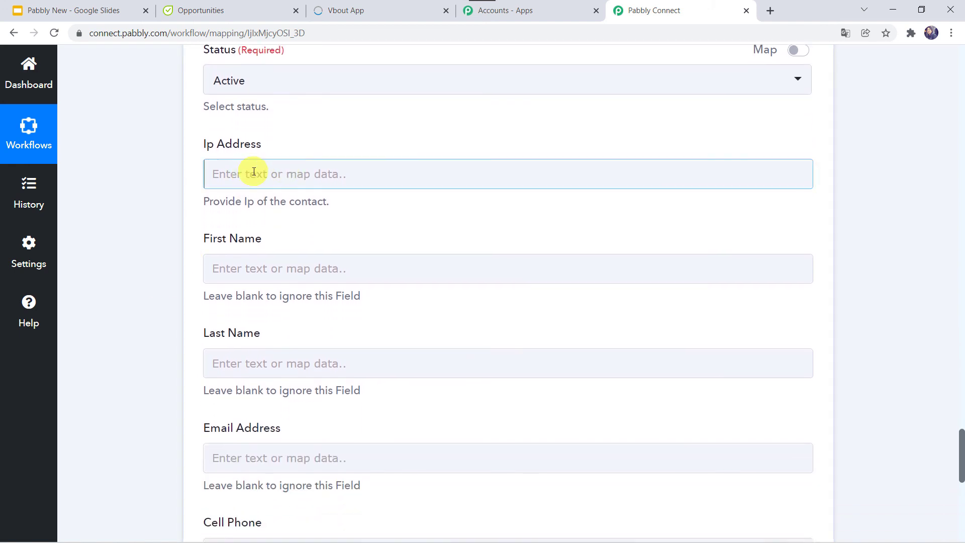
scroll(140, 253, "down", 3)
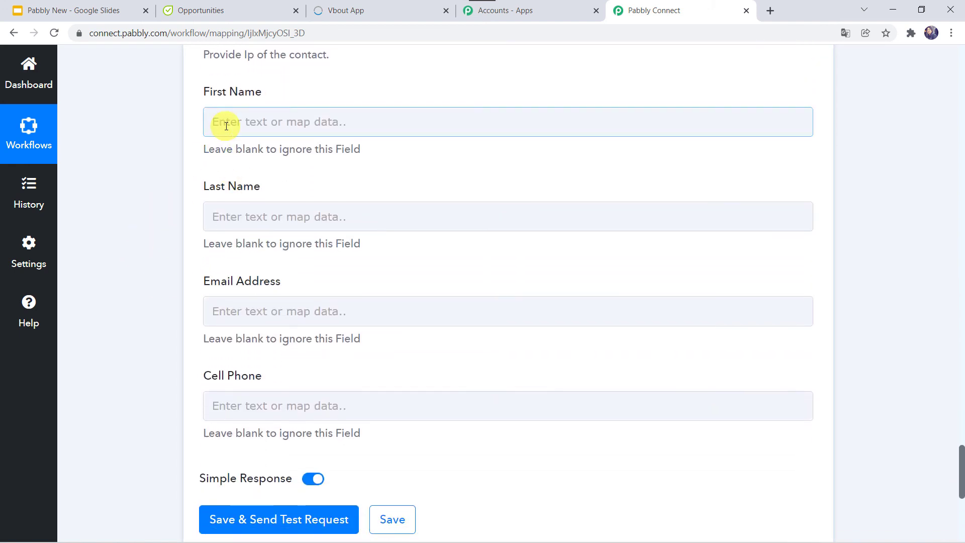
left_click(226, 125)
type("nam")
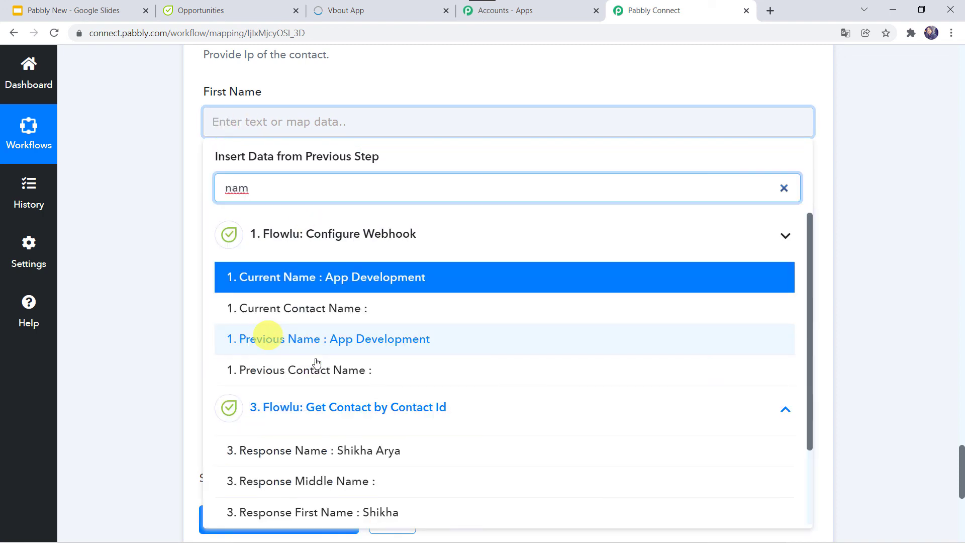
left_click(306, 508)
left_click(101, 314)
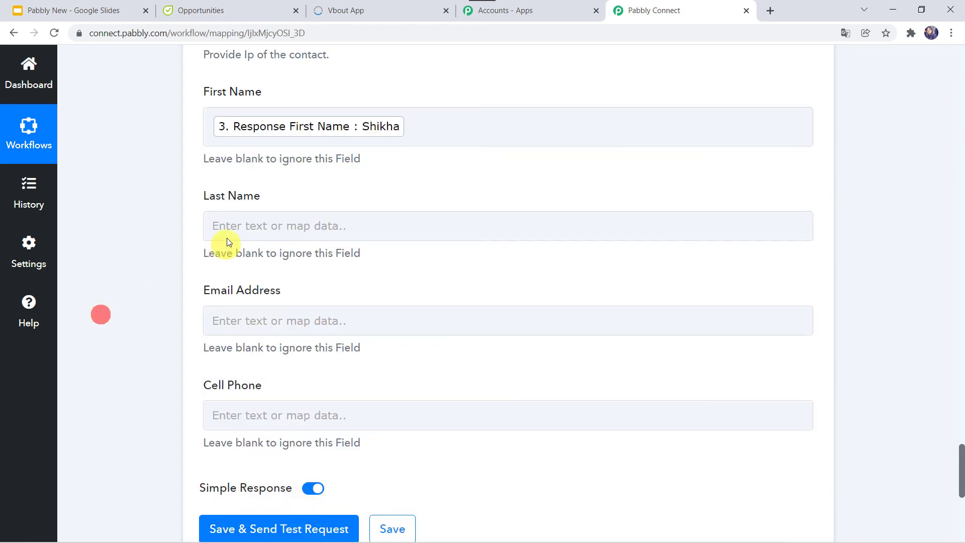
Map the Last Name field to Response Last Name from the Flowlu Get Contact by Contact Id step
left_click(229, 230)
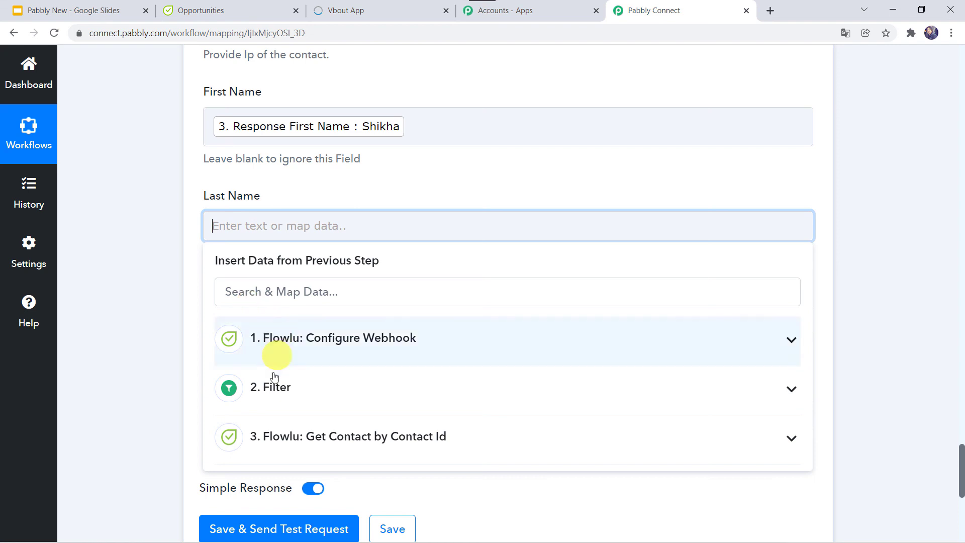
left_click(274, 436)
type("nam")
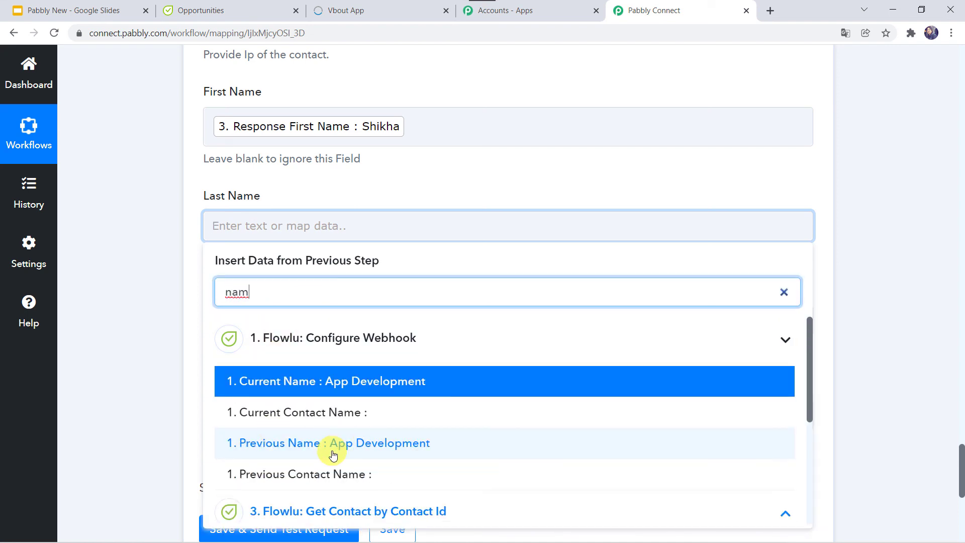
scroll(332, 447, "down", 3)
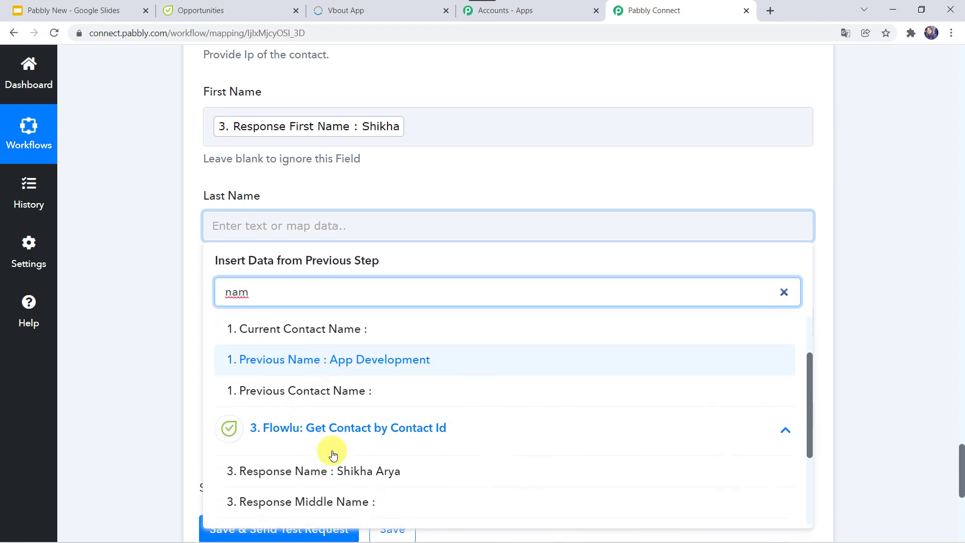
left_click(322, 490)
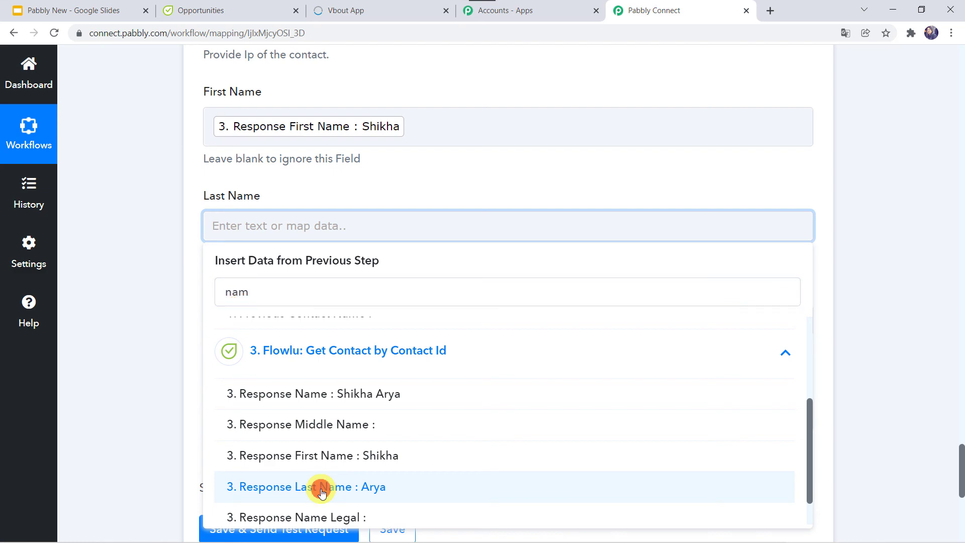
left_click(138, 379)
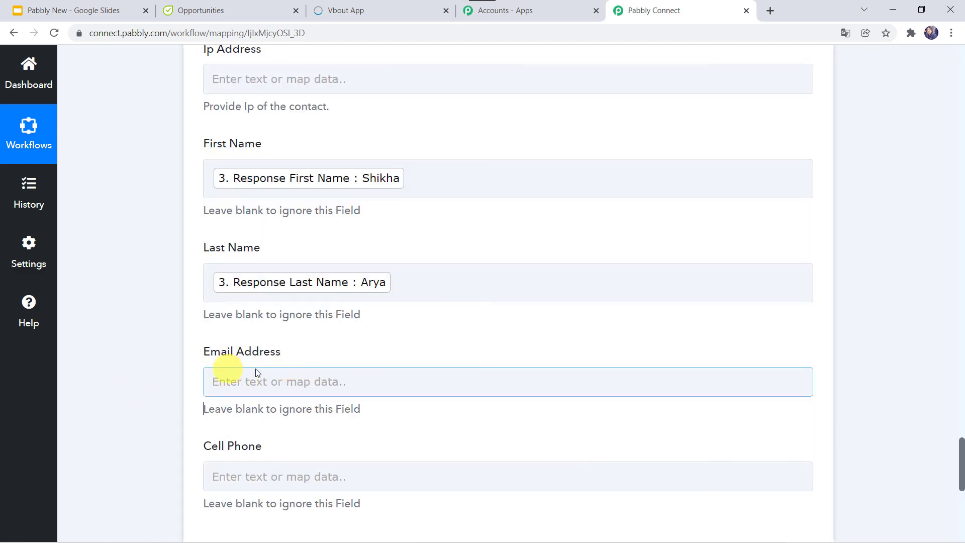
Map the Cell Phone field to Response Phone from the Flowlu Get Contact by Contact Id step
scroll(123, 226, "up", 7)
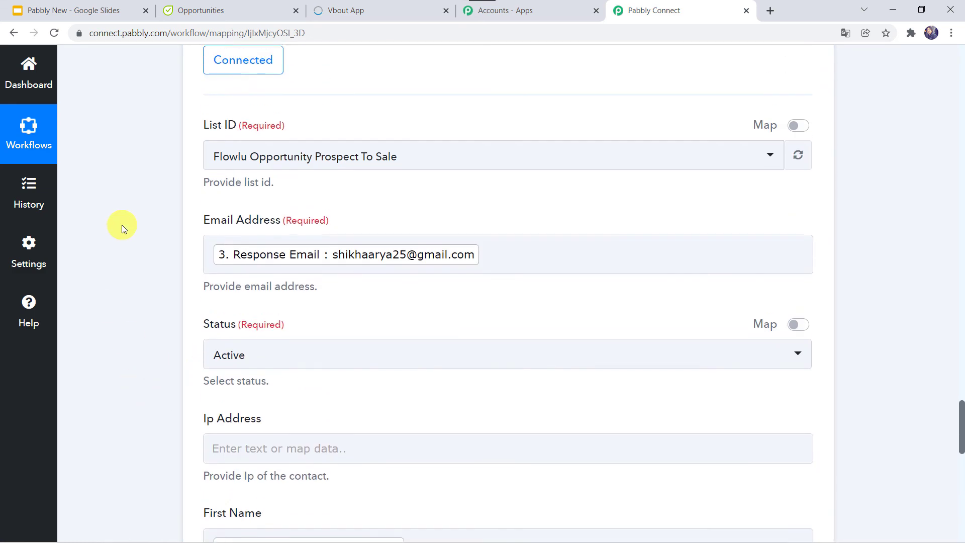
scroll(164, 438, "down", 3)
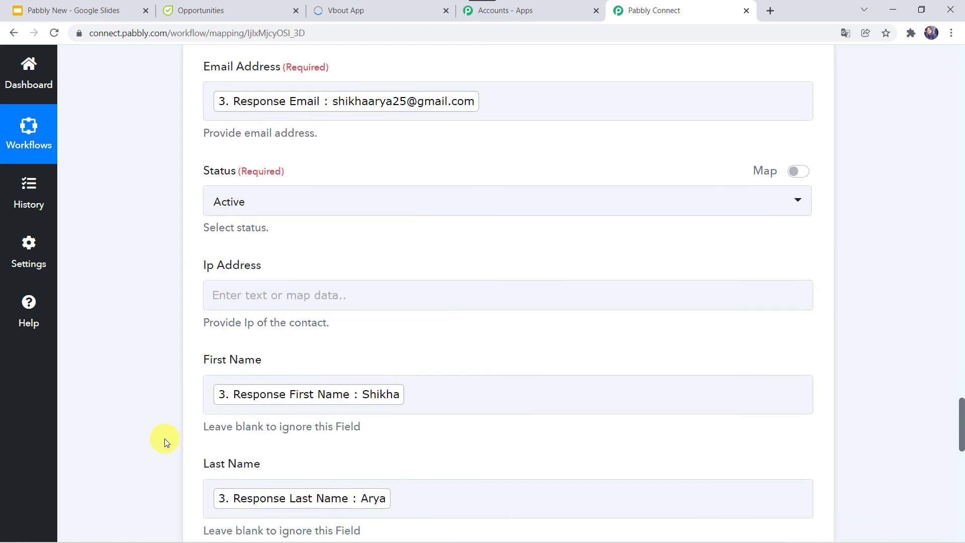
scroll(164, 443, "down", 8)
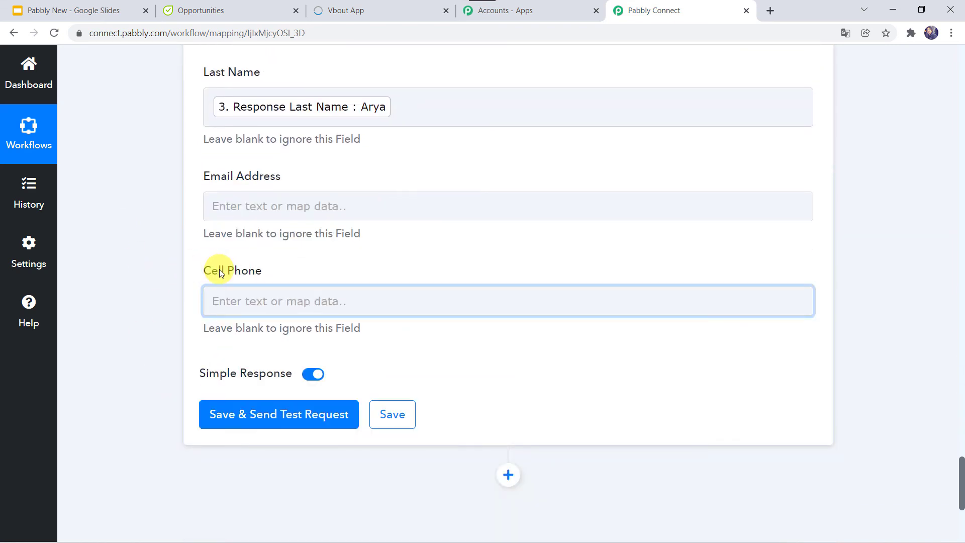
left_click(248, 311)
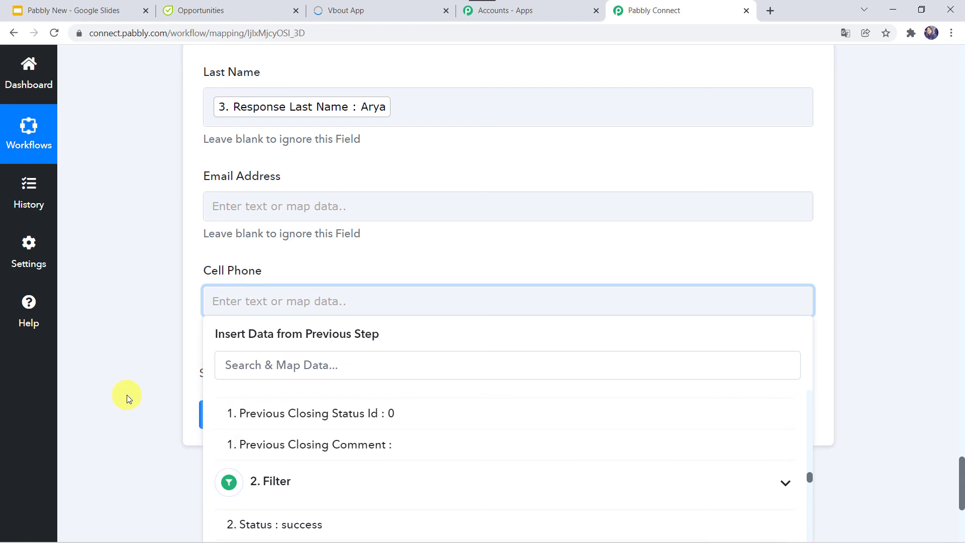
scroll(129, 398, "down", 3)
left_click(281, 490)
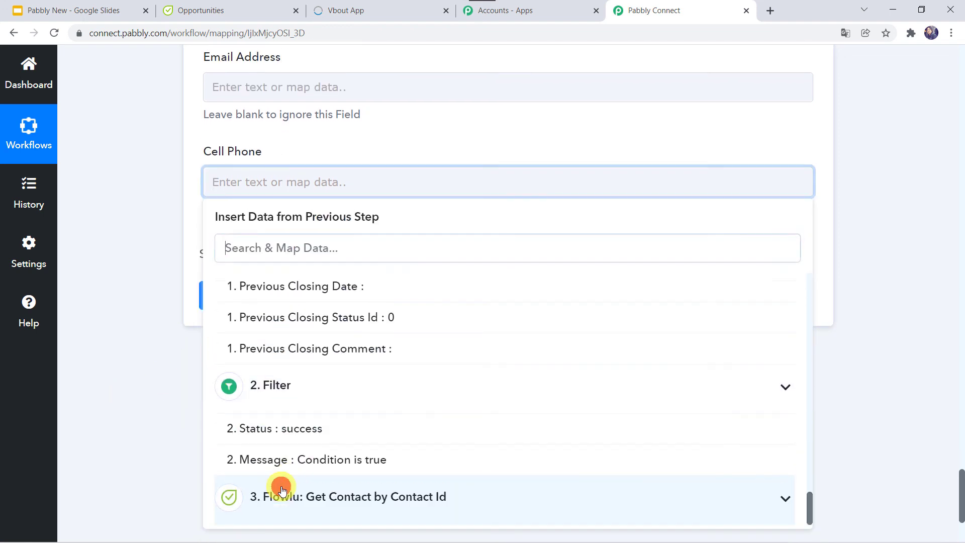
left_click(282, 504)
scroll(312, 431, "down", 5)
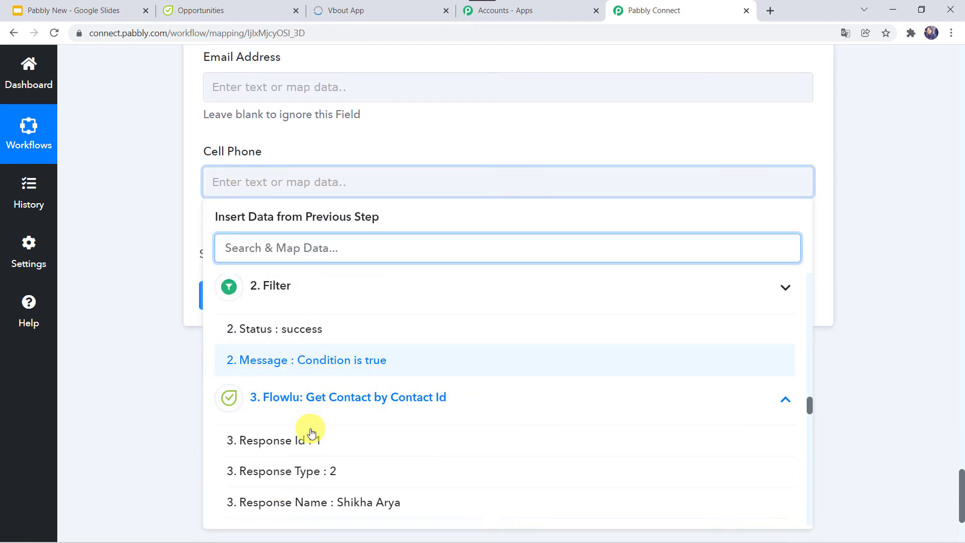
scroll(311, 431, "down", 3)
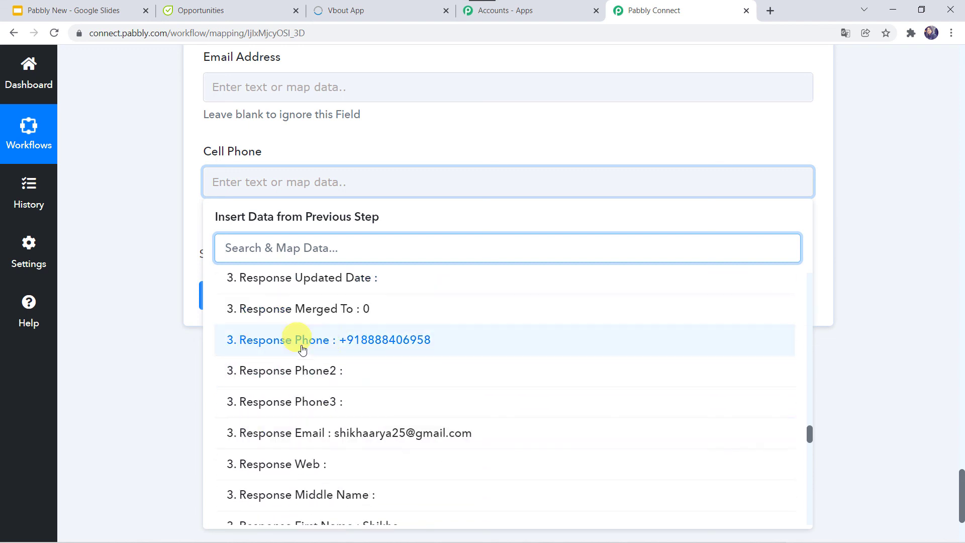
left_click(338, 340)
left_click(167, 255)
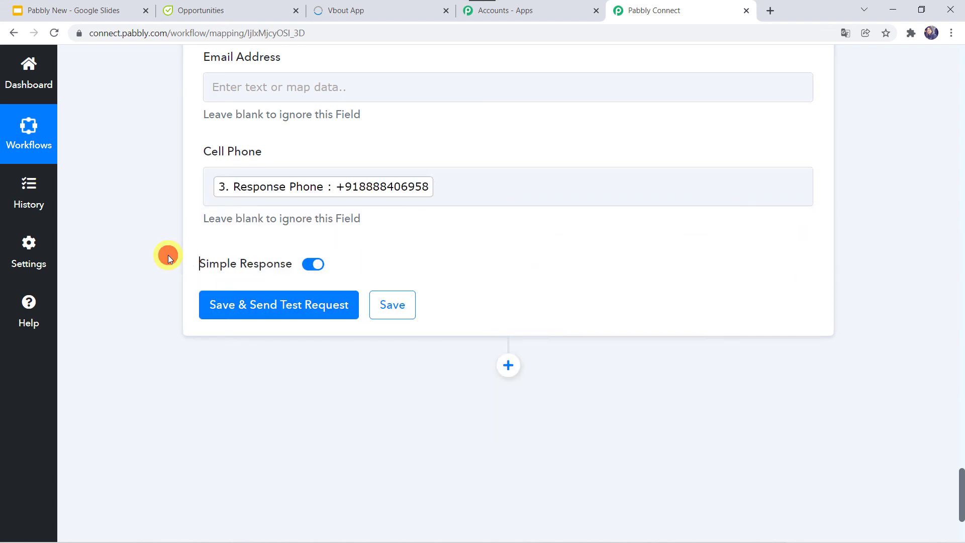
Save the Vbout action with a test request, review the response, and switch to the contact lists in Vbout
left_click(267, 315)
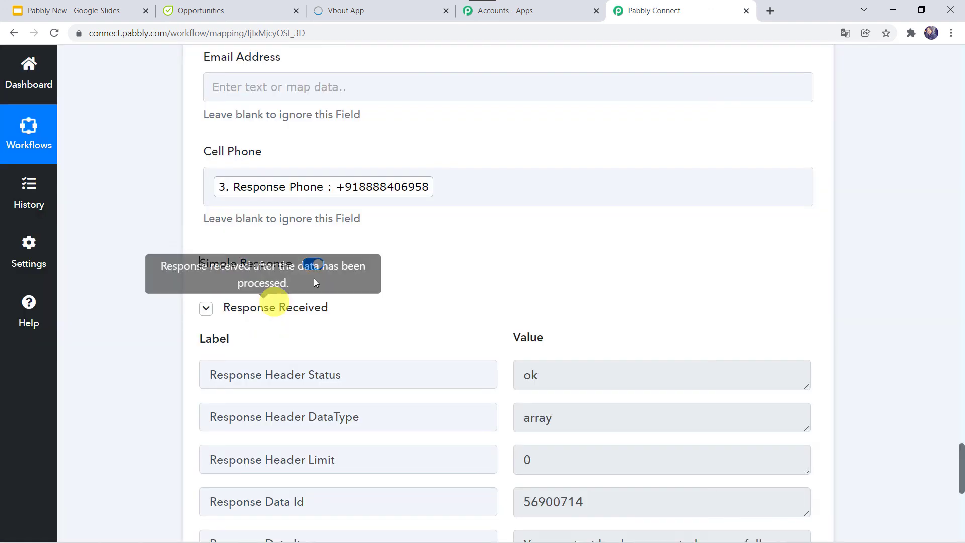
scroll(400, 427, "down", 5)
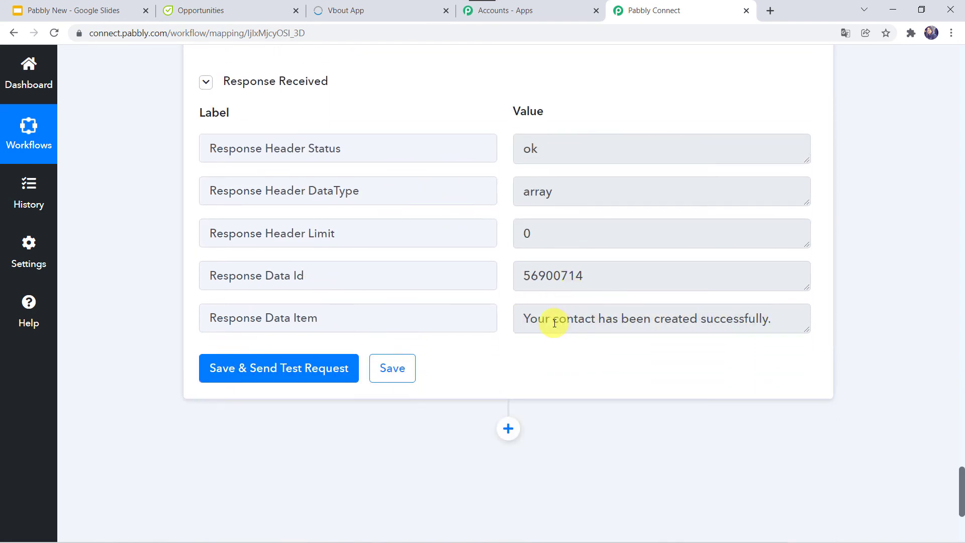
scroll(412, 182, "up", 3)
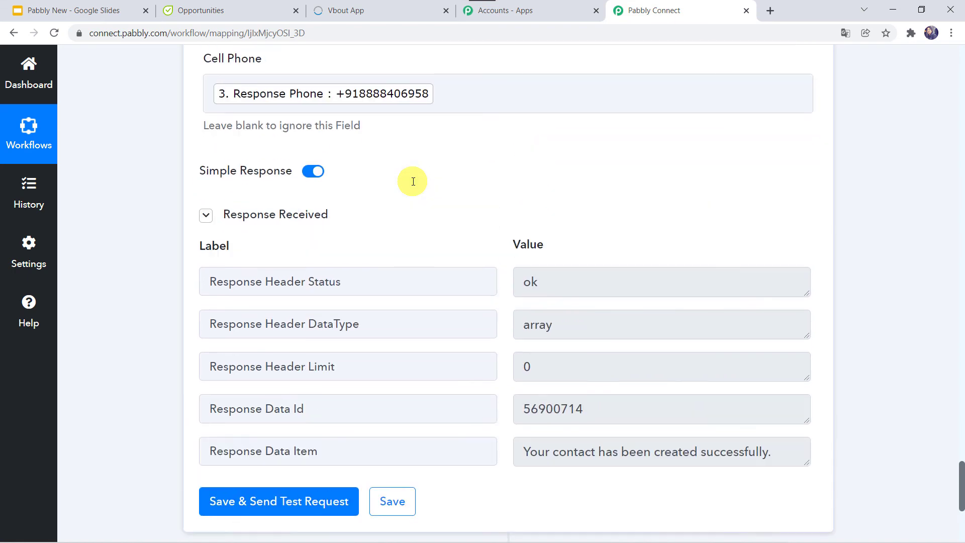
left_click(380, 8)
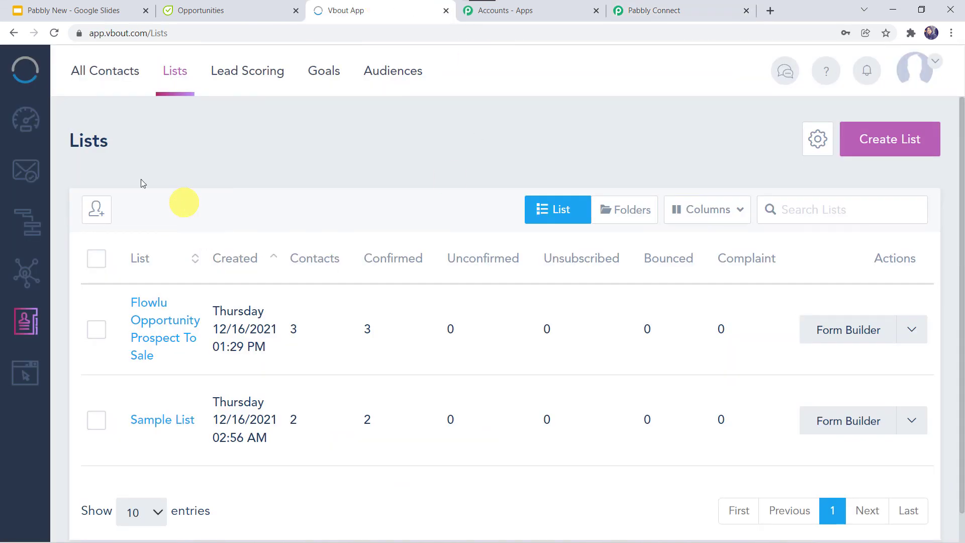
Refresh the Vbout lists and open the contacts of the Flowlu Opportunity Prospect To Sale list to check for the new contact
left_click(52, 31)
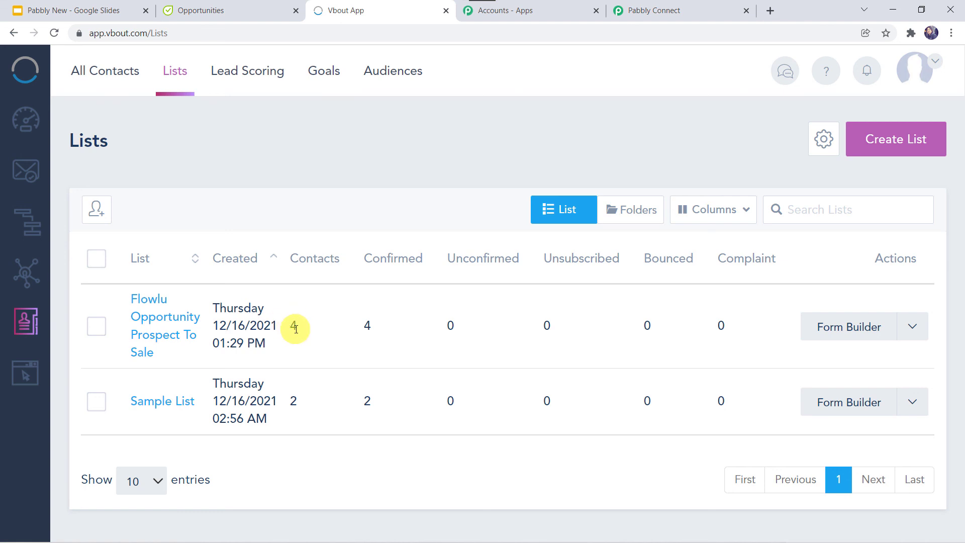
left_click(158, 324)
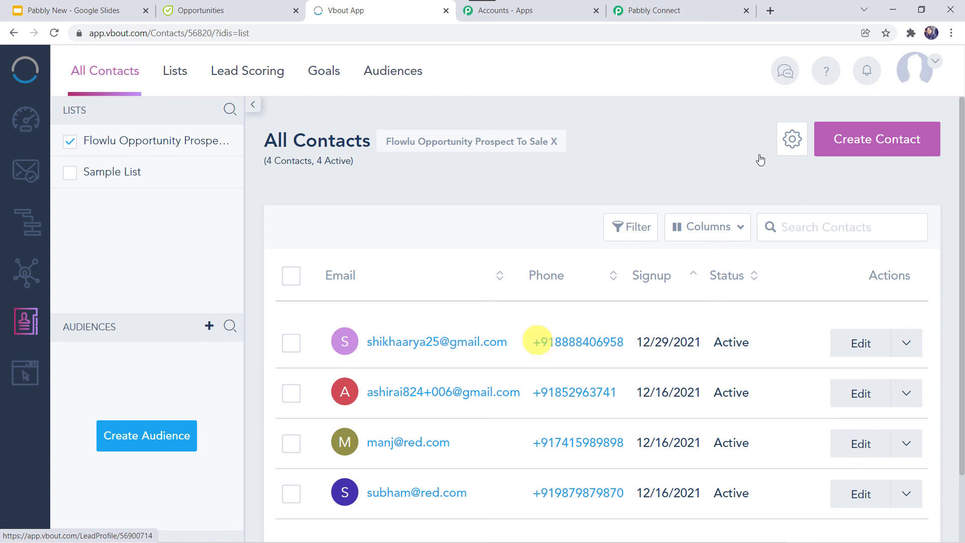
Switch to the Pabbly Connect workflow, save the Vbout Add Contact to List action, and dismiss the confirmation
left_click(674, 11)
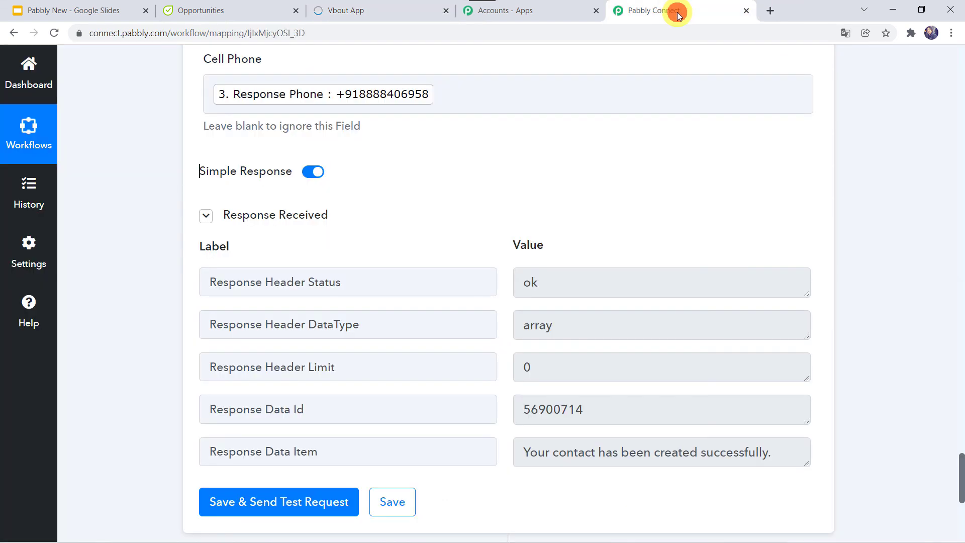
left_click(392, 503)
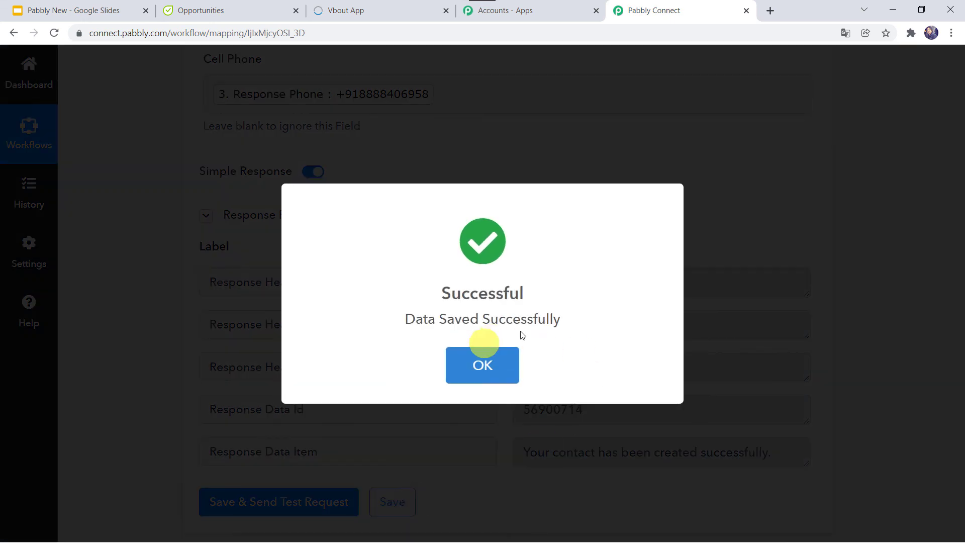
left_click(483, 352)
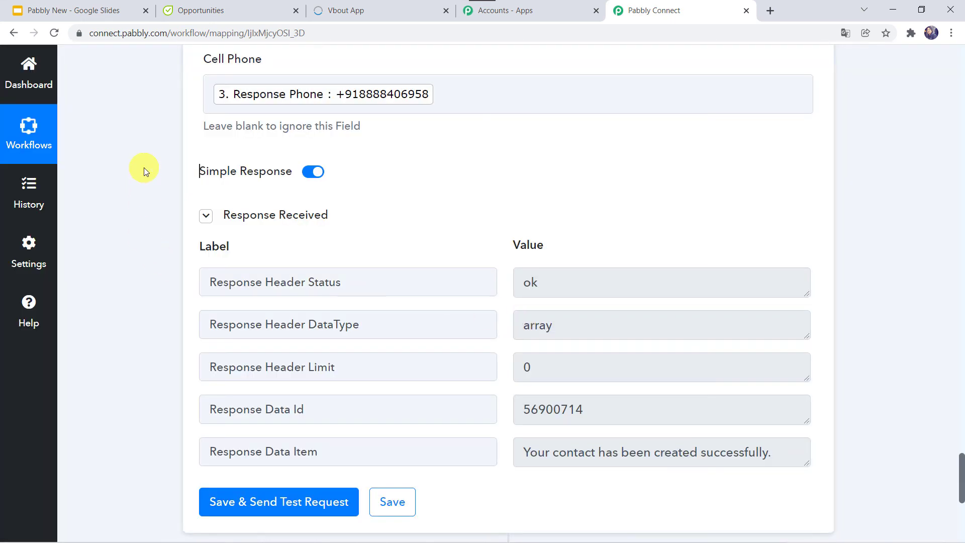
Collapse the Vbout, Flowlu Get Contact by Contact Id, Filter by Pabbly, and Flowlu trigger steps of the workflow
scroll(145, 172, "up", 20)
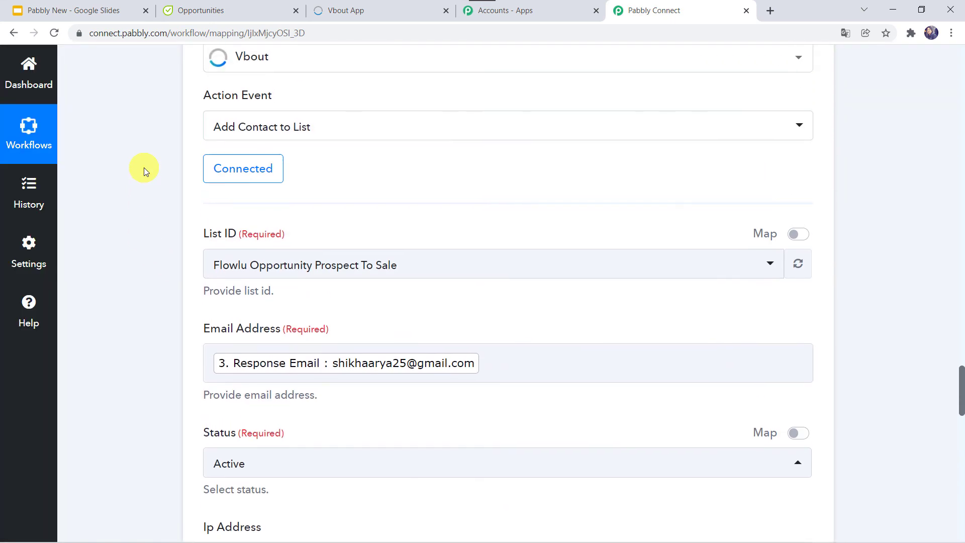
left_click(421, 288)
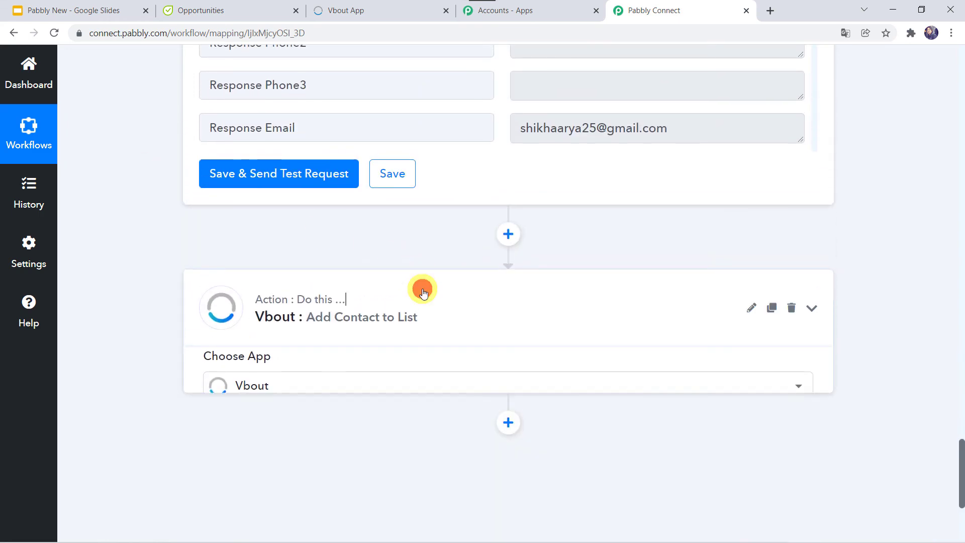
scroll(422, 293, "up", 8)
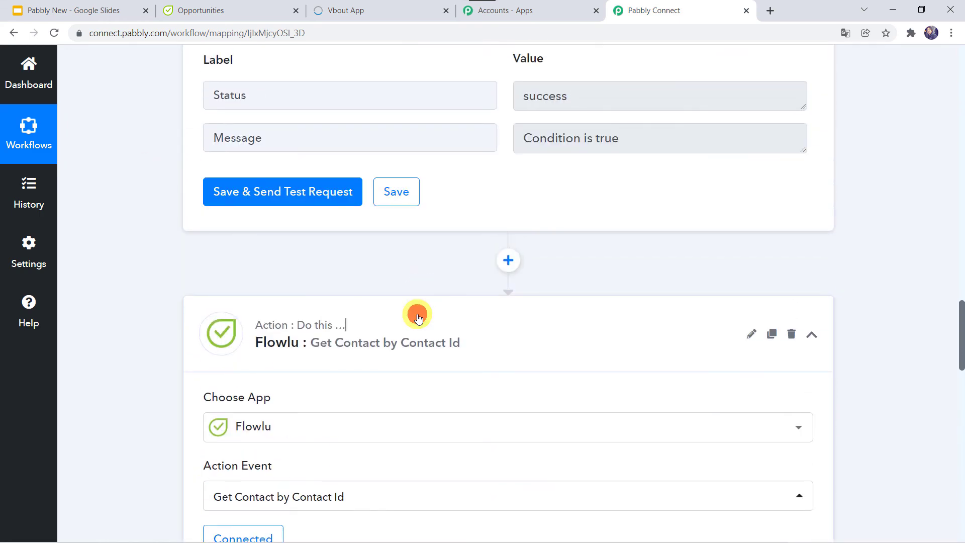
left_click(417, 317)
scroll(418, 317, "up", 8)
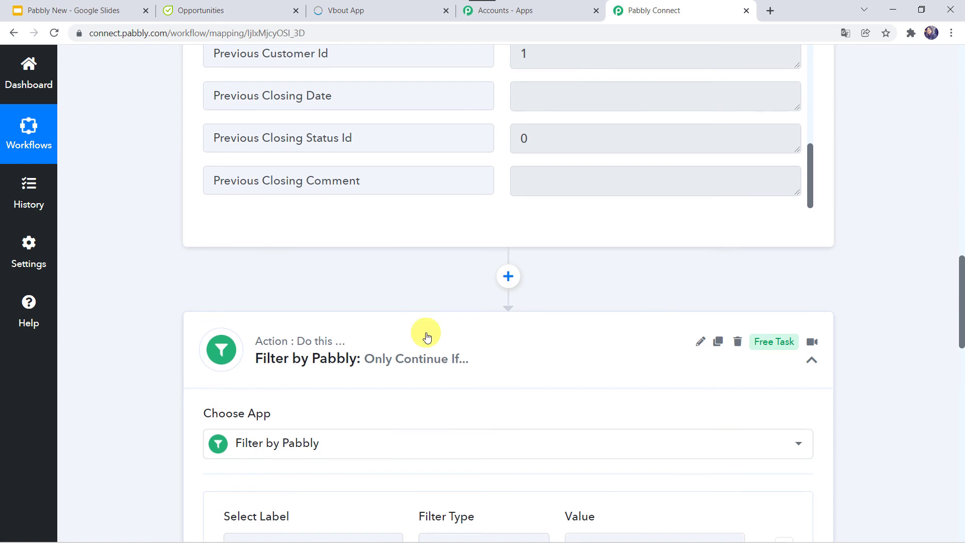
left_click(425, 327)
scroll(426, 331, "up", 10)
scroll(426, 334, "up", 10)
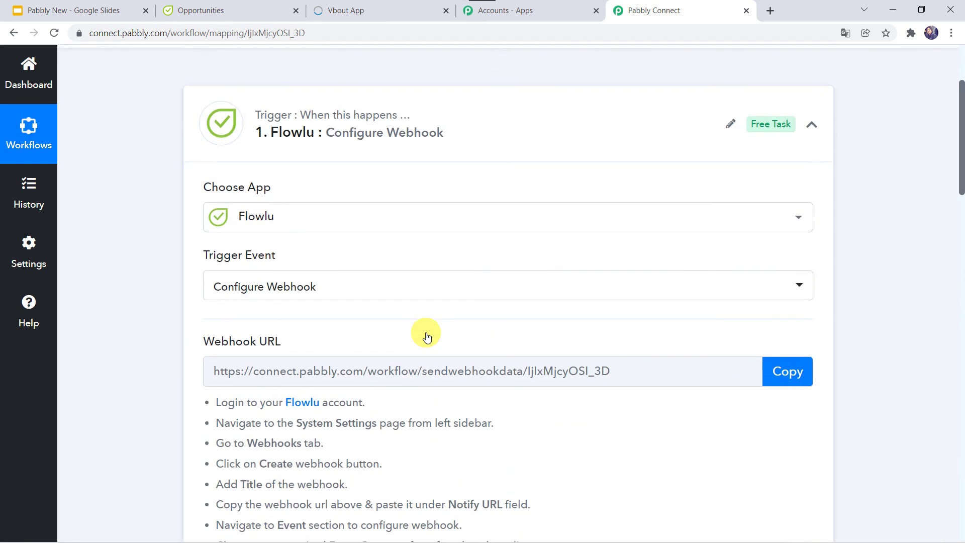
left_click(486, 259)
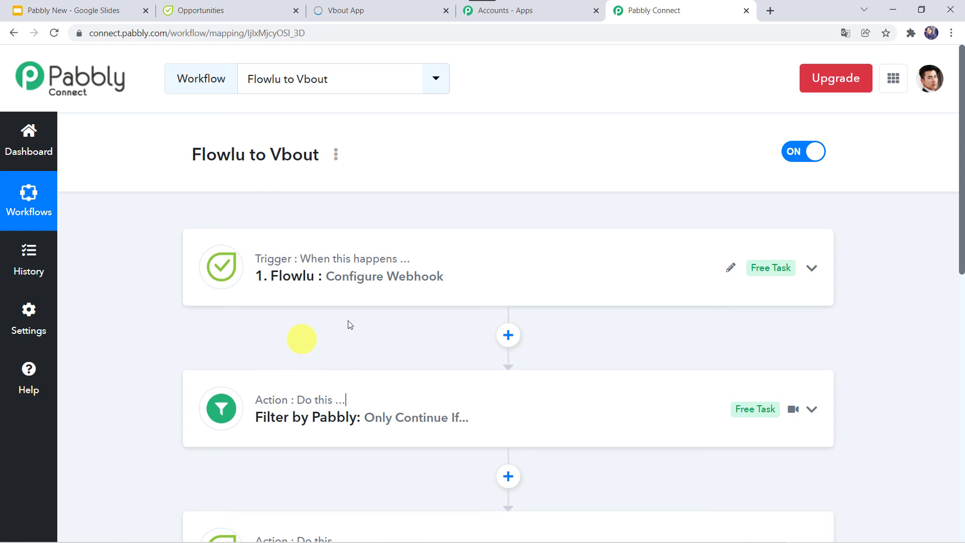
Expand the Filter by Pabbly step to review its pipeline stage conditions and the actions that follow, and collapse it again
left_click(394, 418)
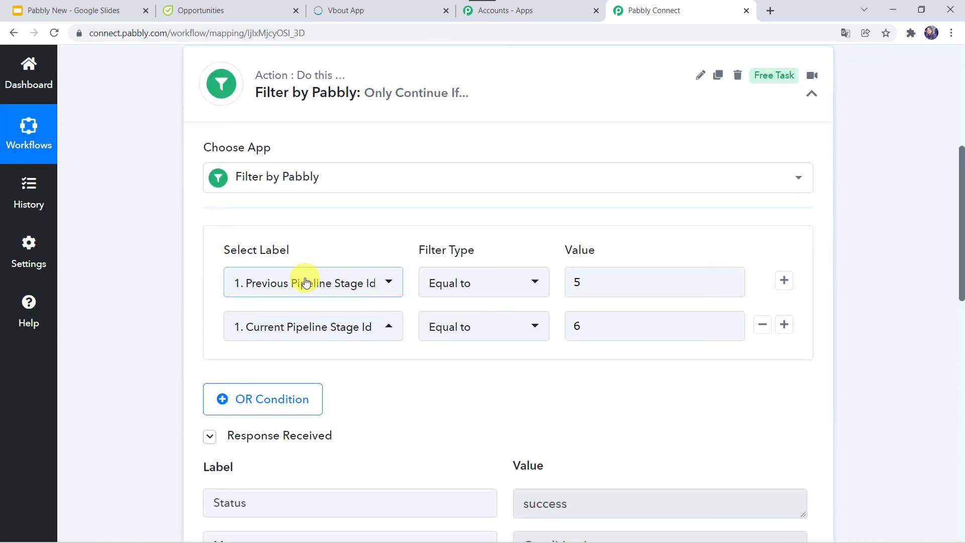
left_click(579, 283)
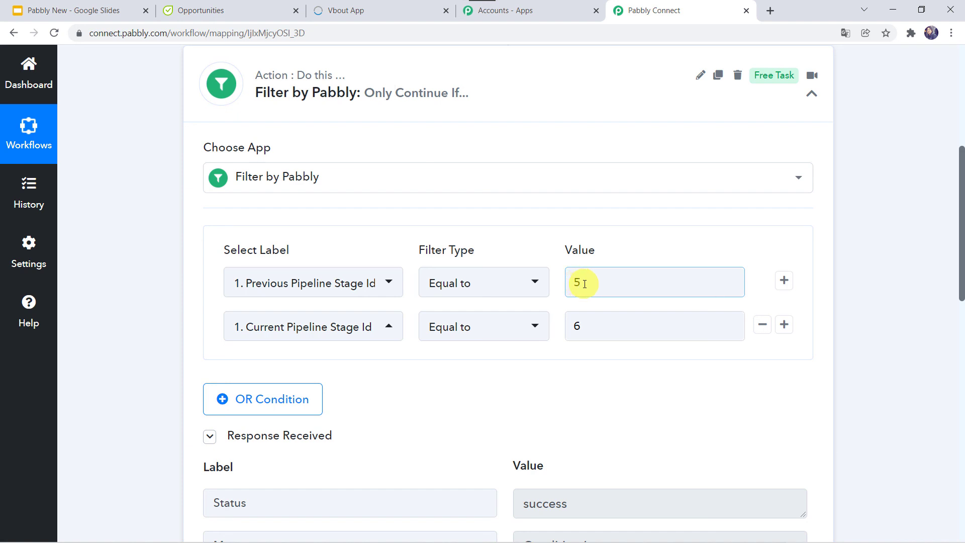
left_click(605, 334)
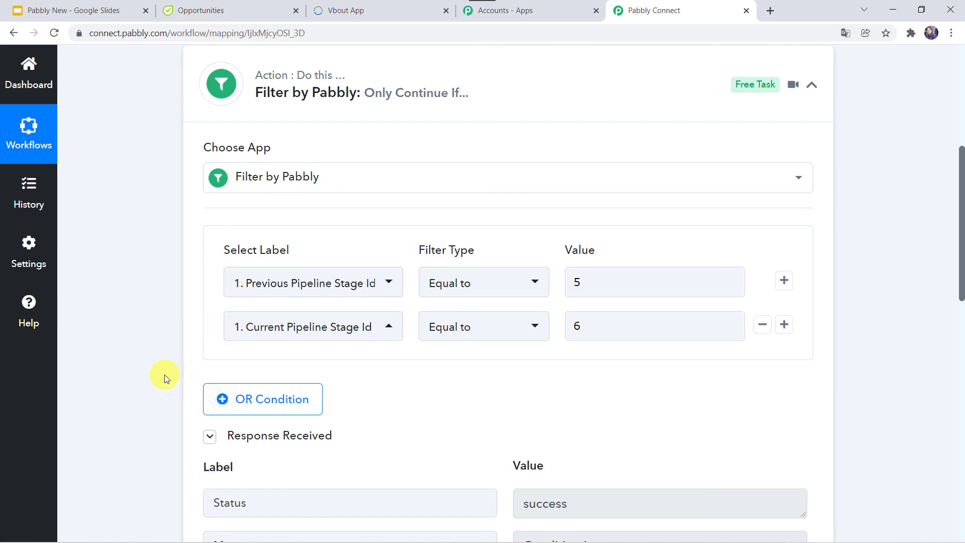
scroll(164, 375, "down", 1)
scroll(164, 375, "up", 1)
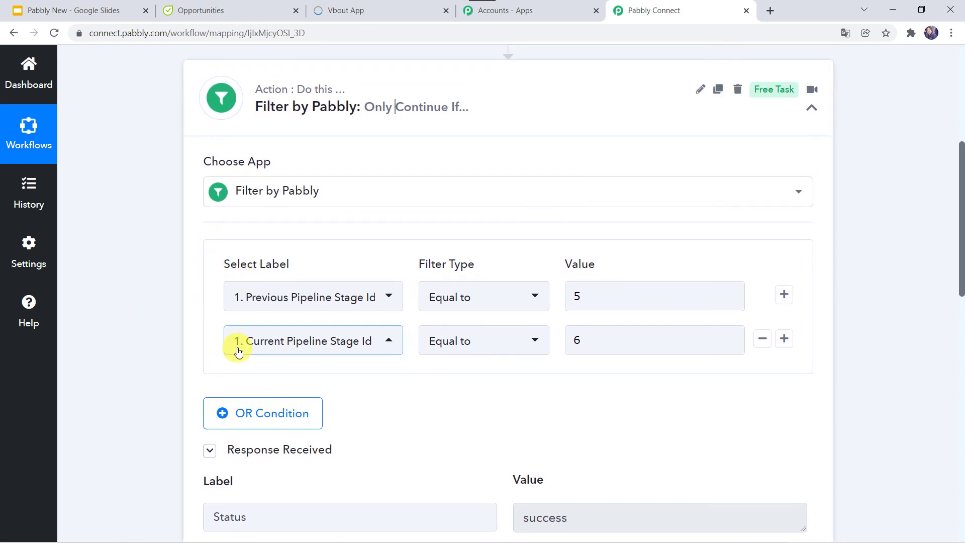
scroll(125, 336, "down", 10)
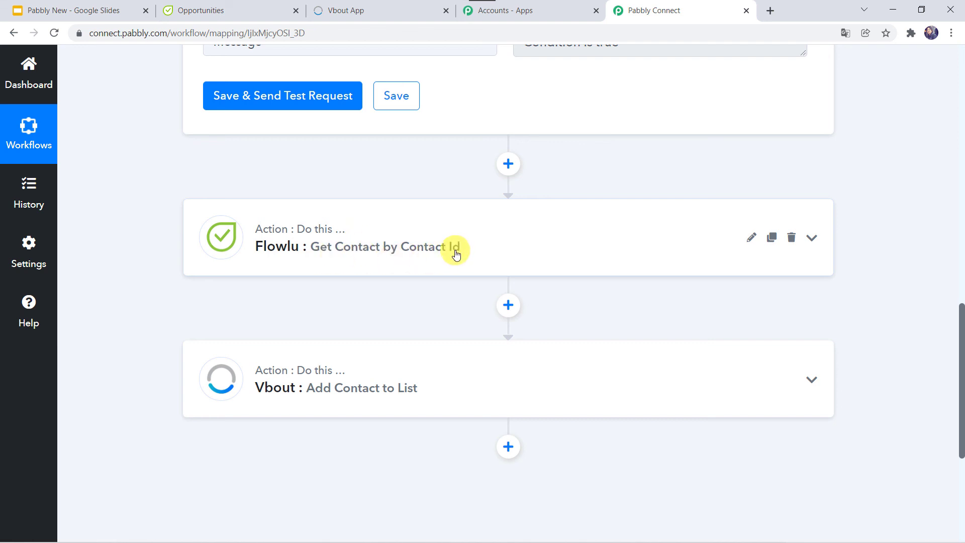
scroll(285, 125, "up", 3)
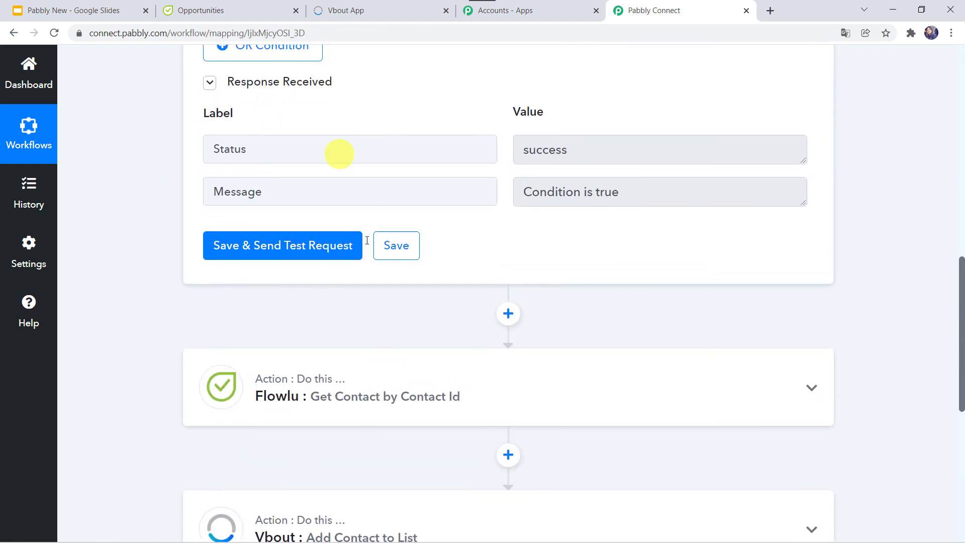
scroll(260, 343, "down", 3)
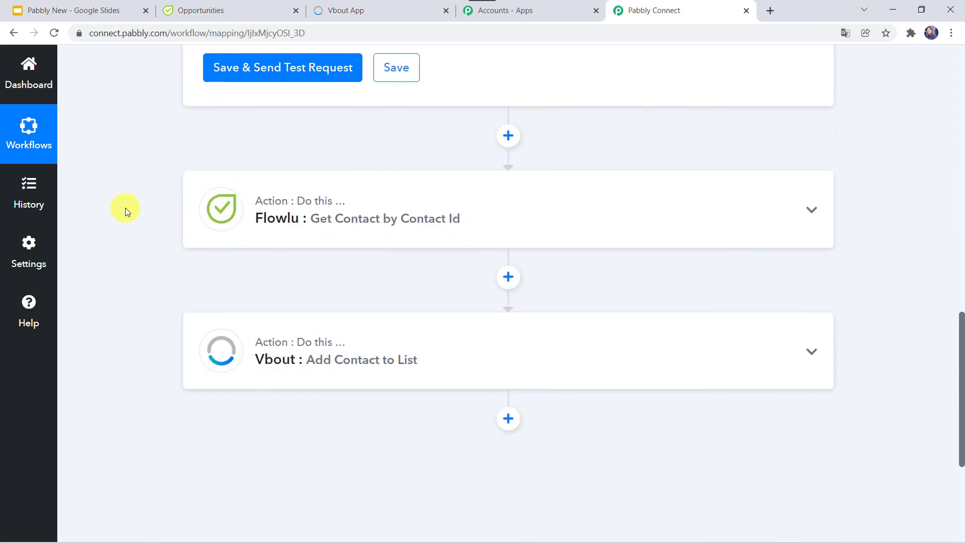
scroll(125, 207, "up", 9)
scroll(126, 212, "up", 4)
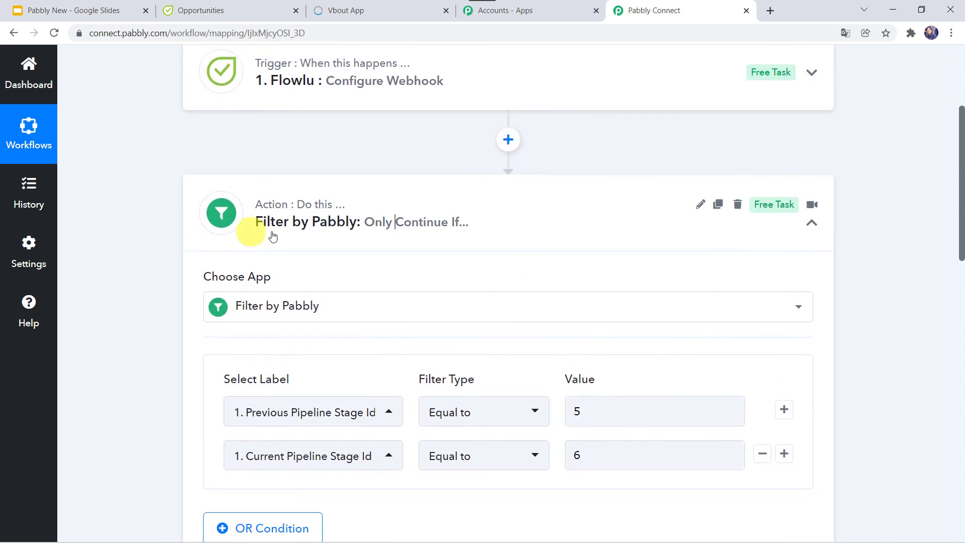
left_click(269, 204)
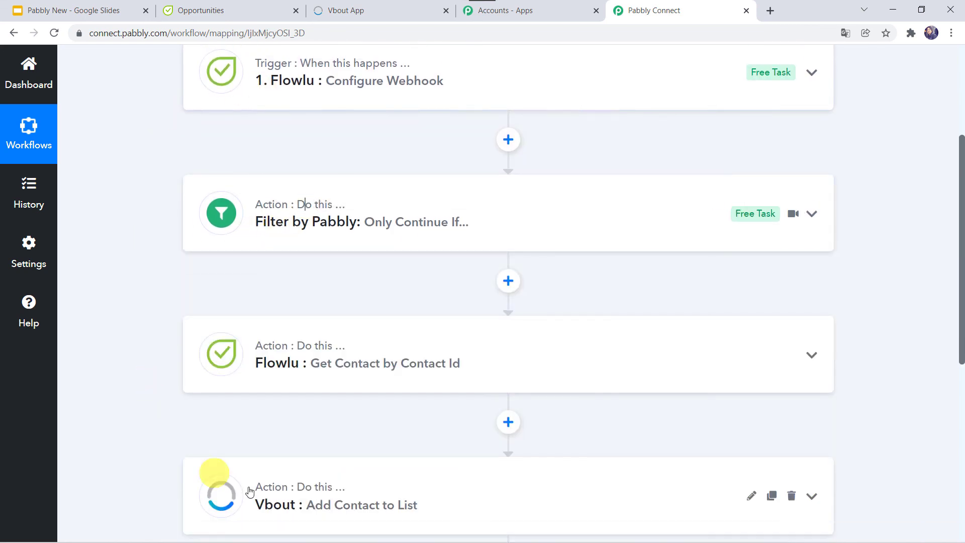
scroll(108, 134, "up", 4)
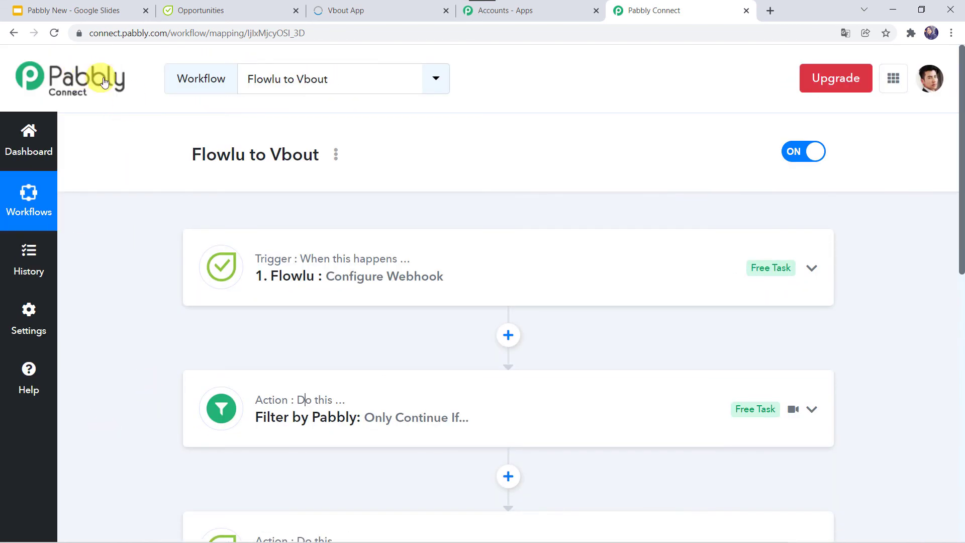